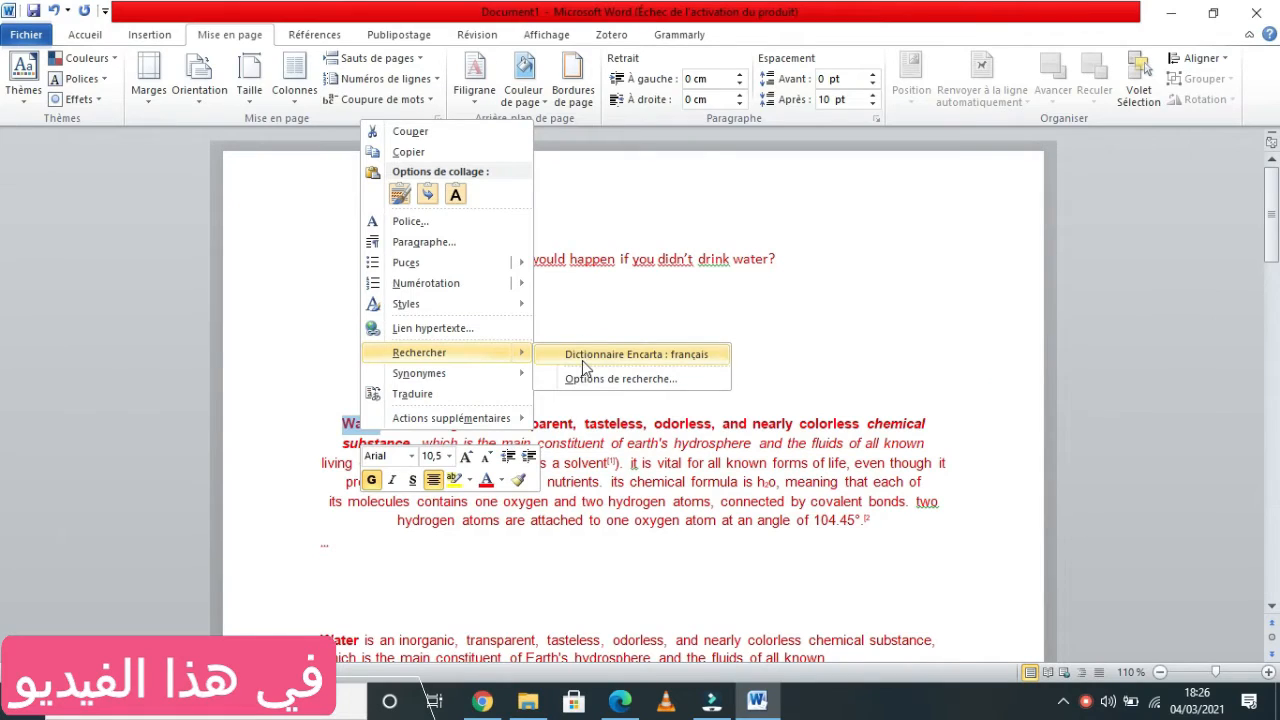
{"action": "left_click", "coordinate": [591, 355]}
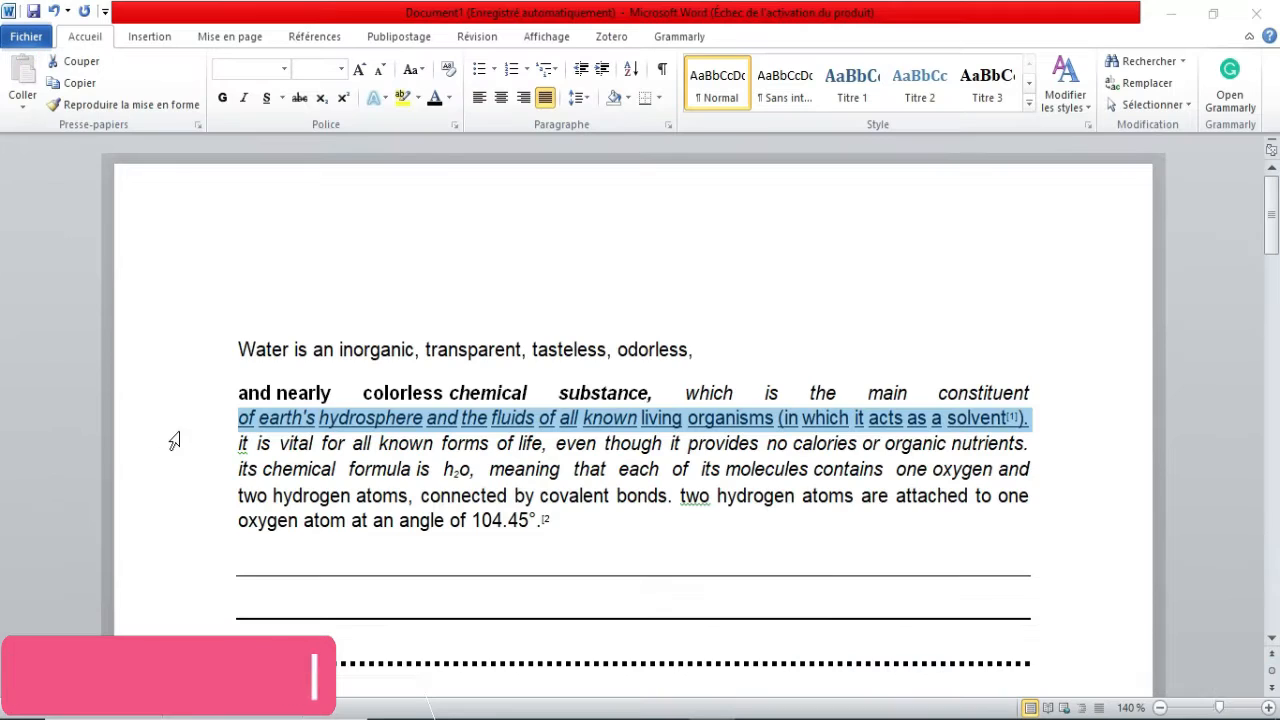
{"action": "left_click", "coordinate": [238, 466]}
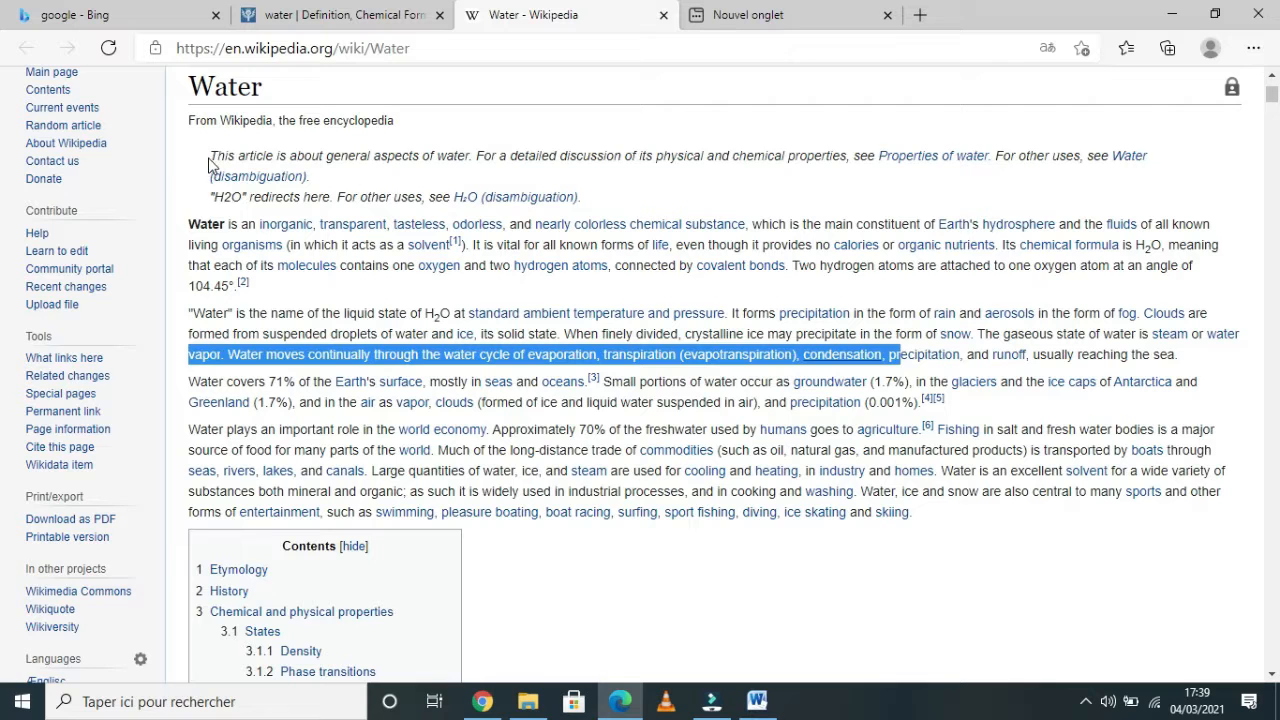
Copy the two hatnote lines at the top of the Wikipedia Water article.
{"action": "left_click_drag", "start_coordinate": [209, 155], "coordinate": [597, 188]}
{"action": "right_click", "coordinate": [583, 155]}
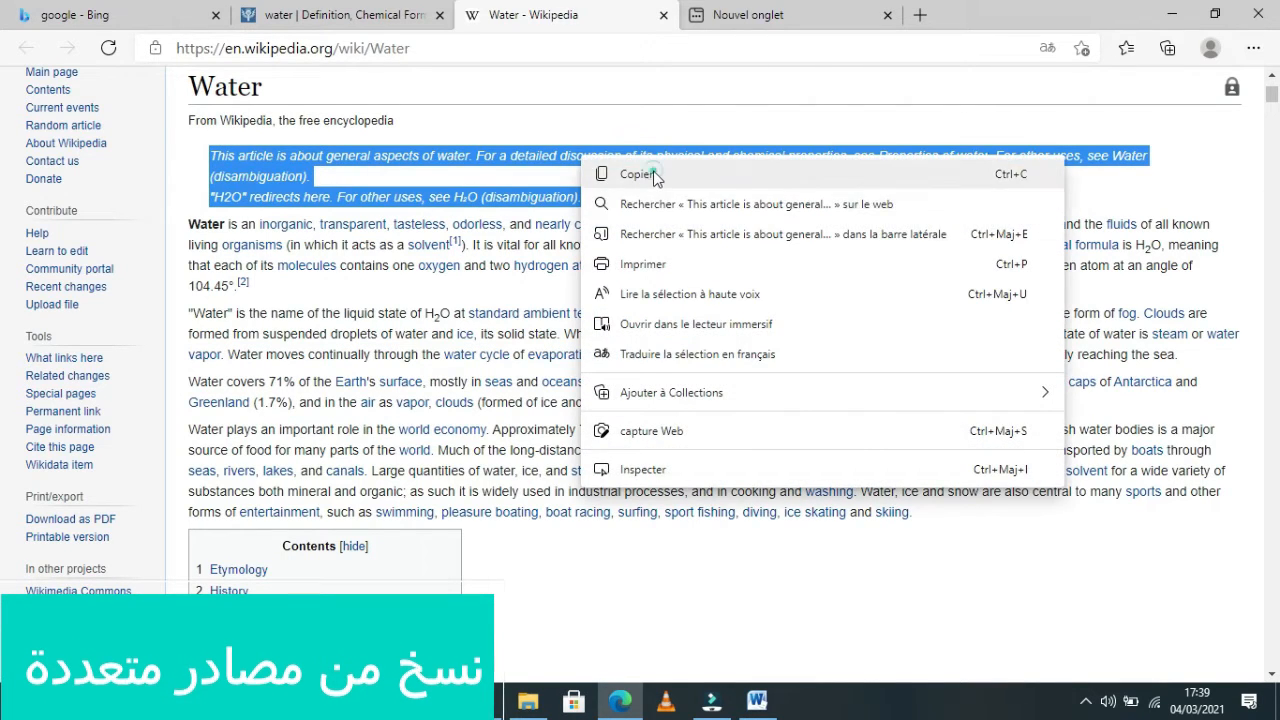
{"action": "left_click", "coordinate": [606, 174]}
Paste the copied hatnote text into the blank Word document.
{"action": "left_click", "coordinate": [757, 701]}
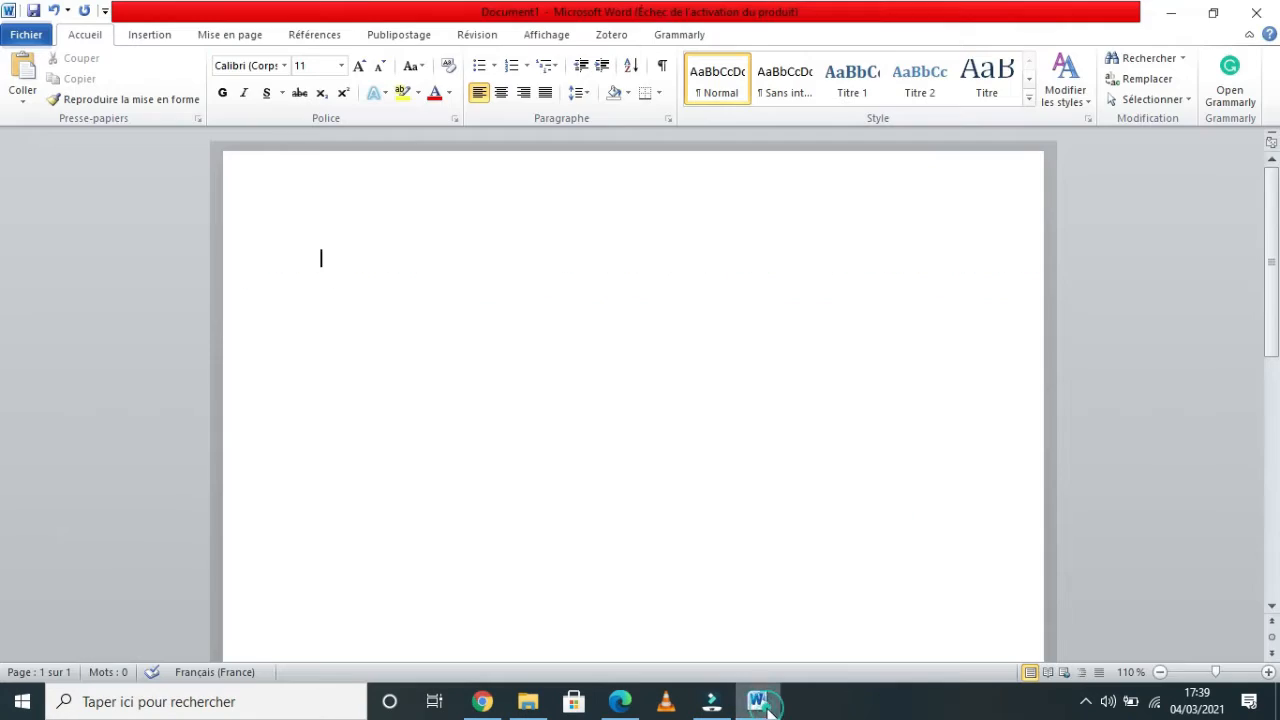
{"action": "right_click", "coordinate": [524, 396]}
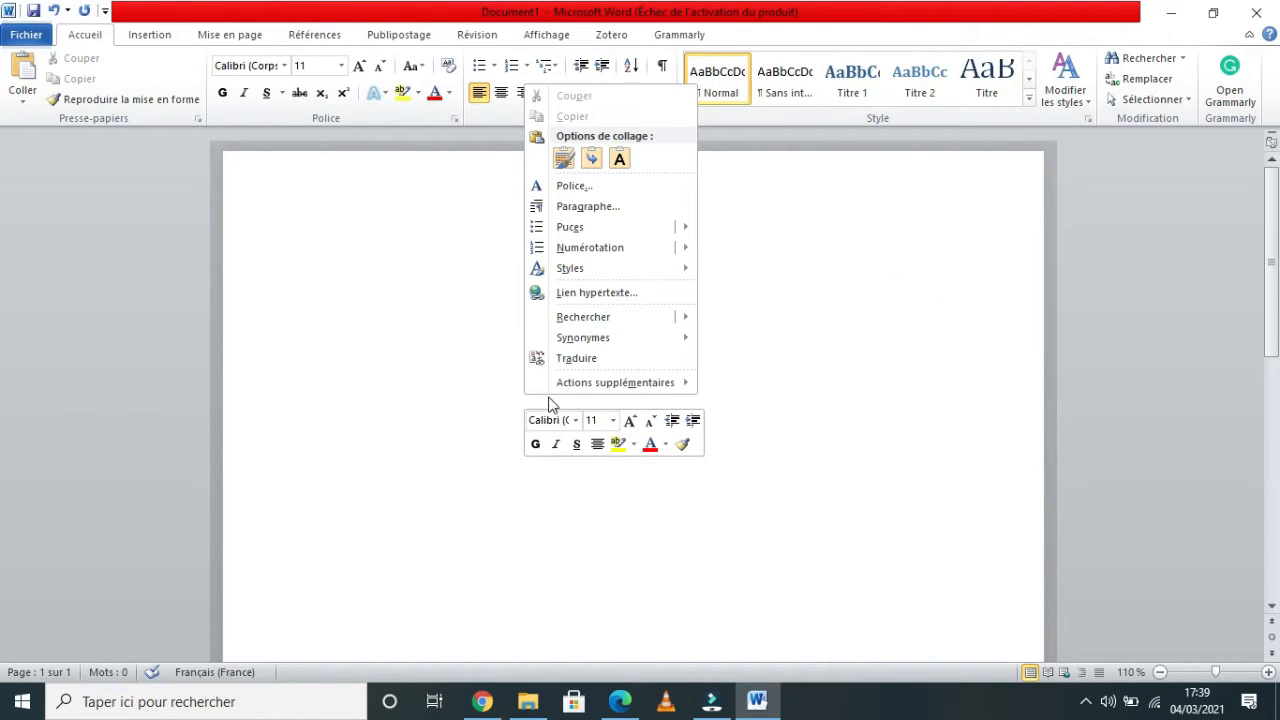
{"action": "left_click", "coordinate": [384, 280]}
{"action": "key", "text": "ctrl+v"}
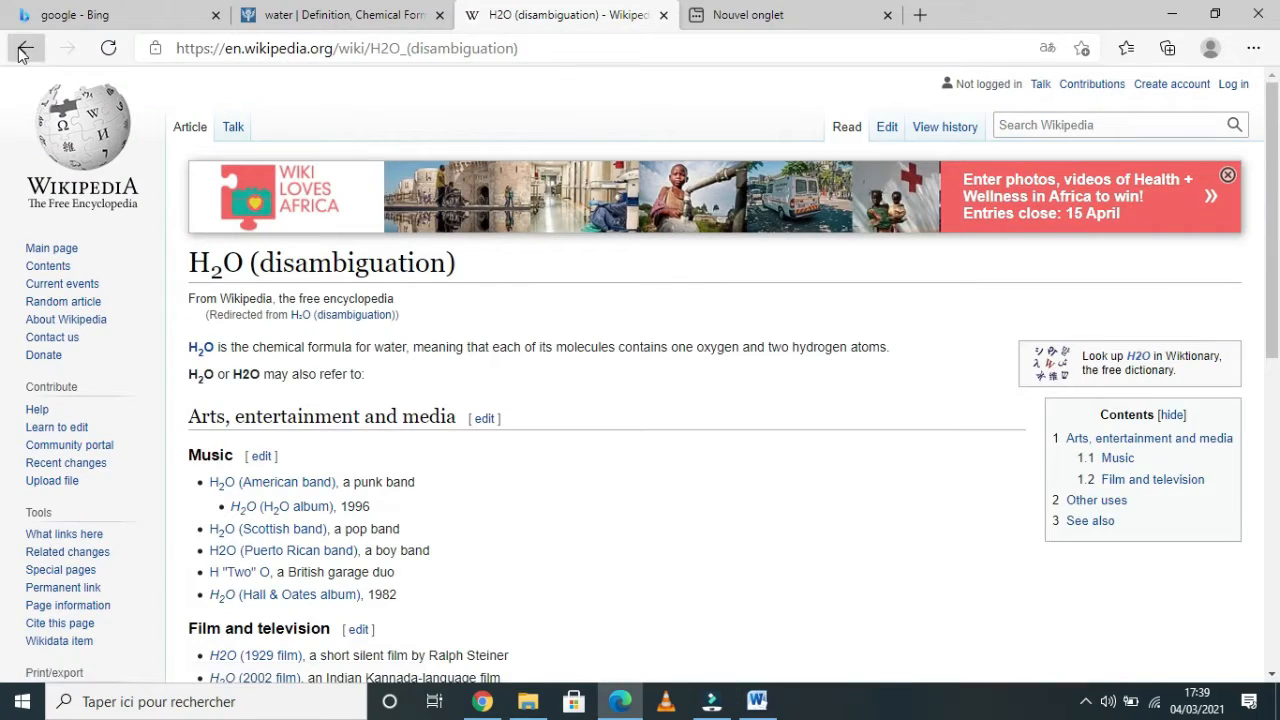
Copy the article's opening paragraph beginning 'Water is an inorganic' on the Wikipedia page.
{"action": "left_click", "coordinate": [24, 48]}
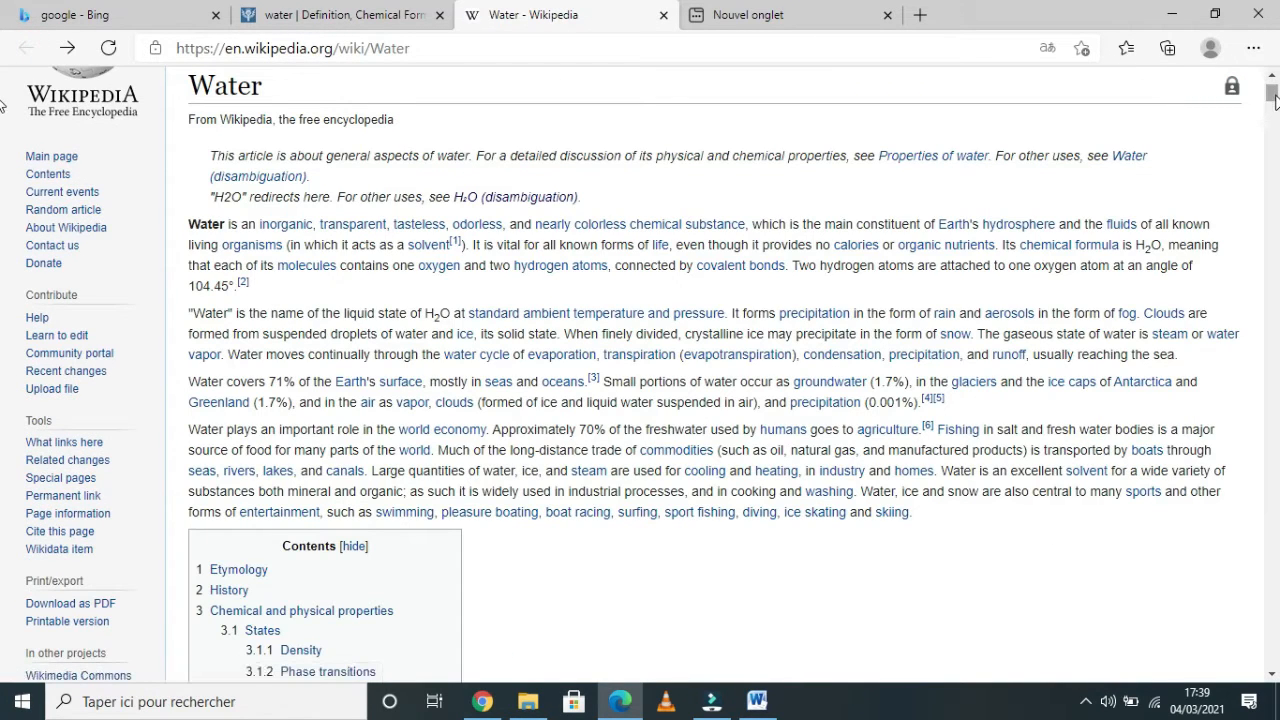
{"action": "scroll", "coordinate": [1273, 100], "scroll_direction": "down", "scroll_amount": 5}
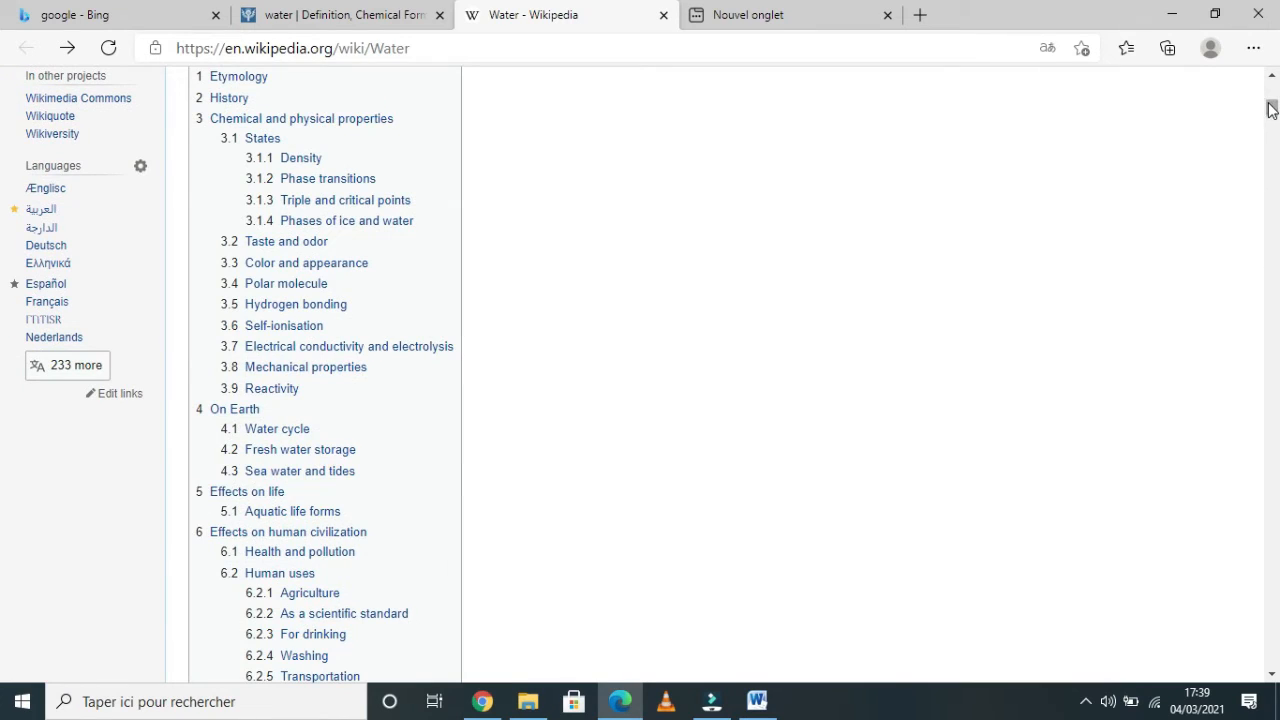
{"action": "left_click_drag", "start_coordinate": [1272, 110], "coordinate": [1270, 100]}
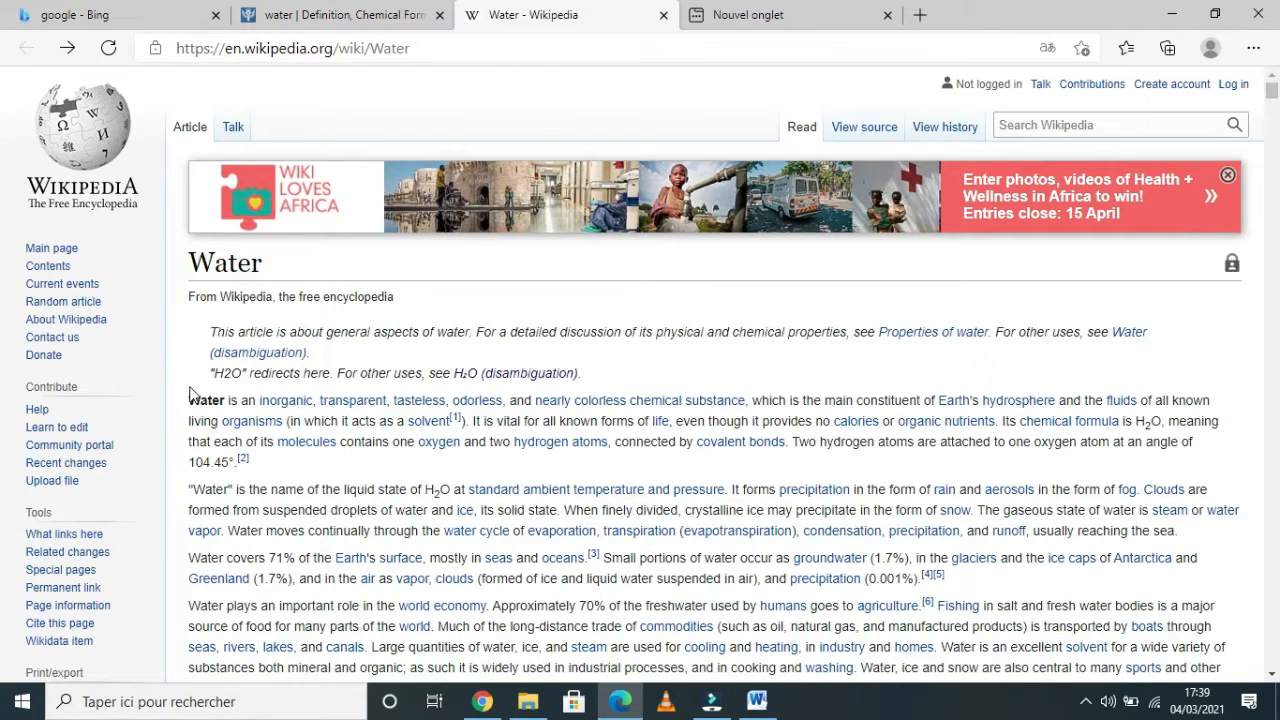
{"action": "left_click_drag", "start_coordinate": [190, 398], "coordinate": [278, 465]}
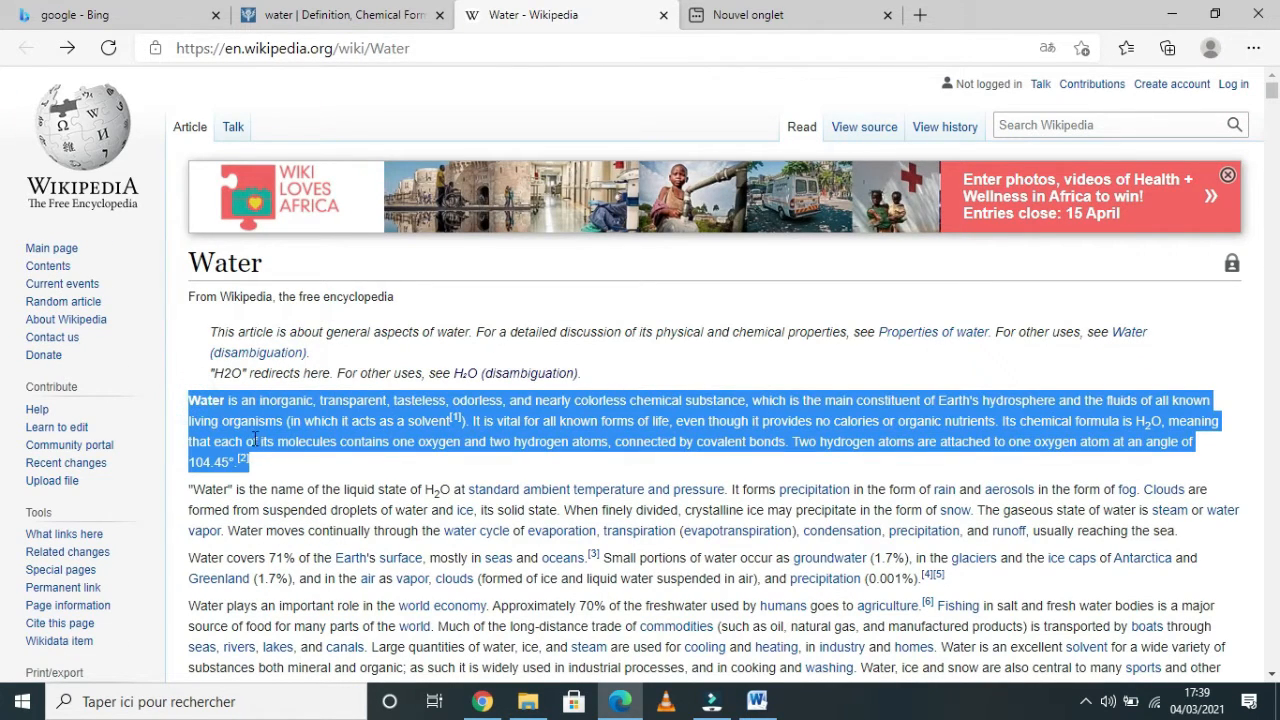
{"action": "right_click", "coordinate": [255, 438]}
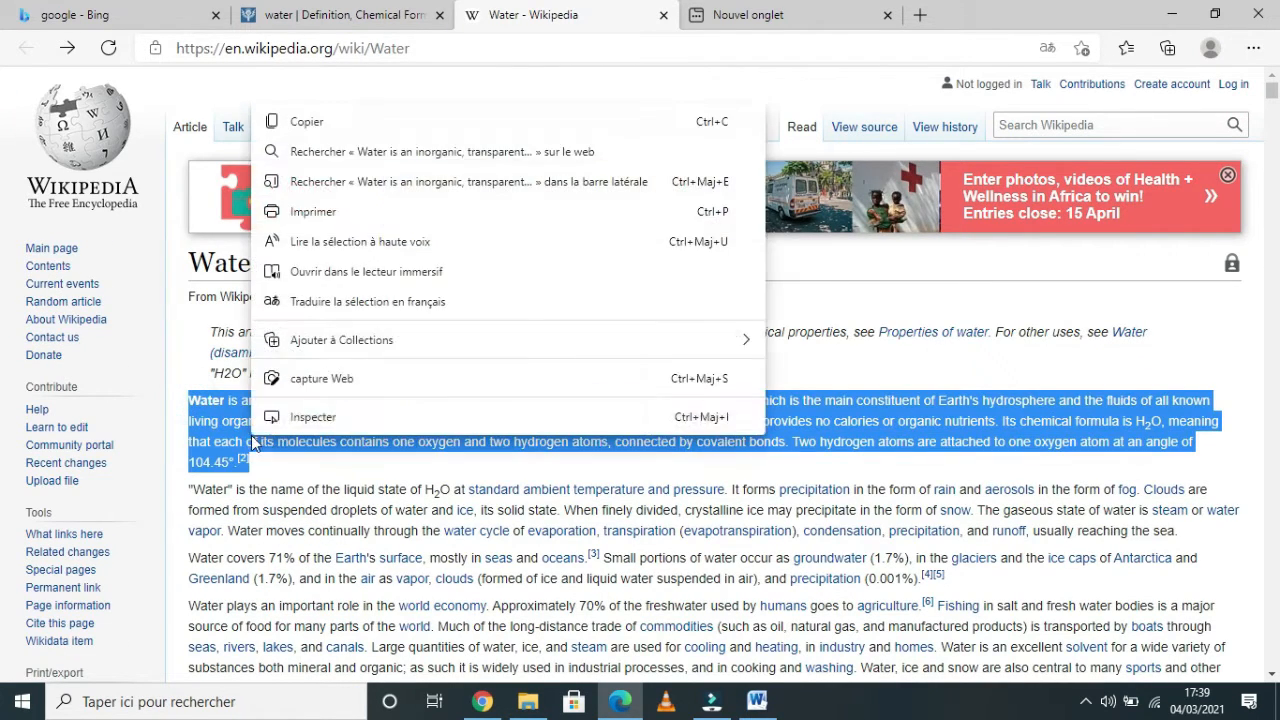
{"action": "left_click", "coordinate": [328, 123]}
Copy the Phase transitions paragraphs together with the Clausius–Clapeyron formula.
{"action": "scroll", "coordinate": [3, 147], "scroll_direction": "down", "scroll_amount": 10}
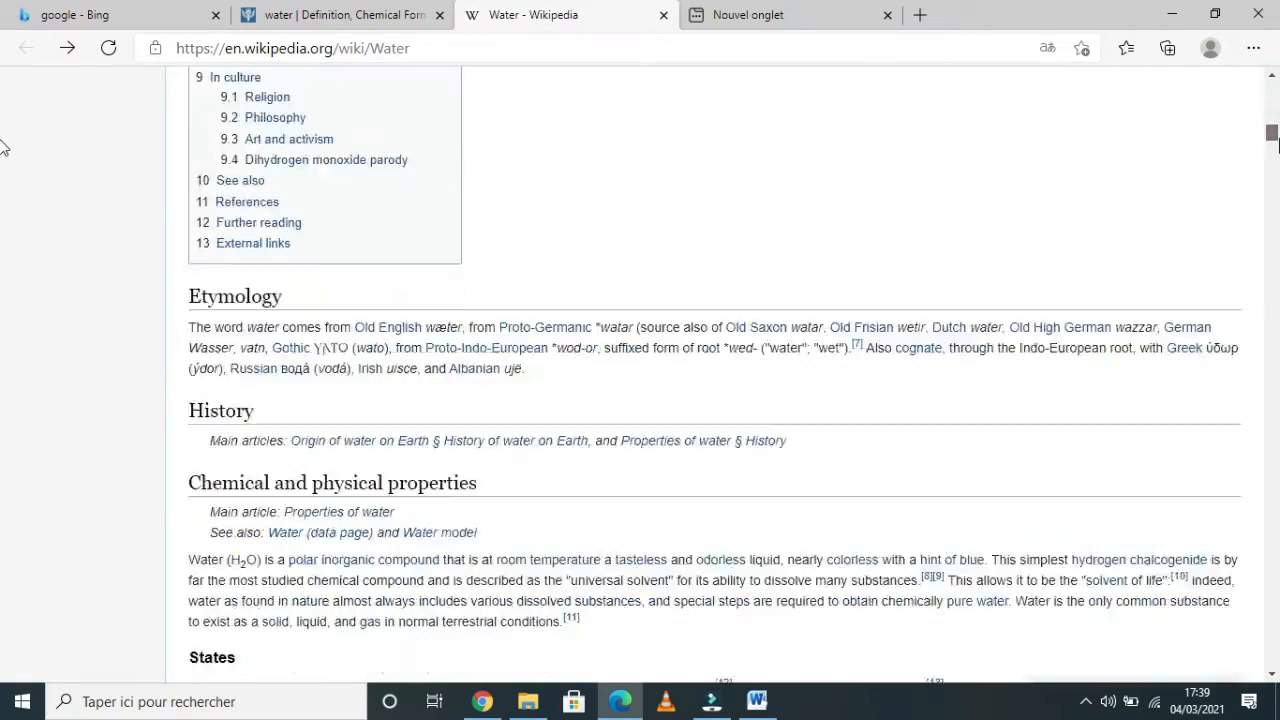
{"action": "left_click_drag", "start_coordinate": [1278, 139], "coordinate": [1277, 151]}
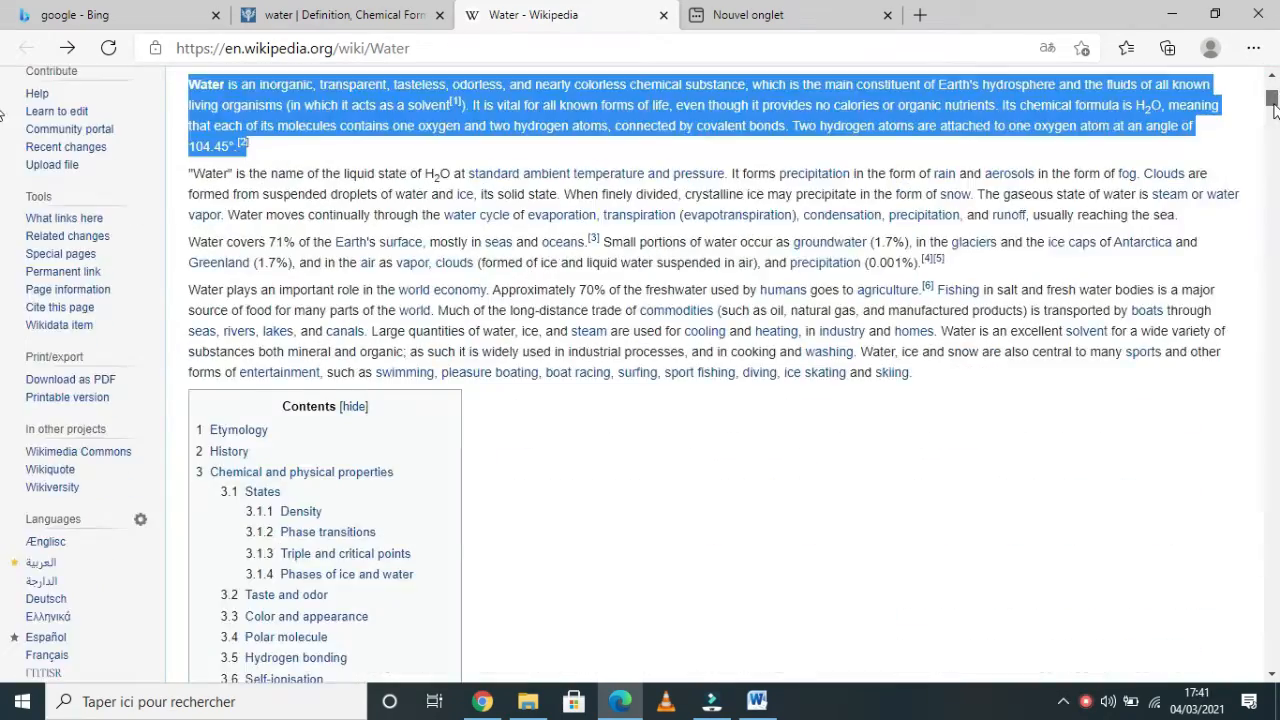
{"action": "left_click_drag", "start_coordinate": [1275, 110], "coordinate": [1272, 152]}
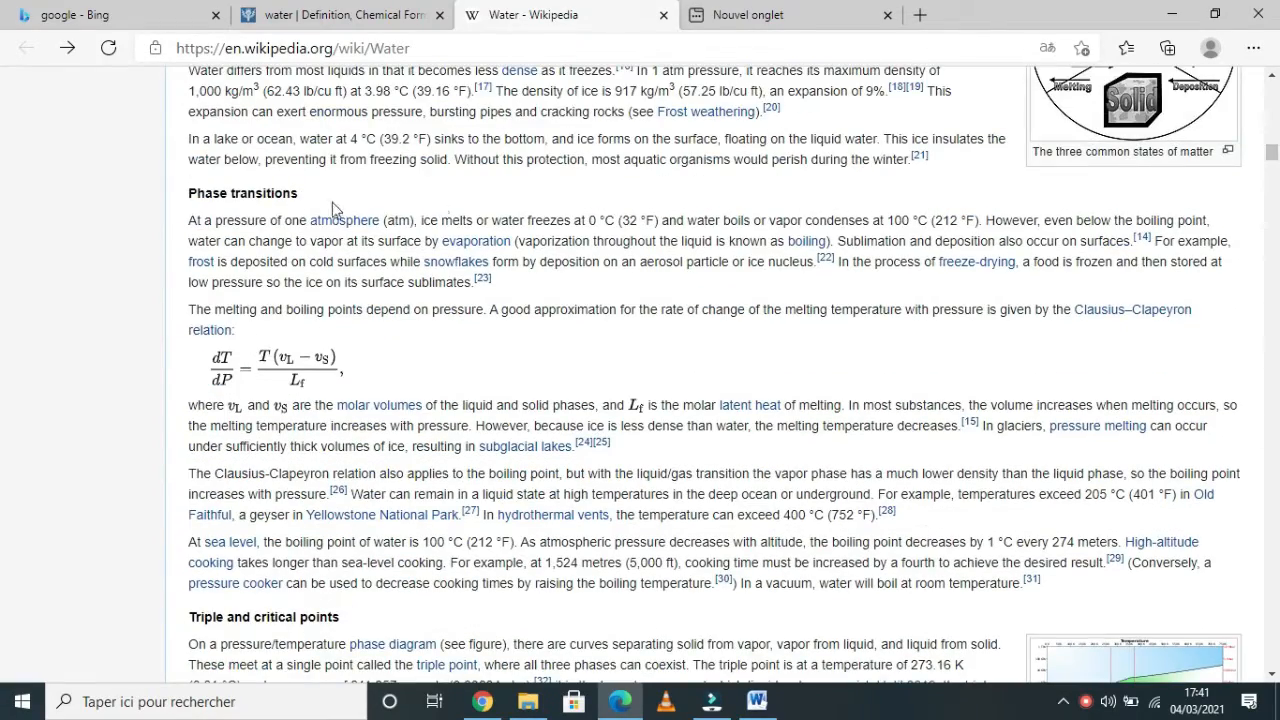
{"action": "left_click_drag", "start_coordinate": [190, 222], "coordinate": [378, 366]}
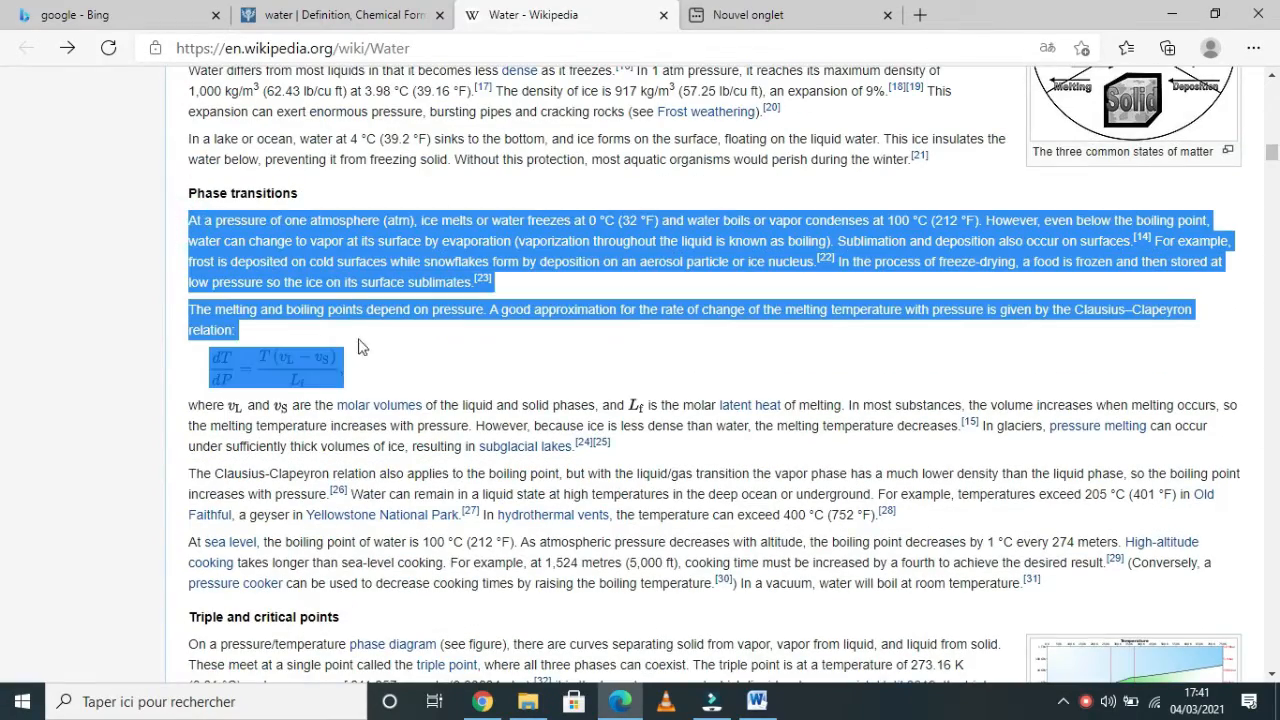
{"action": "right_click", "coordinate": [324, 280]}
{"action": "left_click", "coordinate": [368, 300]}
Copy the paragraphs from 'Water is a good polar solvent' through the Hydrogen bonding heading.
{"action": "scroll", "coordinate": [3, 143], "scroll_direction": "down", "scroll_amount": 10}
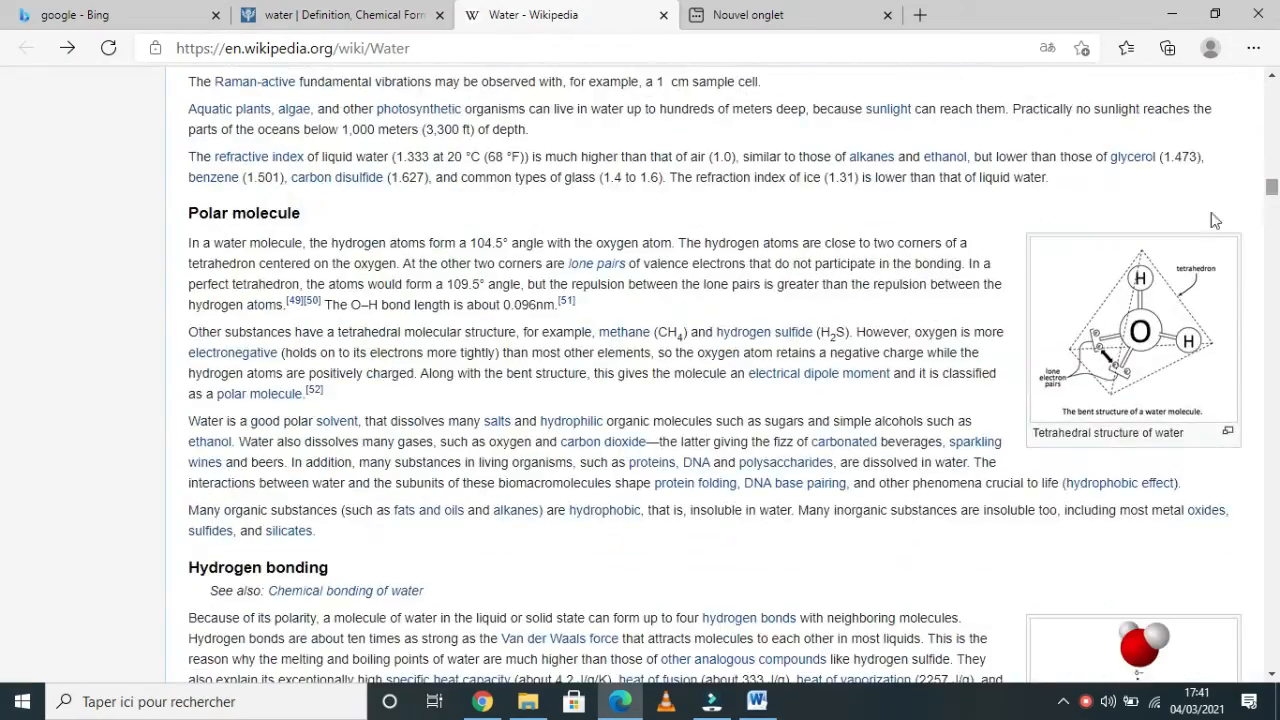
{"action": "left_click_drag", "start_coordinate": [190, 212], "coordinate": [401, 373]}
{"action": "left_click_drag", "start_coordinate": [380, 540], "coordinate": [186, 437]}
{"action": "right_click", "coordinate": [224, 428]}
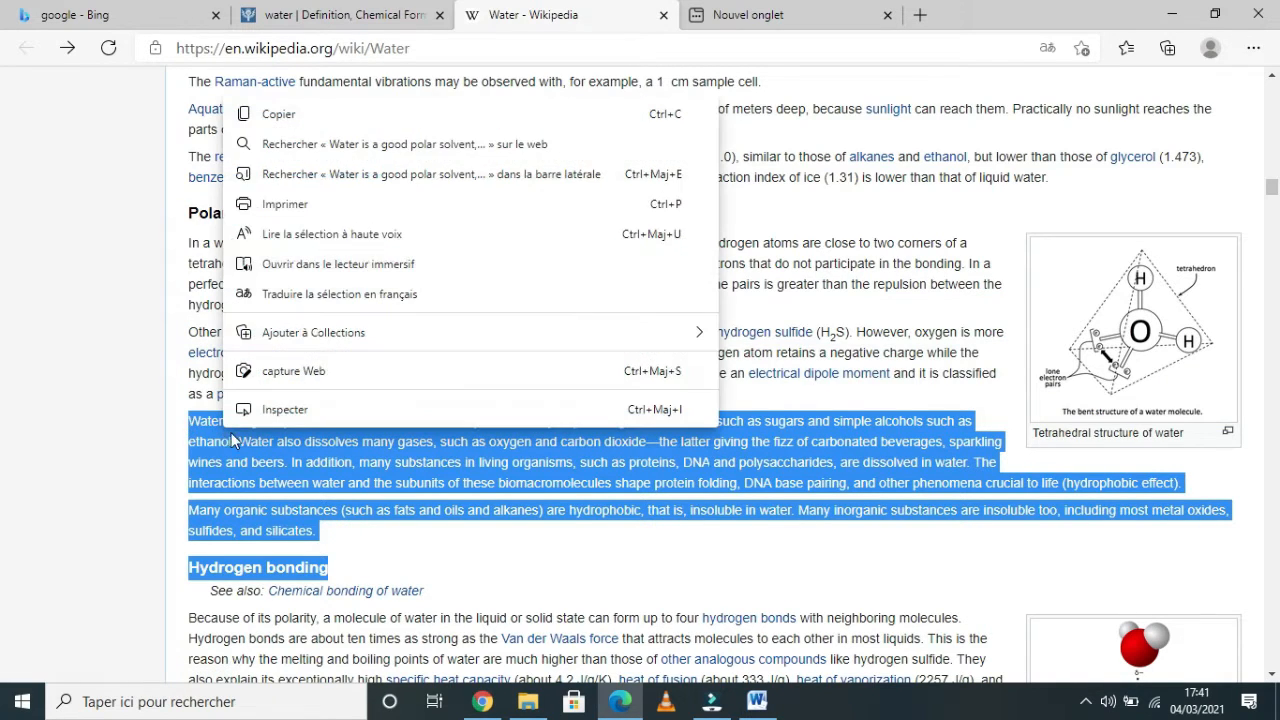
{"action": "left_click", "coordinate": [291, 117]}
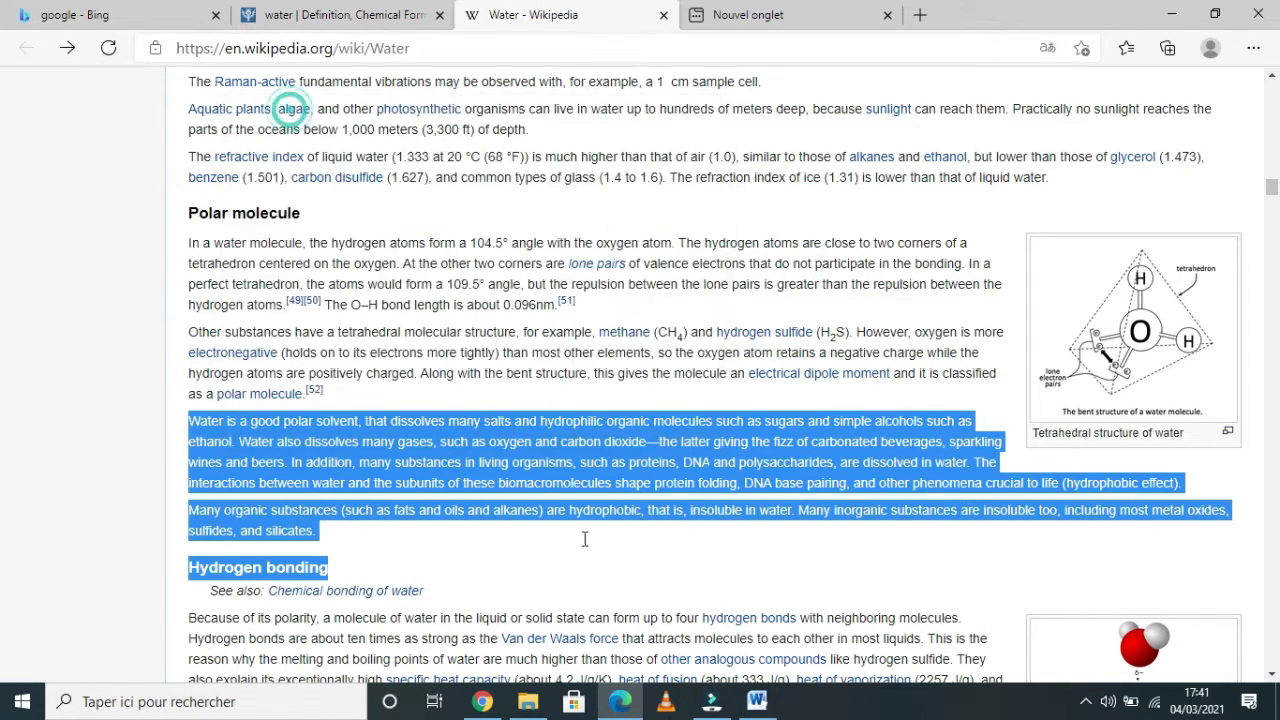
Open the Office Clipboard pane in Word and paste its three stored items into the document one after another.
{"action": "left_click", "coordinate": [757, 701]}
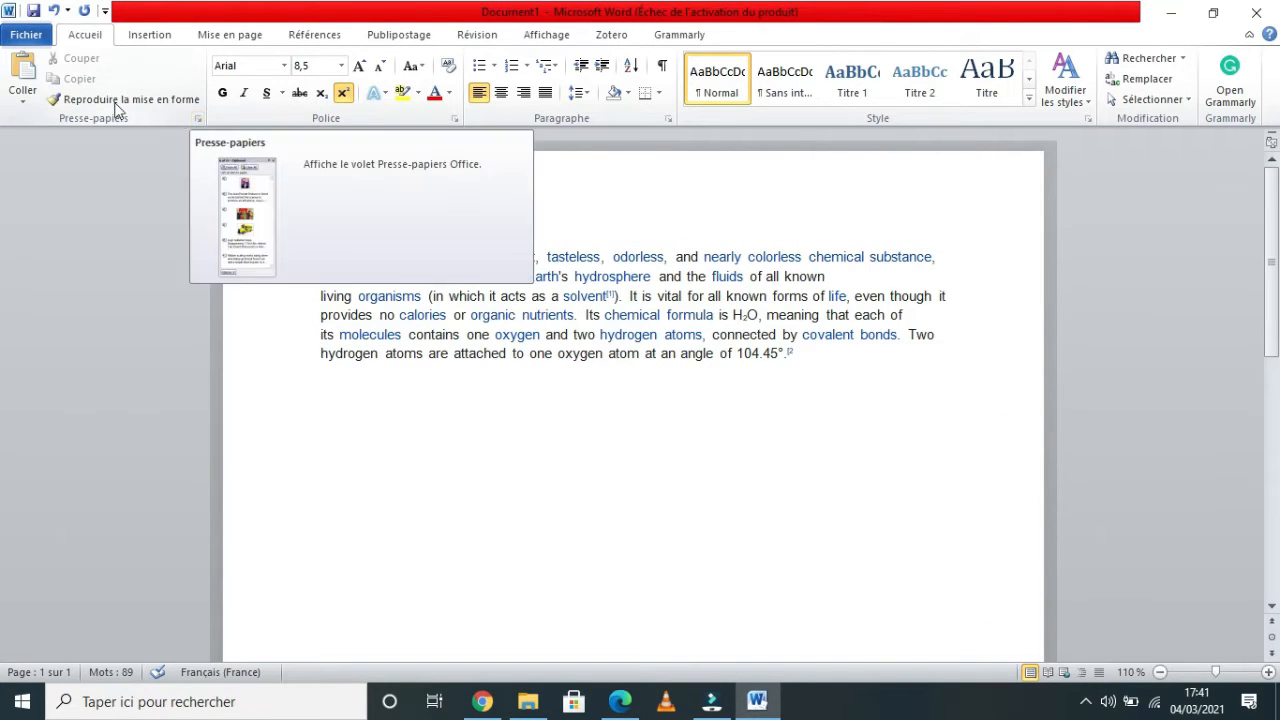
{"action": "left_click", "coordinate": [197, 119]}
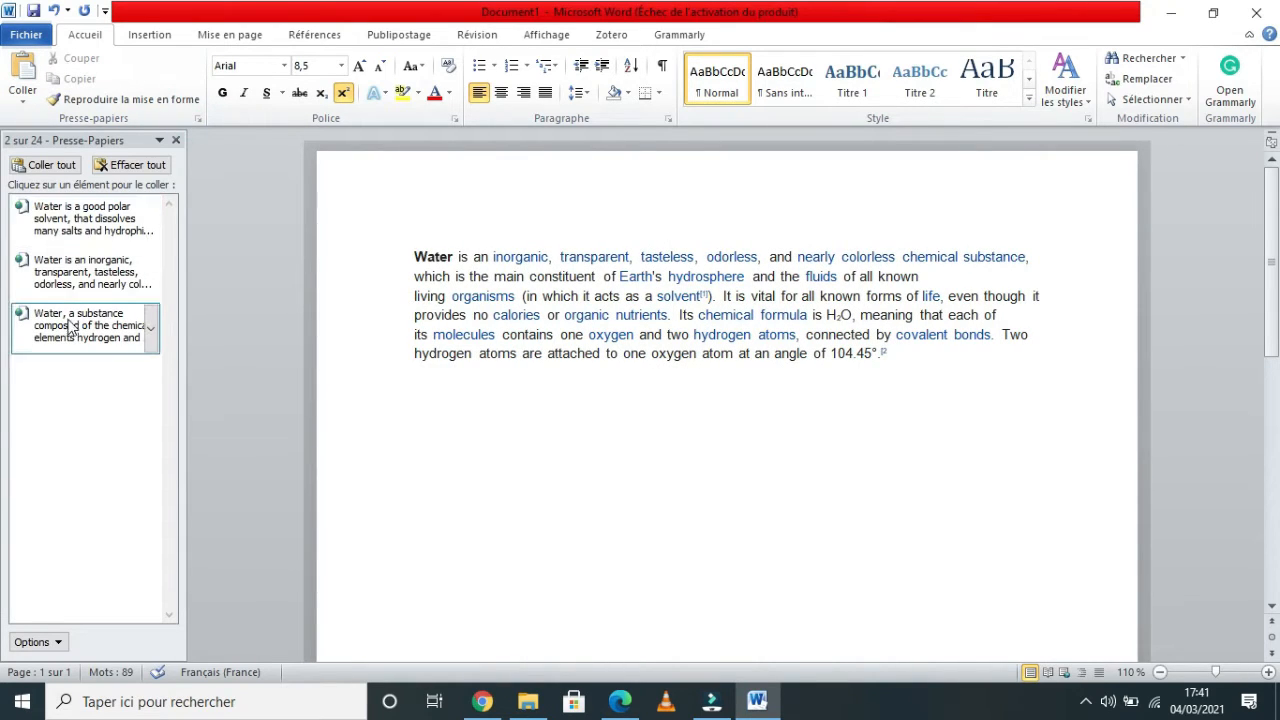
{"action": "left_click", "coordinate": [82, 268]}
{"action": "left_click", "coordinate": [90, 212]}
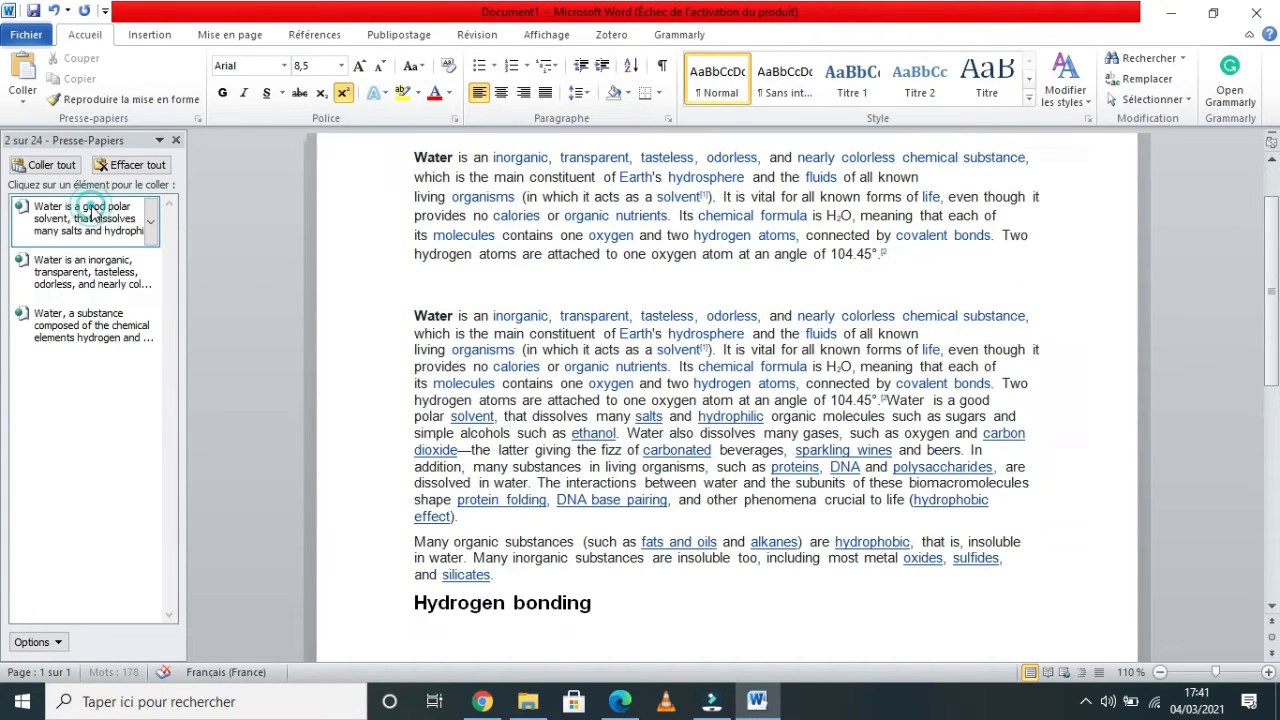
{"action": "left_click", "coordinate": [100, 323]}
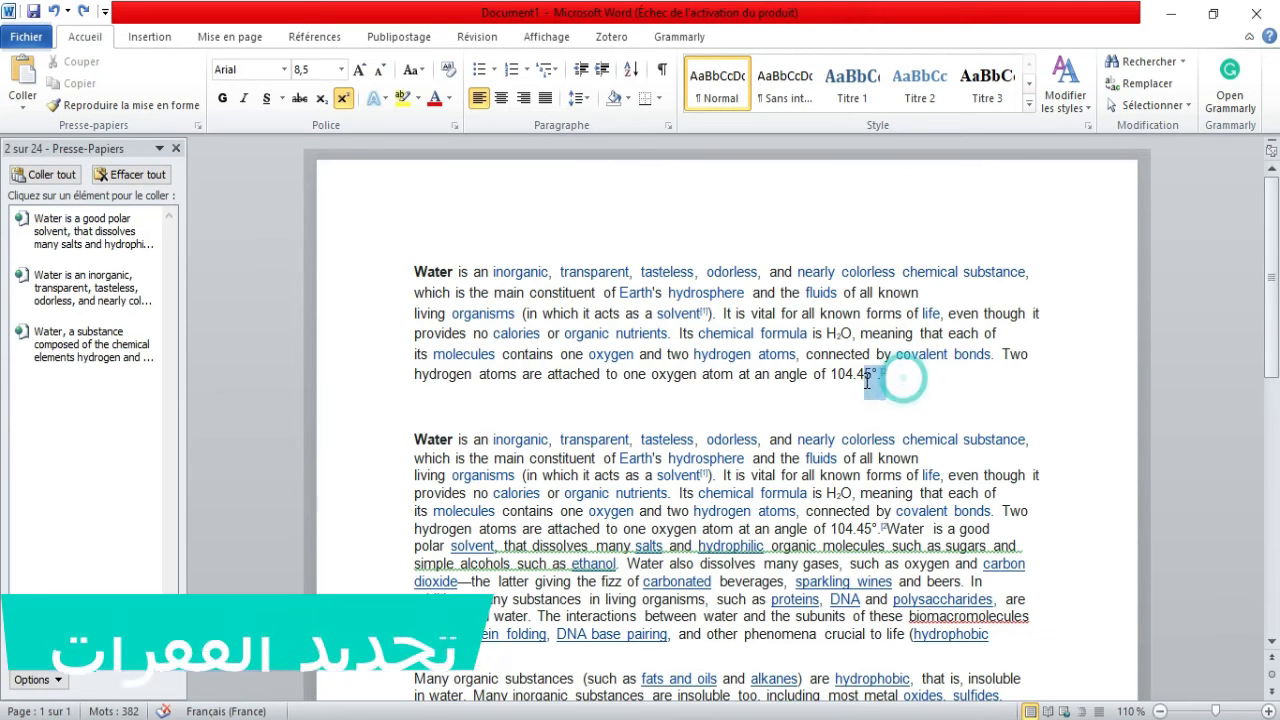
Select the first paragraph by dragging across it, then line by line from the left margin.
{"action": "left_click_drag", "start_coordinate": [888, 374], "coordinate": [395, 275]}
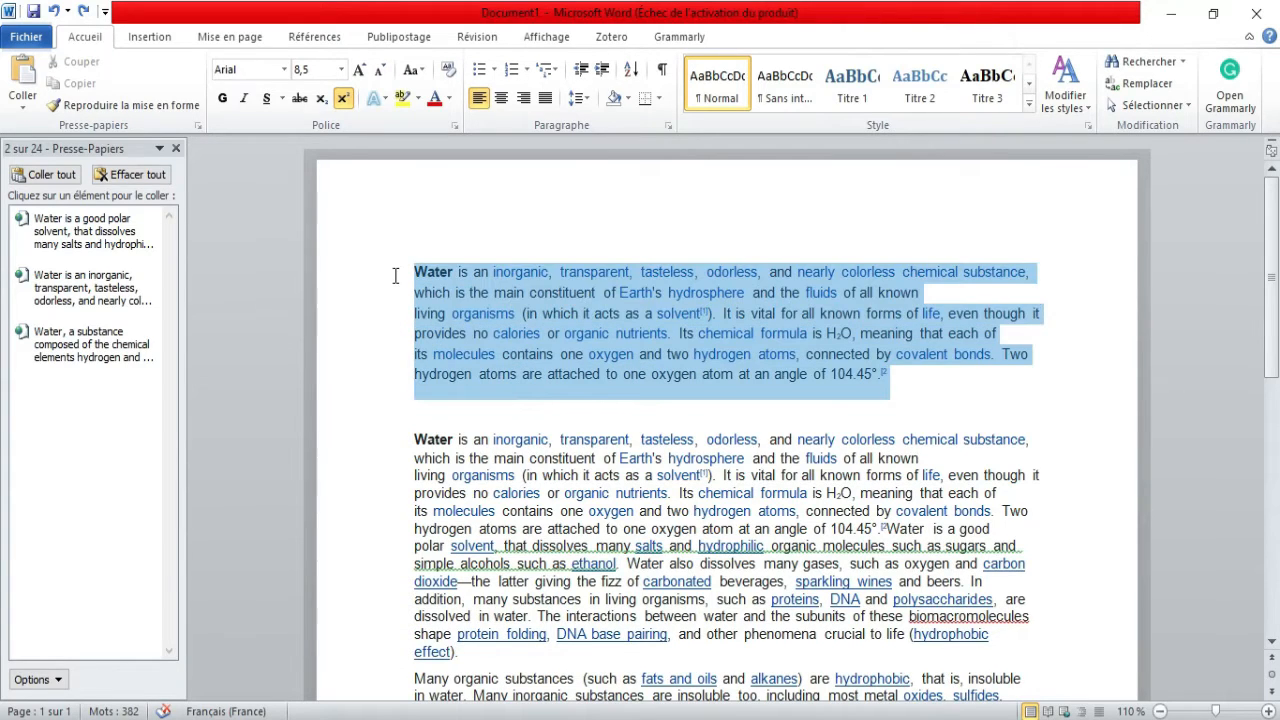
{"action": "left_click", "coordinate": [970, 424]}
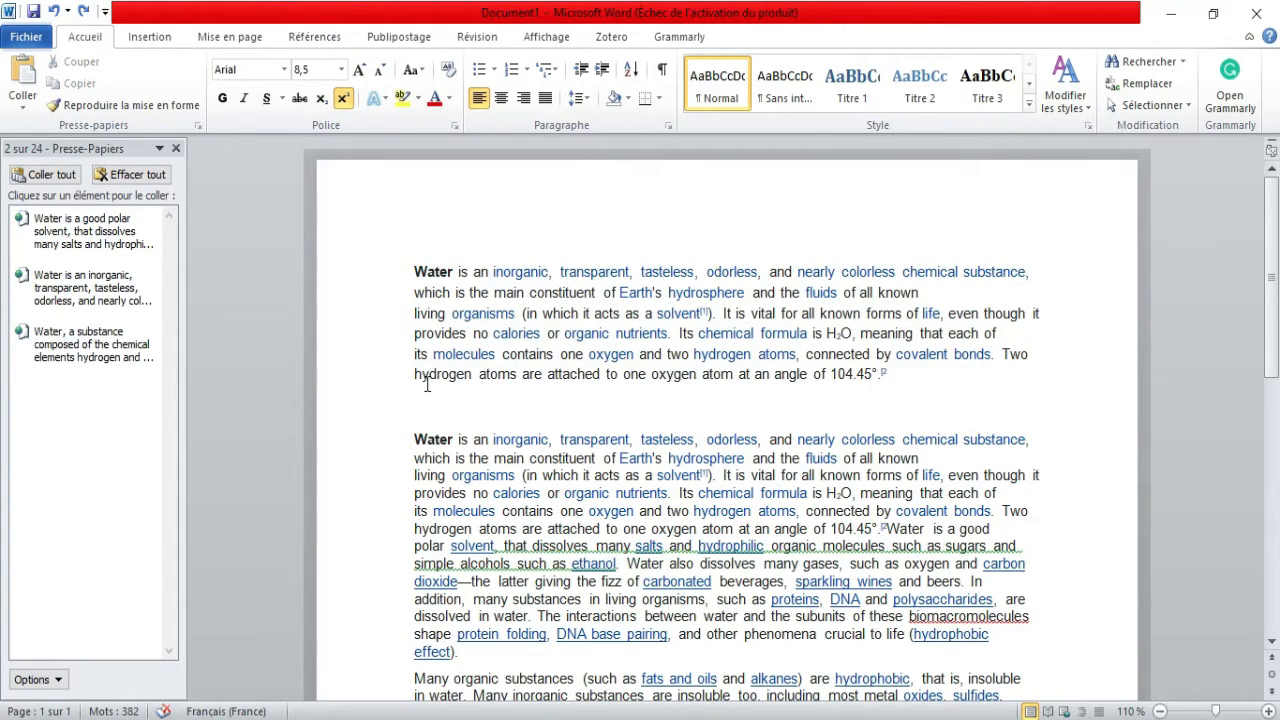
{"action": "triple_click", "coordinate": [361, 383]}
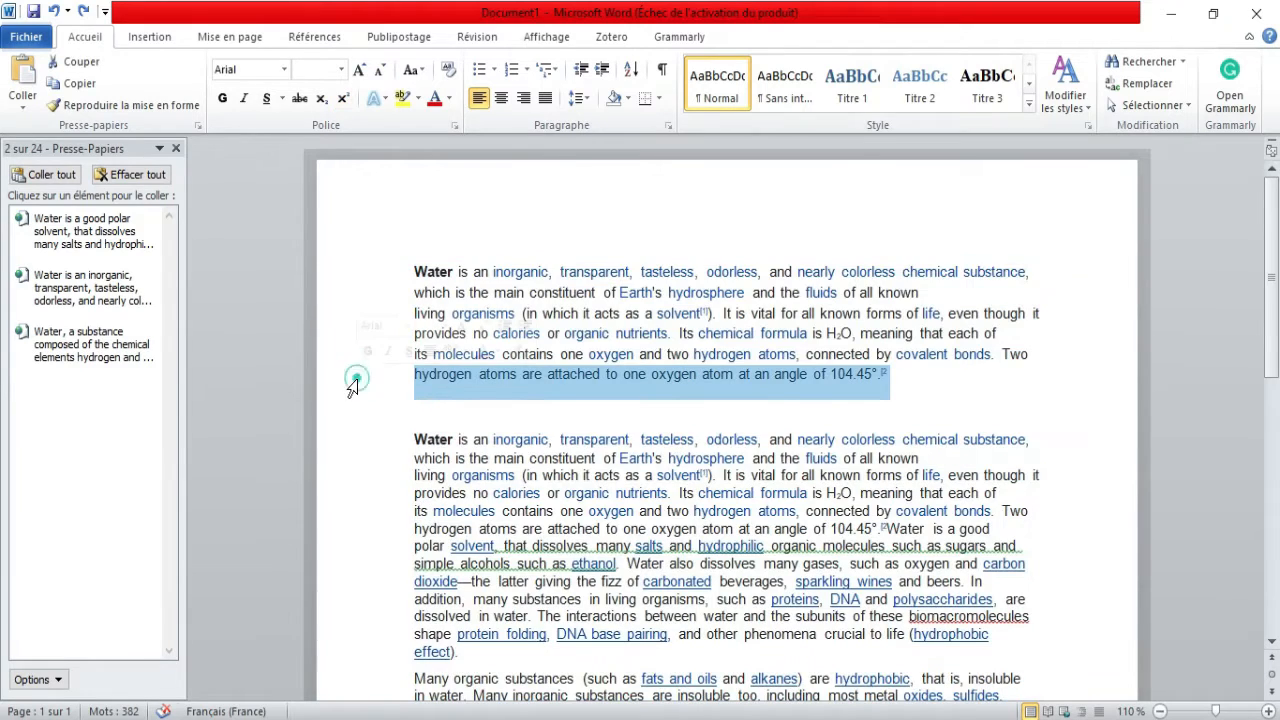
{"action": "left_click", "coordinate": [350, 385]}
{"action": "left_click_drag", "start_coordinate": [350, 383], "coordinate": [350, 366]}
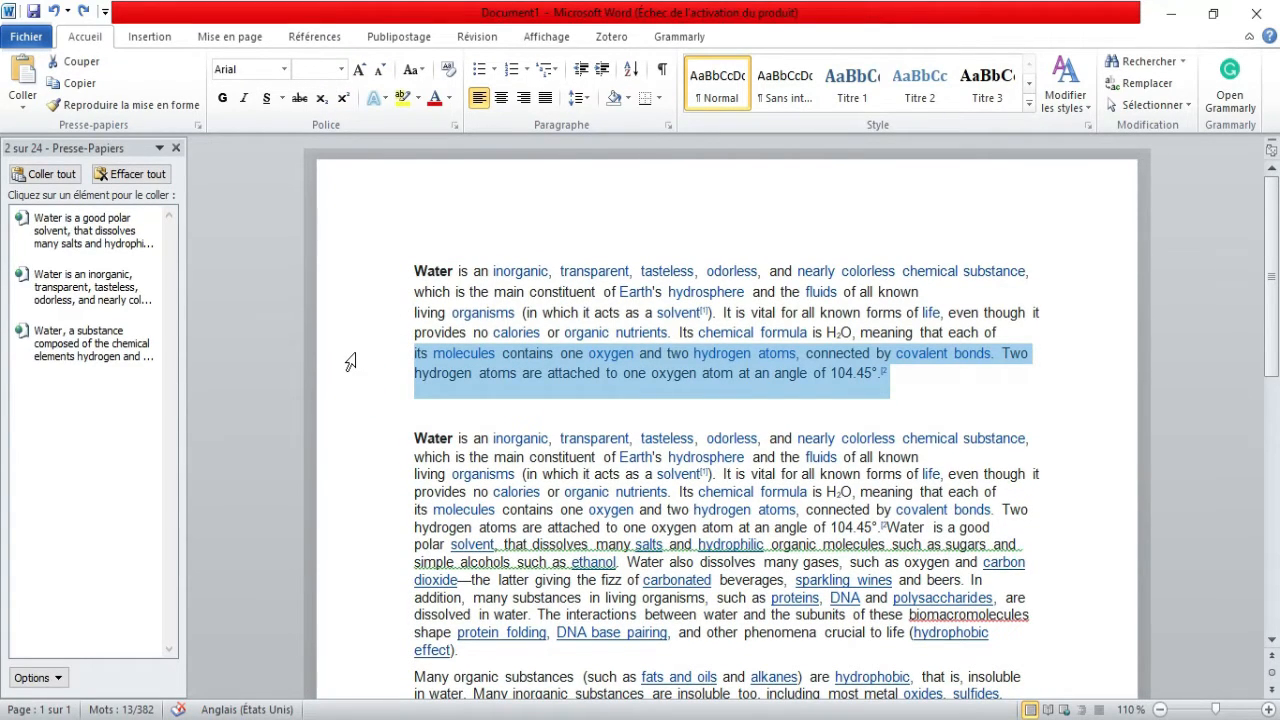
{"action": "left_click_drag", "start_coordinate": [350, 362], "coordinate": [348, 289]}
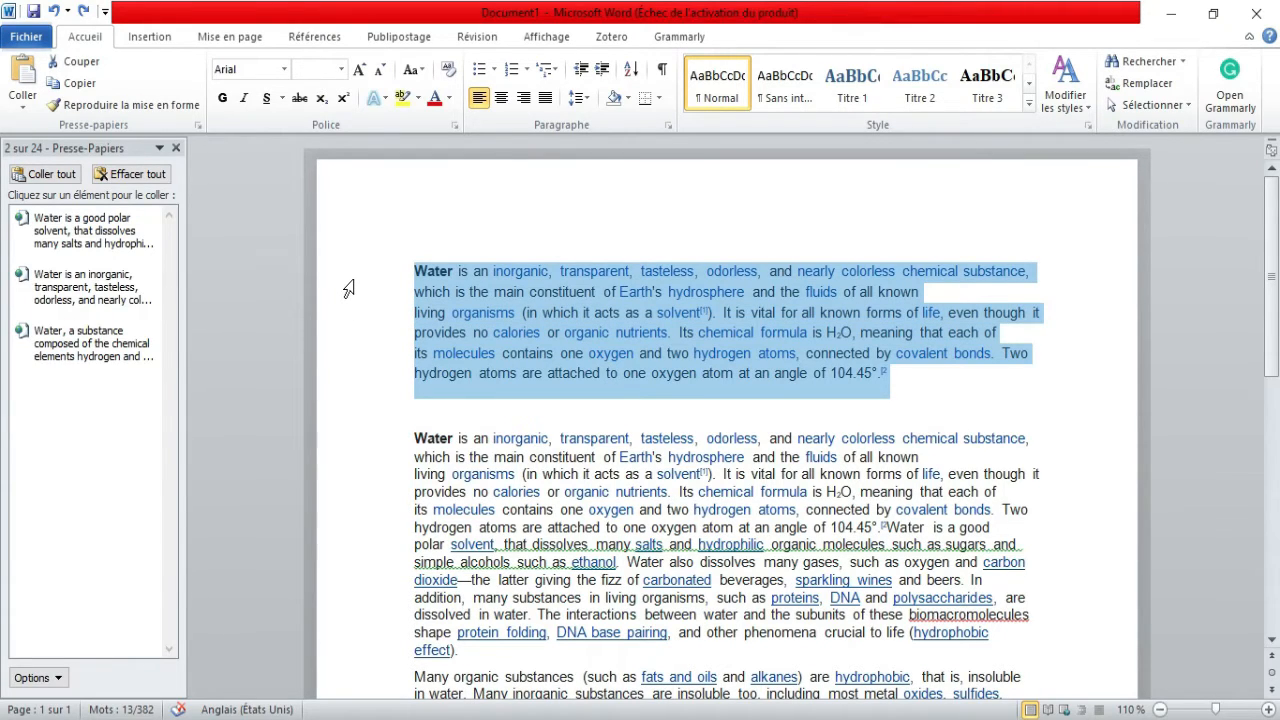
{"action": "mouse_move", "coordinate": [375, 373]}
{"action": "left_mouse_down"}
{"action": "mouse_move", "coordinate": [380, 349]}
{"action": "mouse_move", "coordinate": [380, 376]}
{"action": "left_mouse_up"}
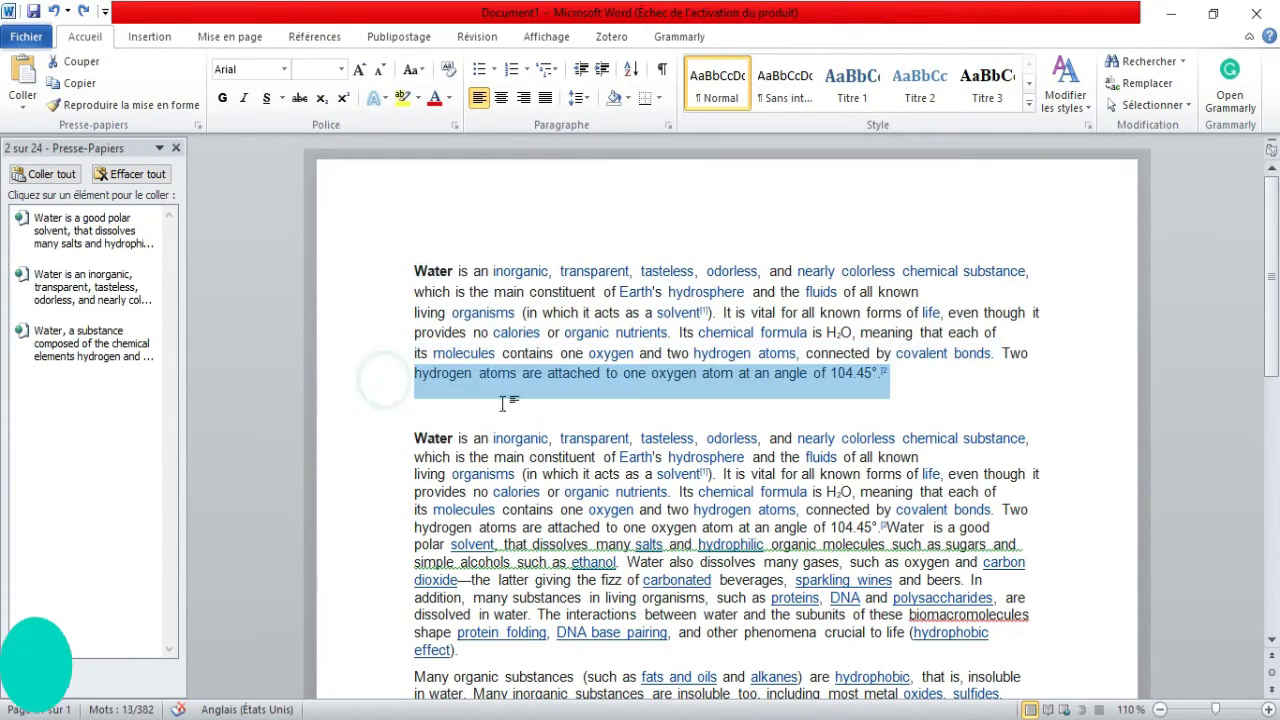
Select the phrase 'an angle of 104.45°' at the end of the first paragraph, then deselect it.
{"action": "left_click", "coordinate": [979, 381]}
{"action": "left_click_drag", "start_coordinate": [913, 379], "coordinate": [755, 375]}
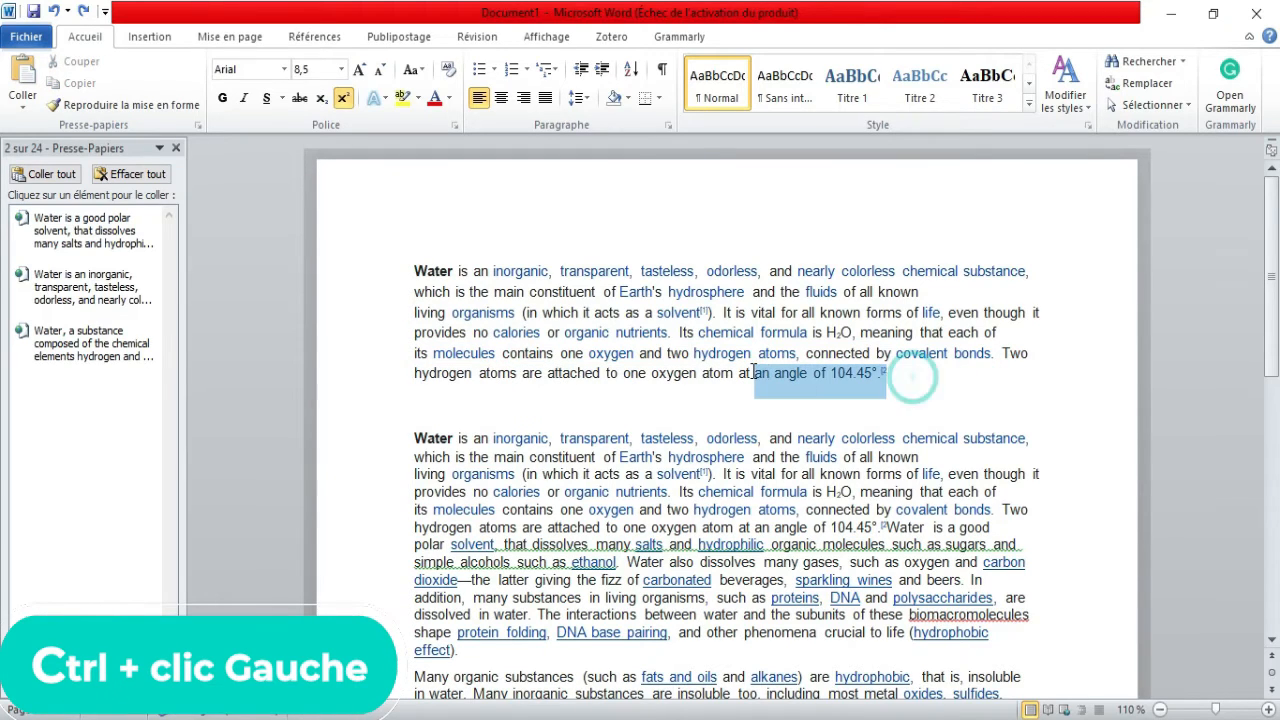
{"action": "left_click", "coordinate": [611, 382]}
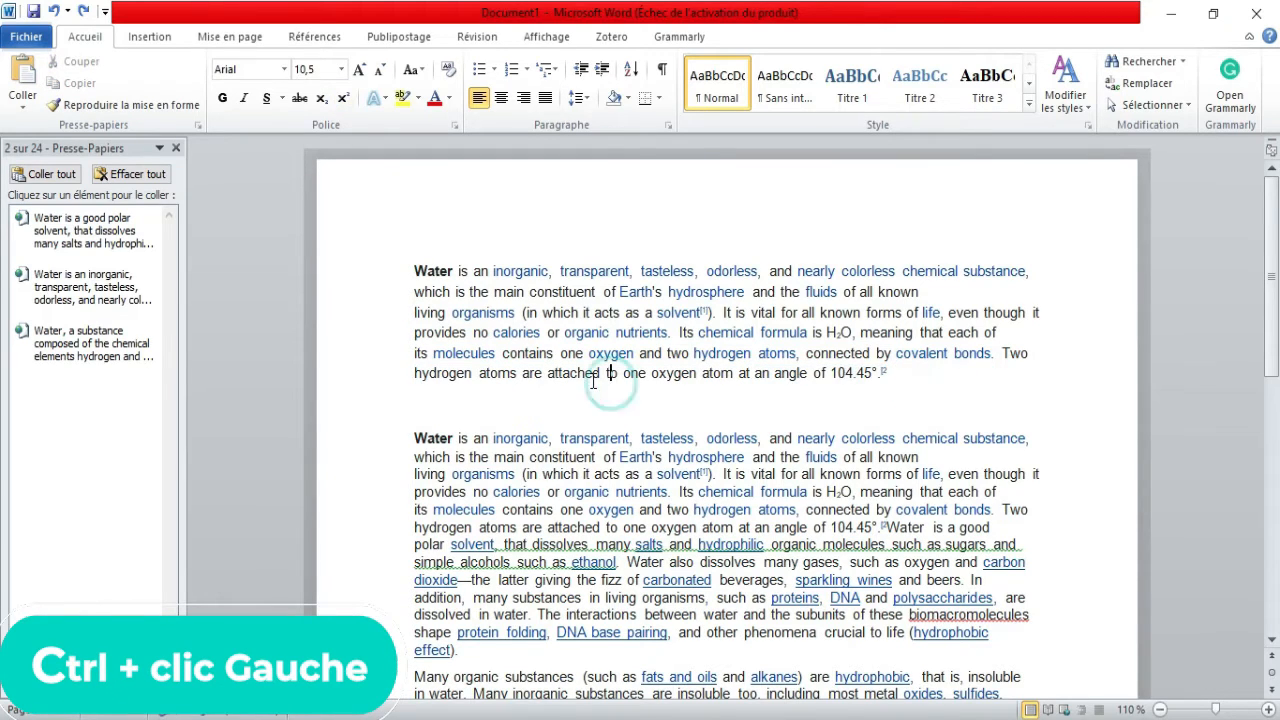
Select the whole document and then the entire first paragraph from the left margin, then deselect.
{"action": "left_click", "coordinate": [362, 383], "text": "ctrl"}
{"action": "left_click", "coordinate": [390, 383]}
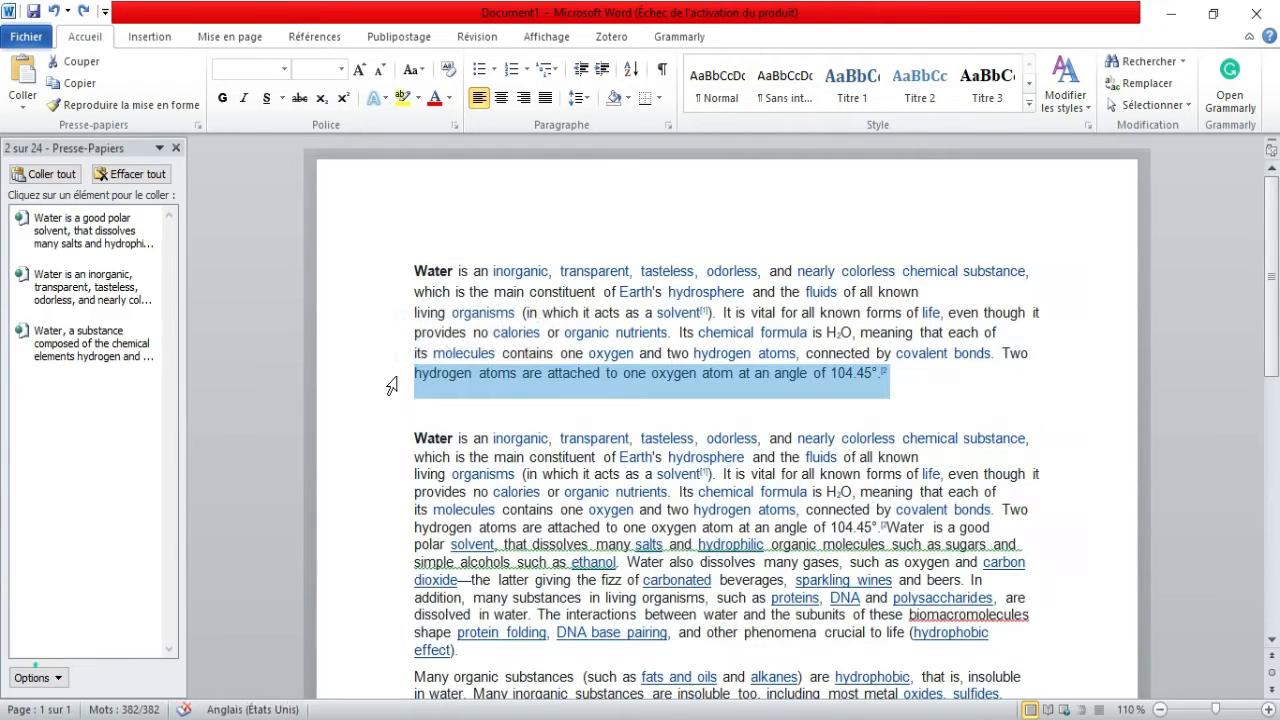
{"action": "left_click_drag", "start_coordinate": [390, 383], "coordinate": [386, 282]}
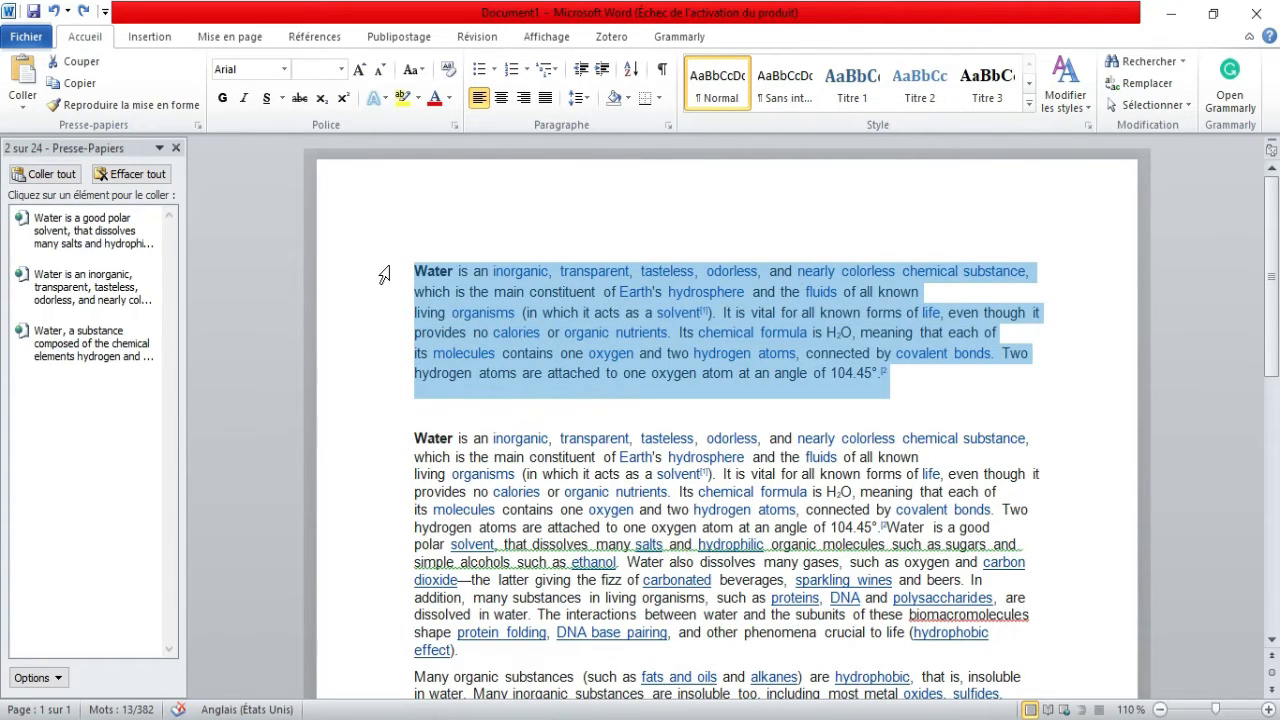
{"action": "left_click", "coordinate": [357, 458], "text": "ctrl"}
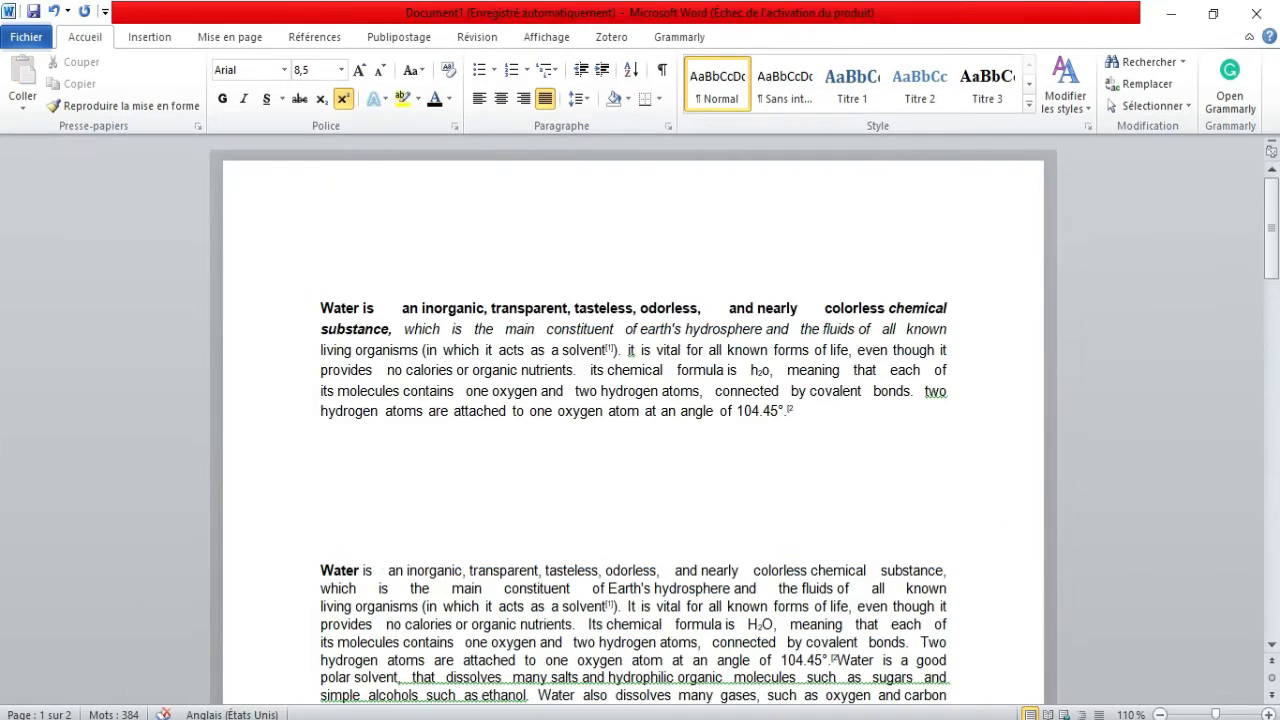
Insert a thin horizontal separator line on the empty line below the first paragraph using dashes.
{"action": "left_click", "coordinate": [1266, 714]}
{"action": "left_click", "coordinate": [1266, 714]}
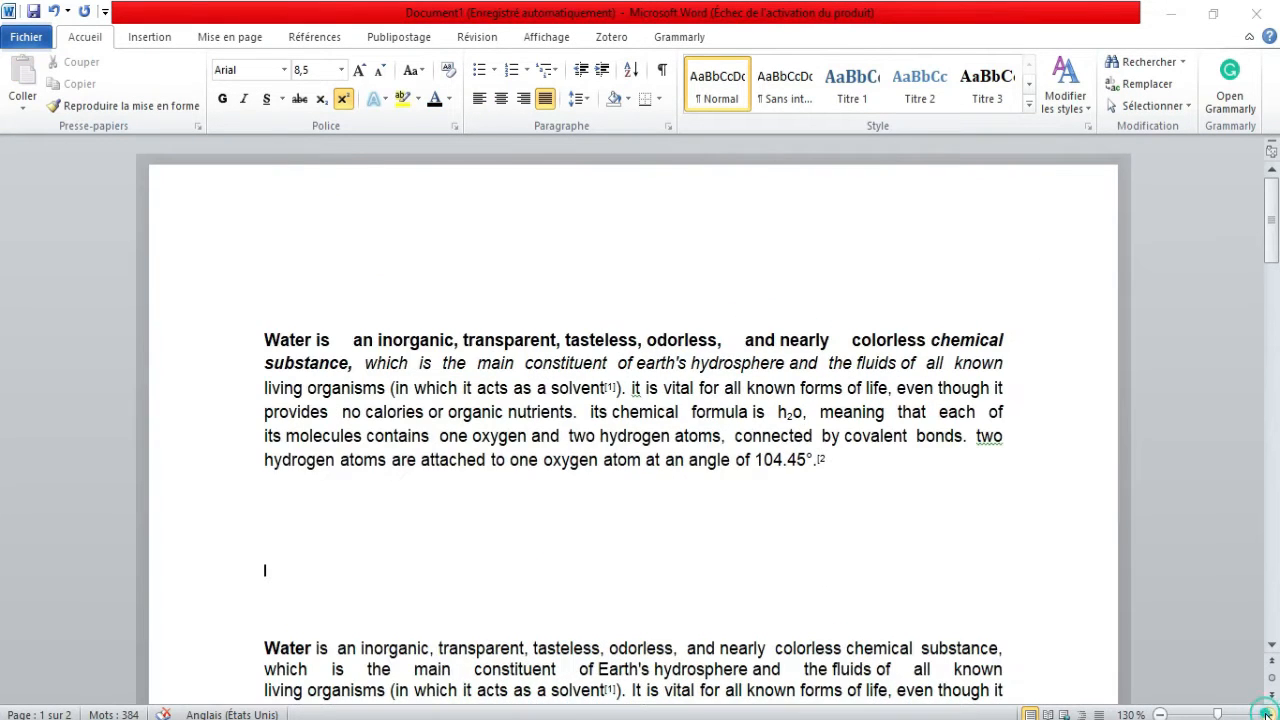
{"action": "left_click", "coordinate": [1266, 714]}
{"action": "left_click", "coordinate": [319, 557]}
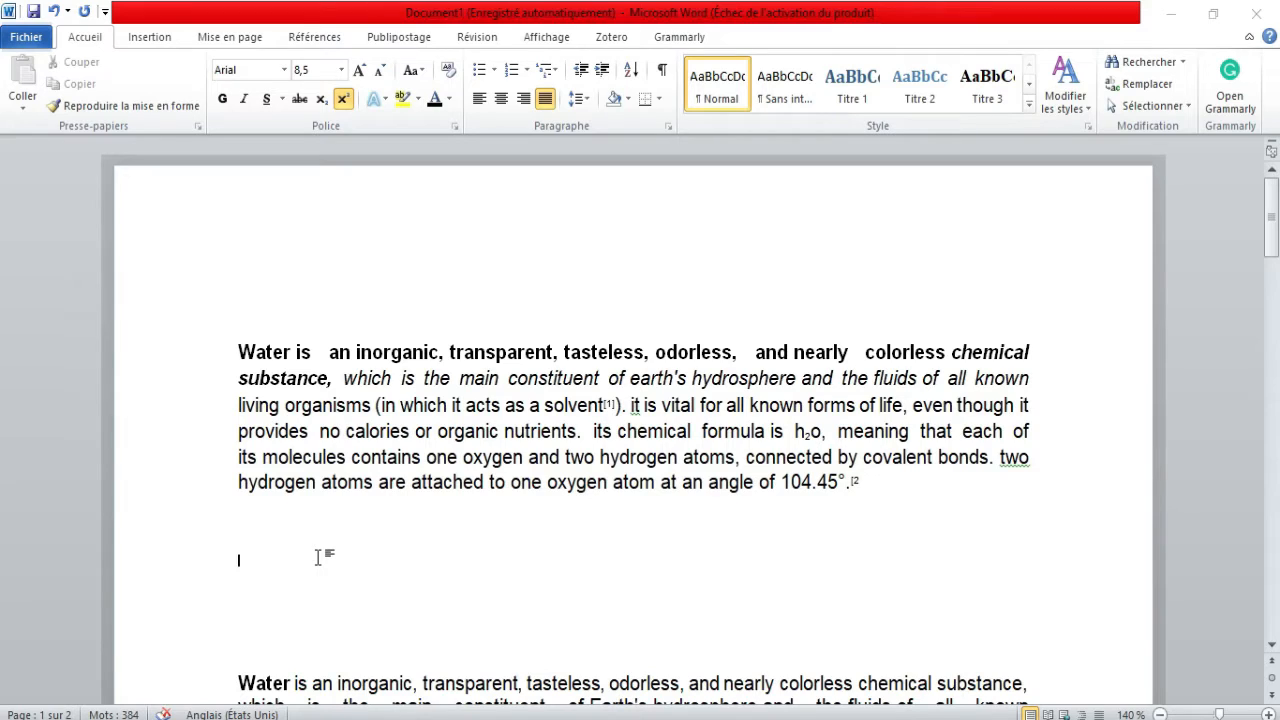
{"action": "type", "text": "-"}
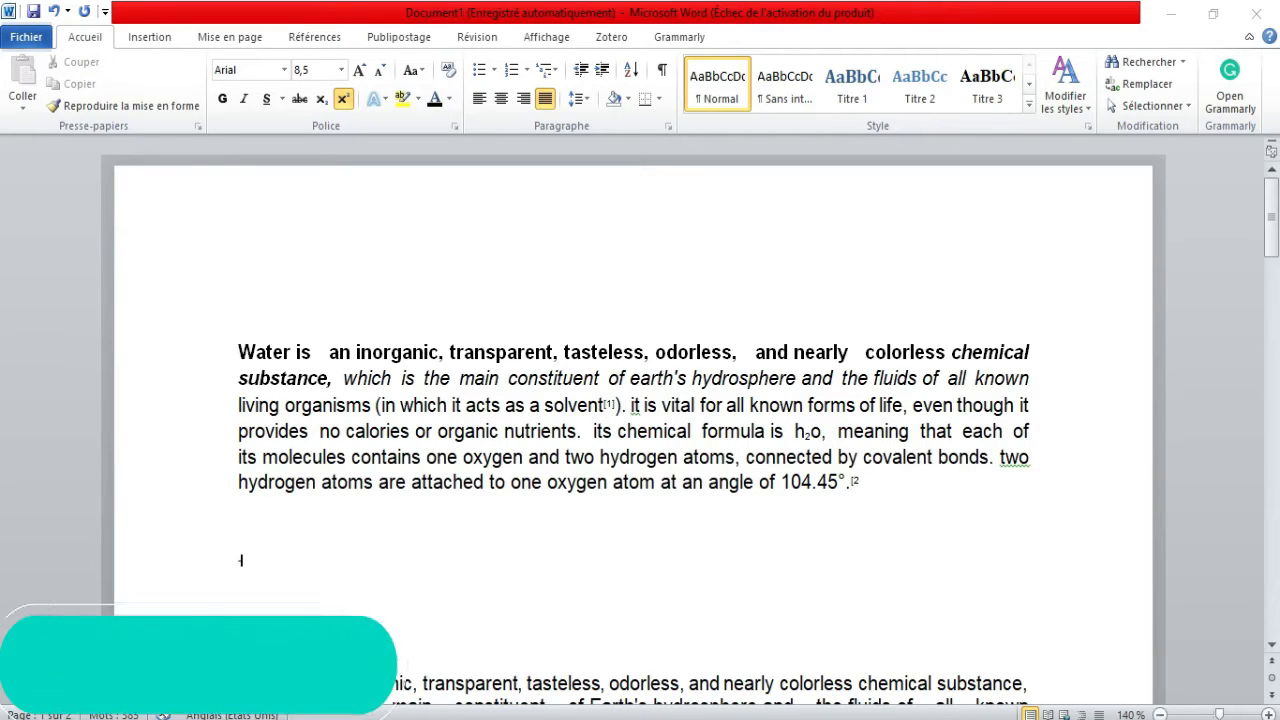
{"action": "type", "text": "-"}
{"action": "key", "text": "Return"}
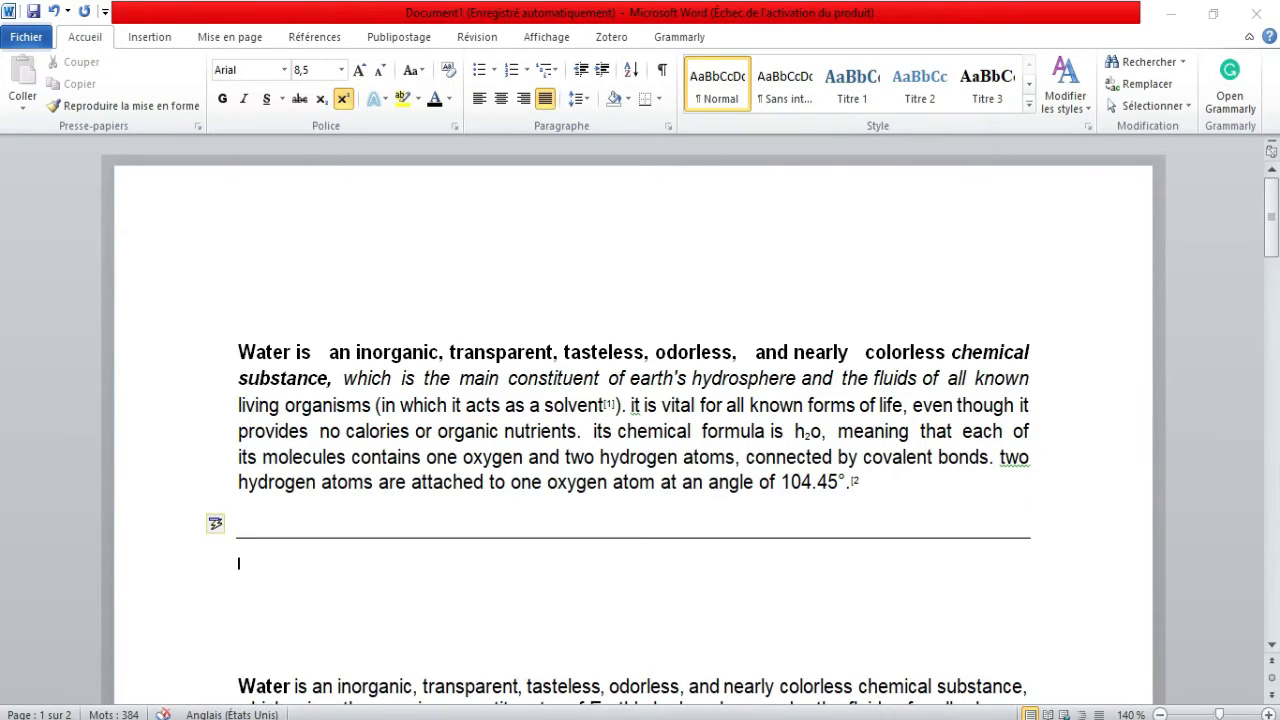
Add a thick separator line below it using underscores.
{"action": "type", "text": "___"}
{"action": "key", "text": "Return"}
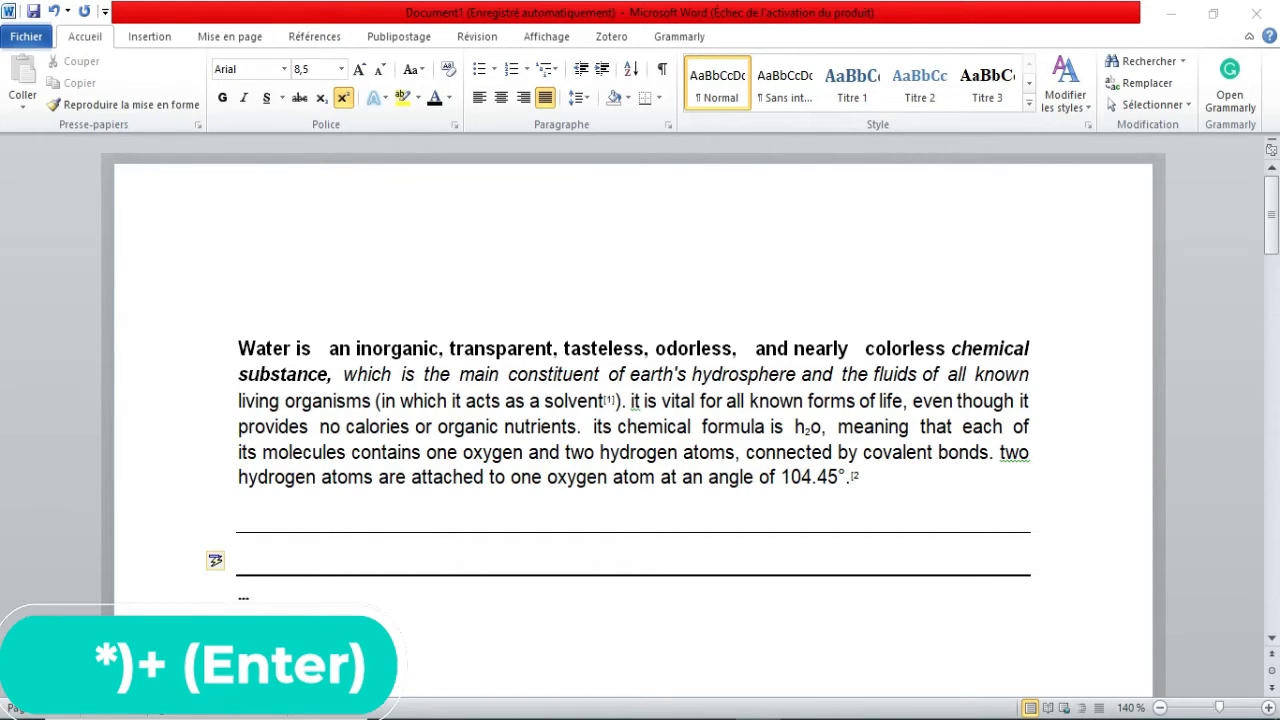
Add a dotted separator line with asterisks, followed by a triple line with hash signs.
{"action": "type", "text": "***"}
{"action": "key", "text": "Return"}
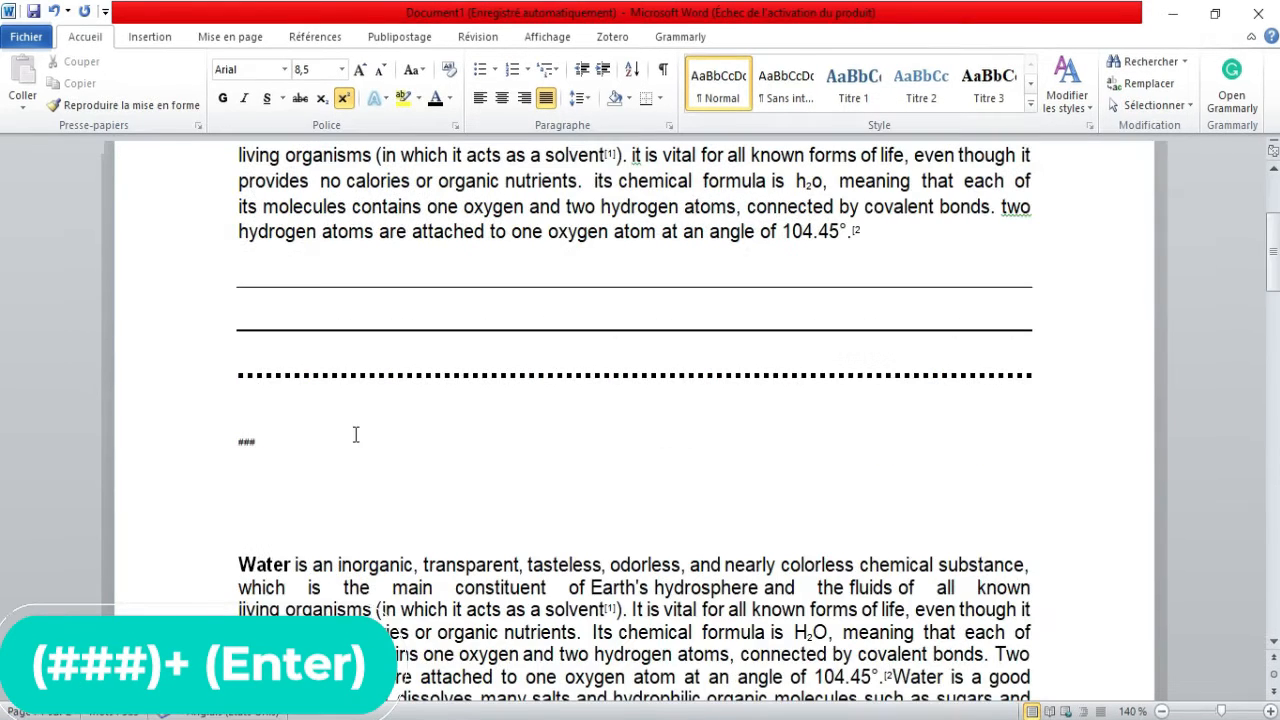
{"action": "key", "text": "Return"}
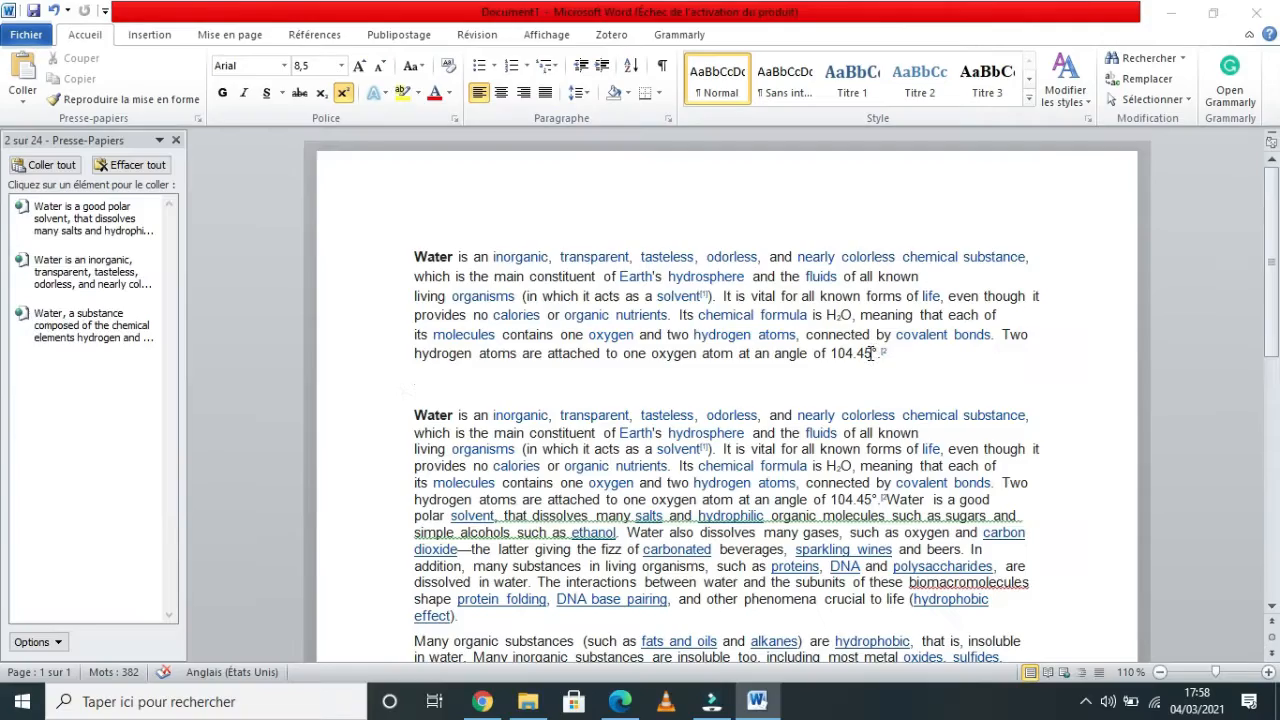
Delete characters from the end of the first paragraph's angle value one at a time, undoing the deletions.
{"action": "left_click", "coordinate": [872, 352]}
{"action": "key", "text": "BackSpace"}
{"action": "key", "text": "BackSpace"}
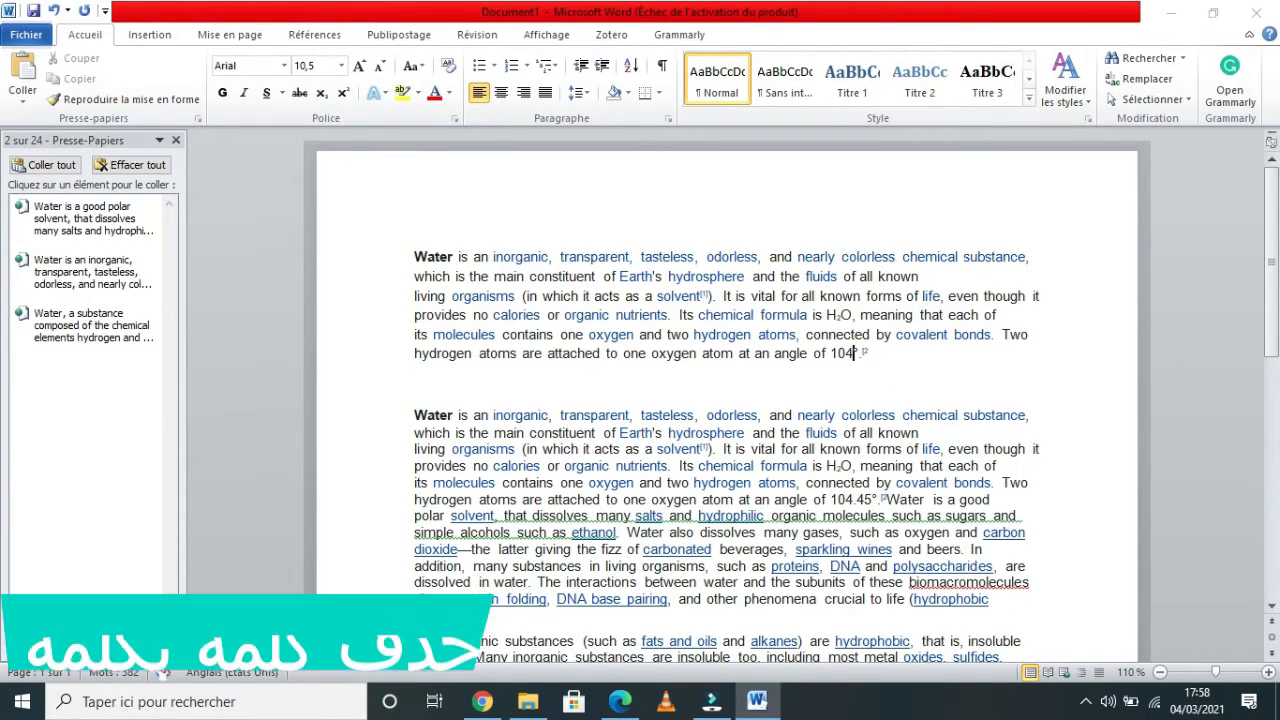
{"action": "key", "text": "ctrl+z"}
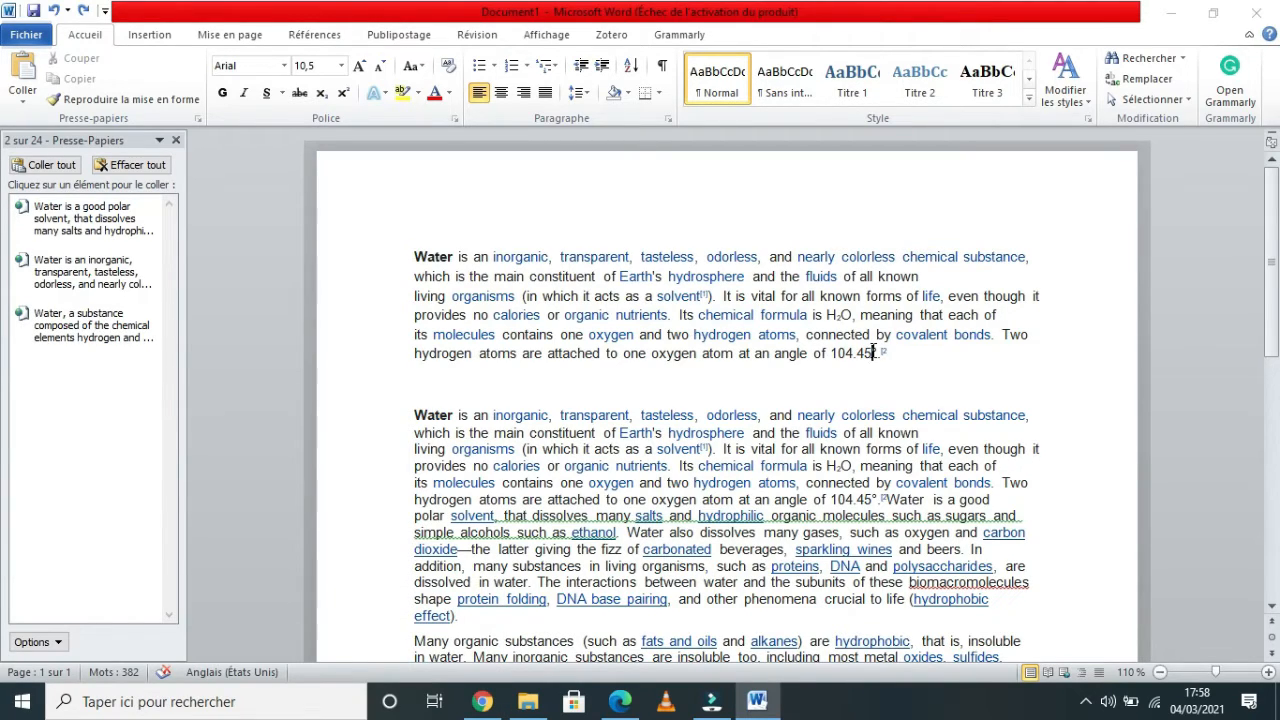
{"action": "key", "text": "BackSpace"}
{"action": "key", "text": "BackSpace"}
{"action": "key", "text": "BackSpace"}
{"action": "key", "text": "ctrl+z"}
Delete the angle value and the words before it, first character by character and then word by word.
{"action": "key", "text": "BackSpace"}
{"action": "key", "text": "BackSpace"}
{"action": "key", "text": "BackSpace"}
{"action": "key", "text": "BackSpace"}
{"action": "key", "text": "BackSpace"}
{"action": "key", "text": "BackSpace"}
{"action": "key", "text": "BackSpace"}
{"action": "key", "text": "BackSpace"}
{"action": "key", "text": "BackSpace"}
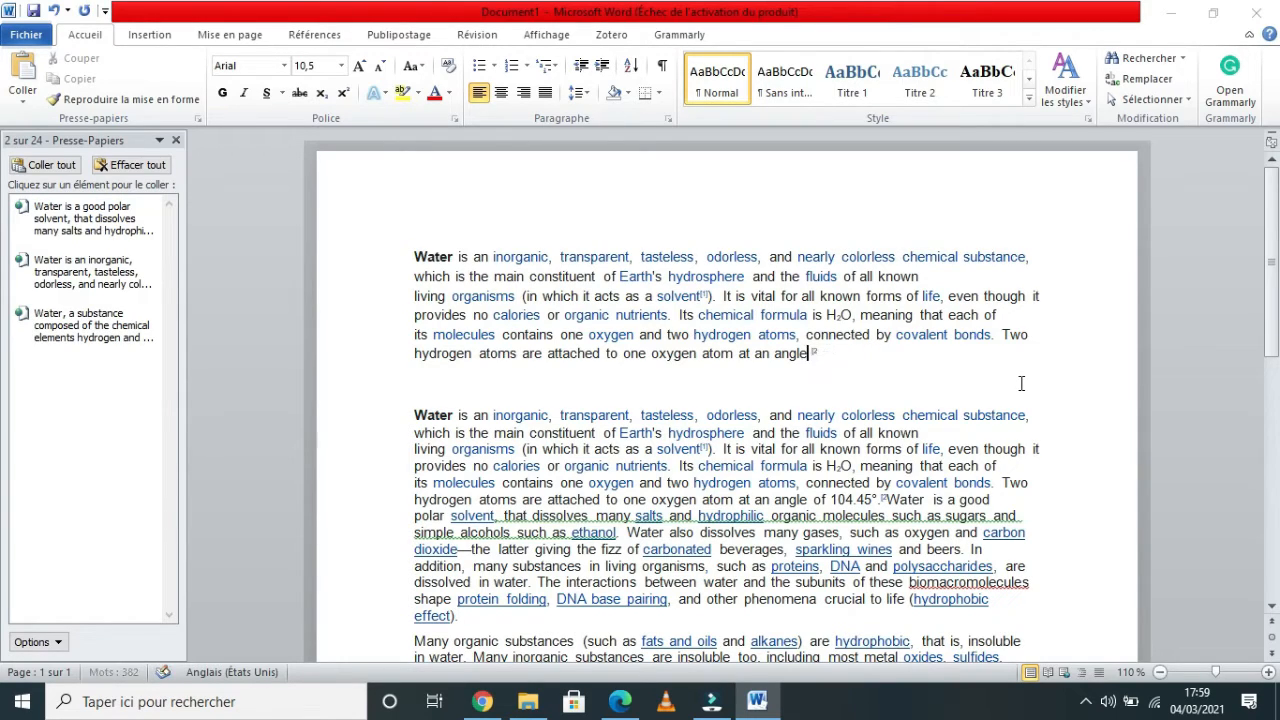
{"action": "key", "text": "ctrl+BackSpace"}
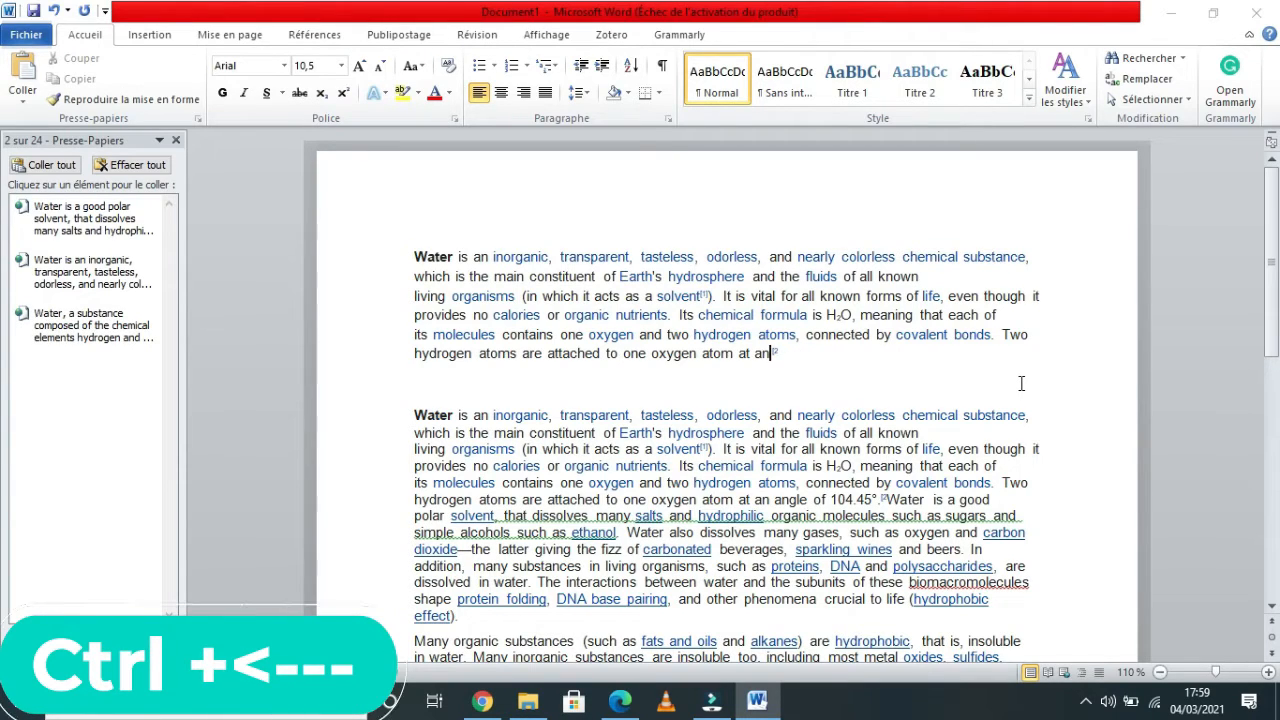
{"action": "key", "text": "ctrl+BackSpace"}
{"action": "key", "text": "ctrl+BackSpace"}
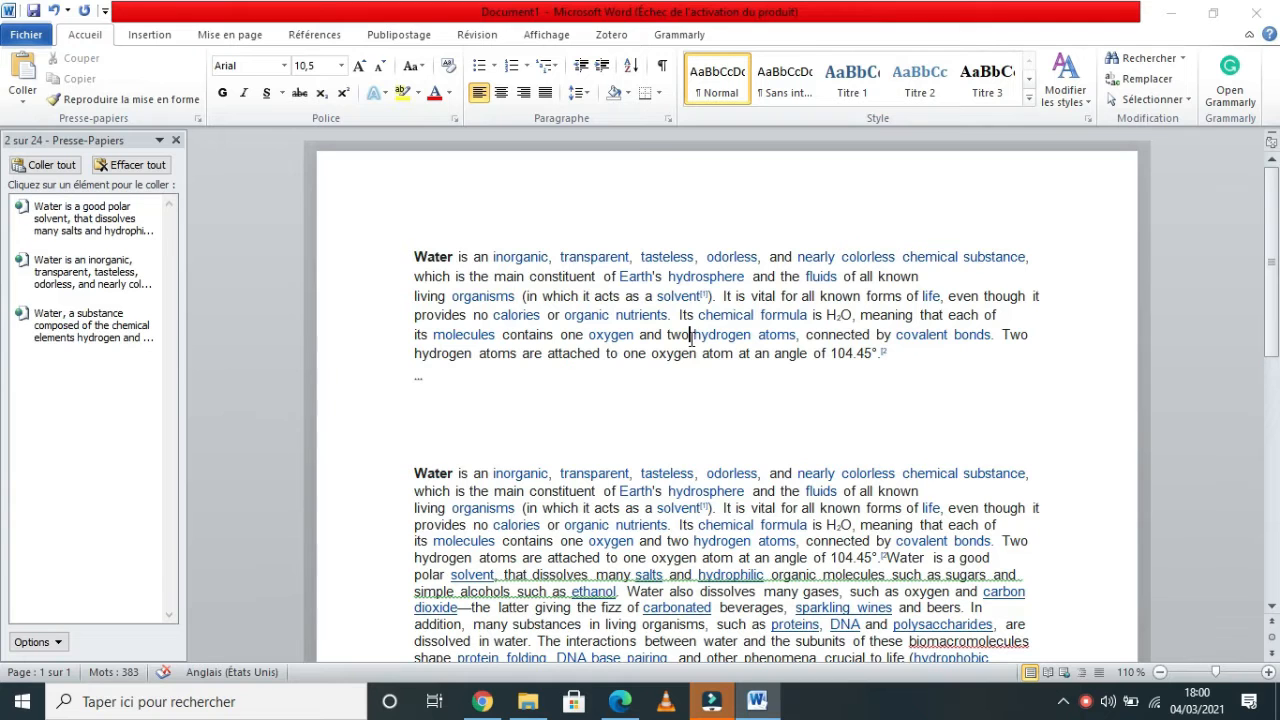
Move the cursor word by word and paragraph by paragraph through the first paragraph.
{"action": "key", "text": "ctrl+Right"}
{"action": "key", "text": "ctrl+Right"}
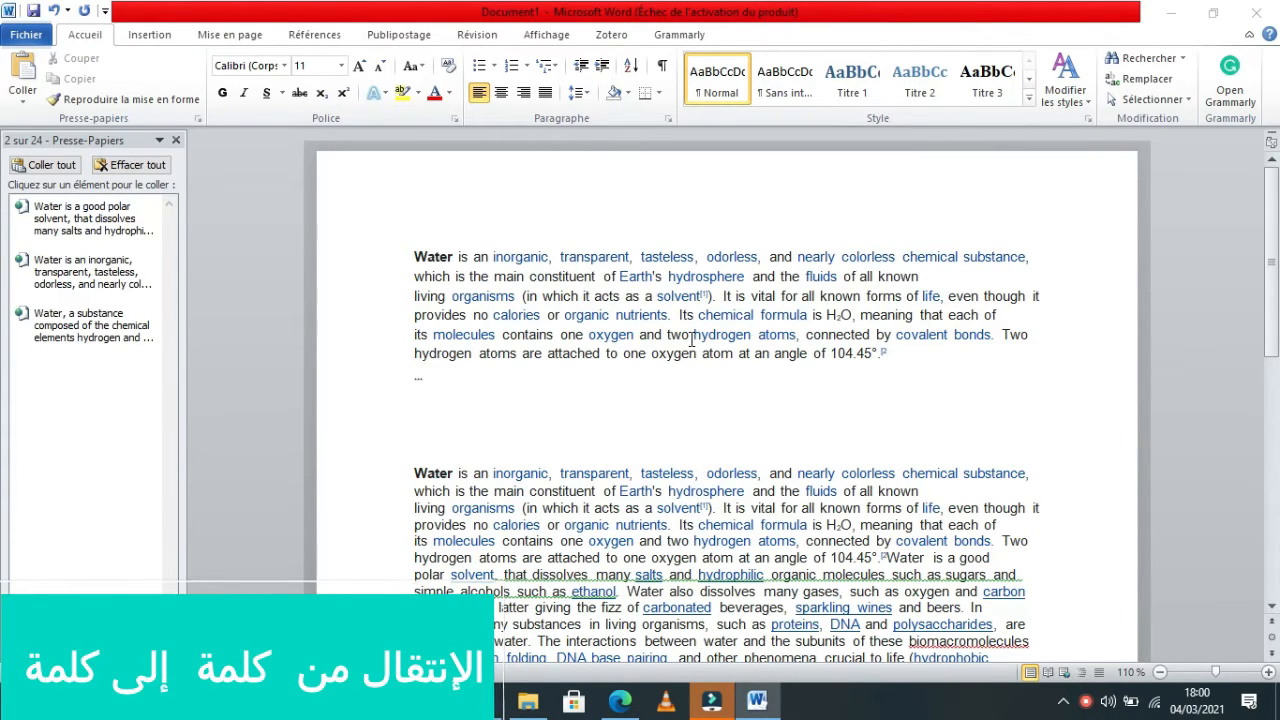
{"action": "key", "text": "ctrl+Right"}
{"action": "key", "text": "ctrl+Right"}
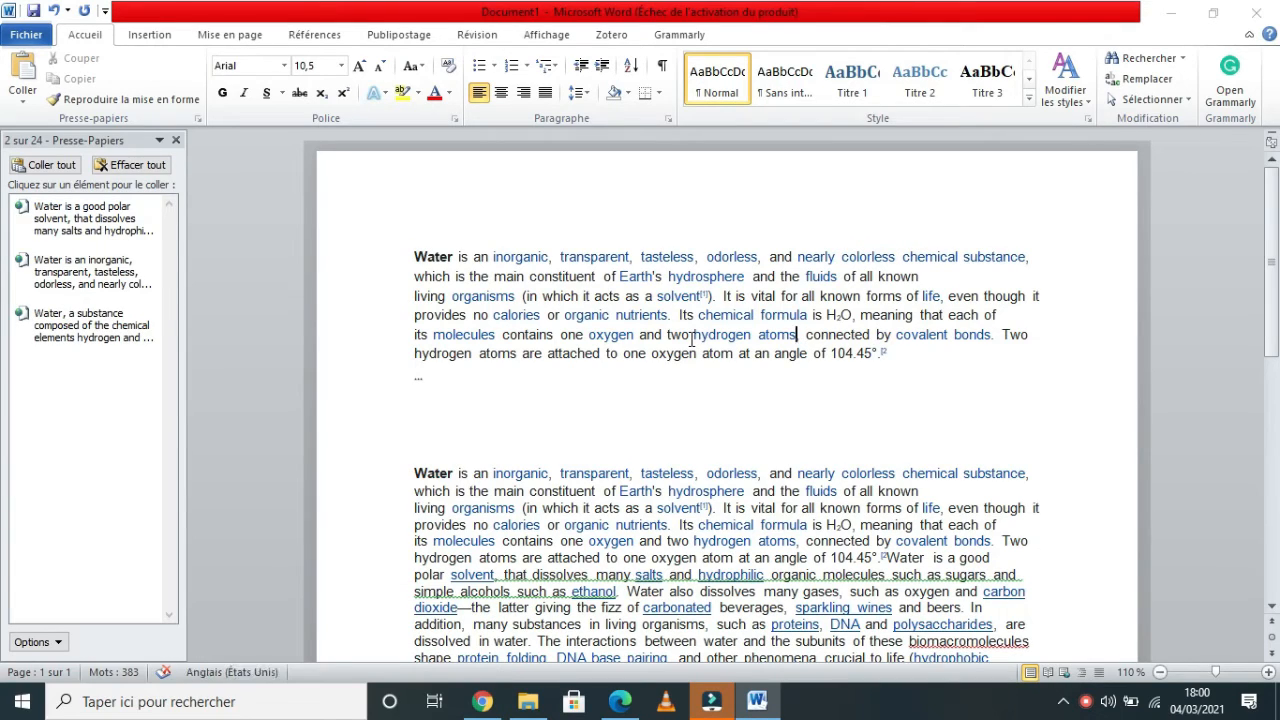
{"action": "key", "text": "ctrl+Left"}
{"action": "key", "text": "ctrl+Up"}
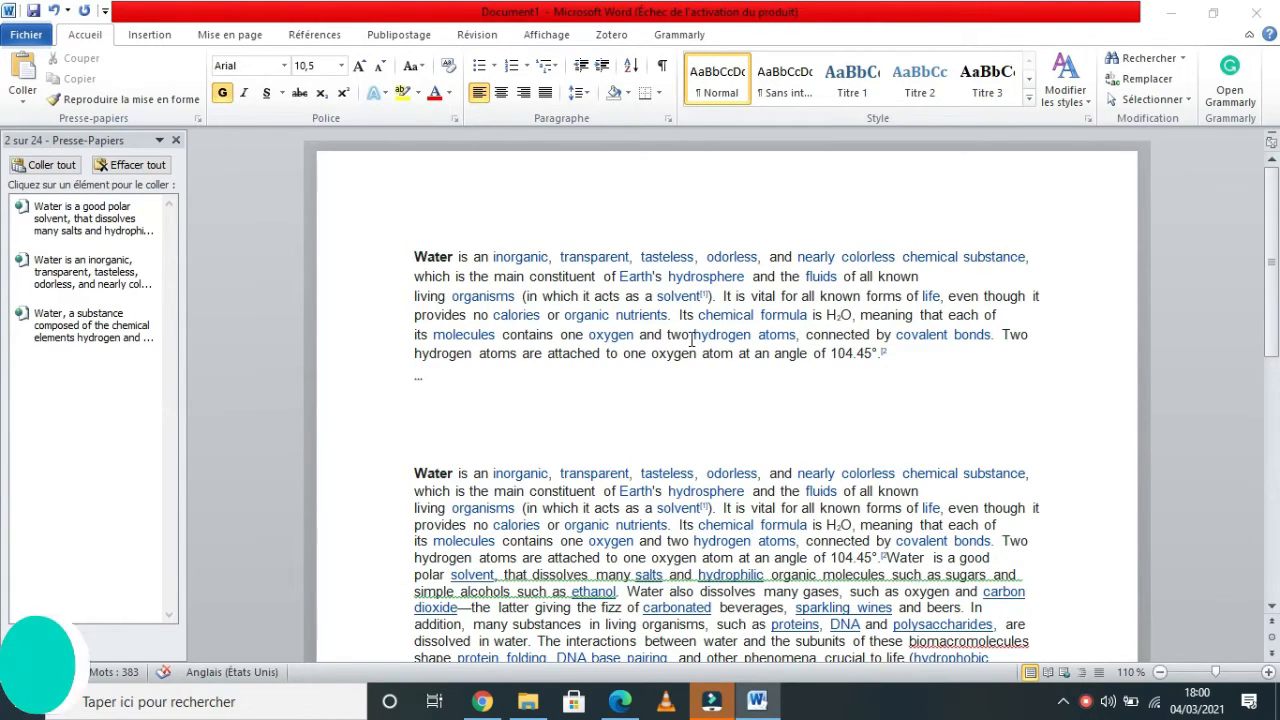
{"action": "key", "text": "ctrl+Down"}
{"action": "key", "text": "ctrl+Up"}
{"action": "key", "text": "ctrl+Right"}
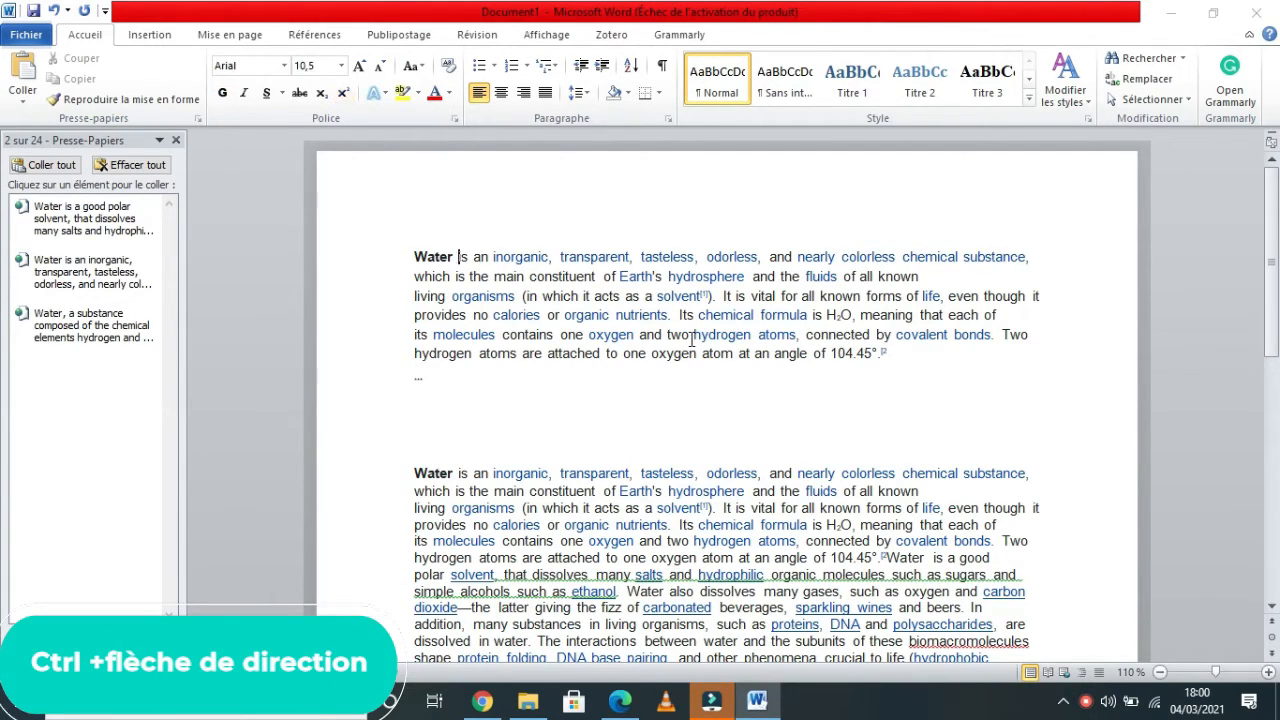
{"action": "key", "text": "ctrl+Right"}
{"action": "key", "text": "ctrl+Right"}
{"action": "key", "text": "ctrl+Right"}
{"action": "key", "text": "ctrl+Right"}
{"action": "key", "text": "ctrl+Right"}
{"action": "key", "text": "ctrl+Right"}
{"action": "key", "text": "ctrl+Right"}
{"action": "key", "text": "ctrl+Right"}
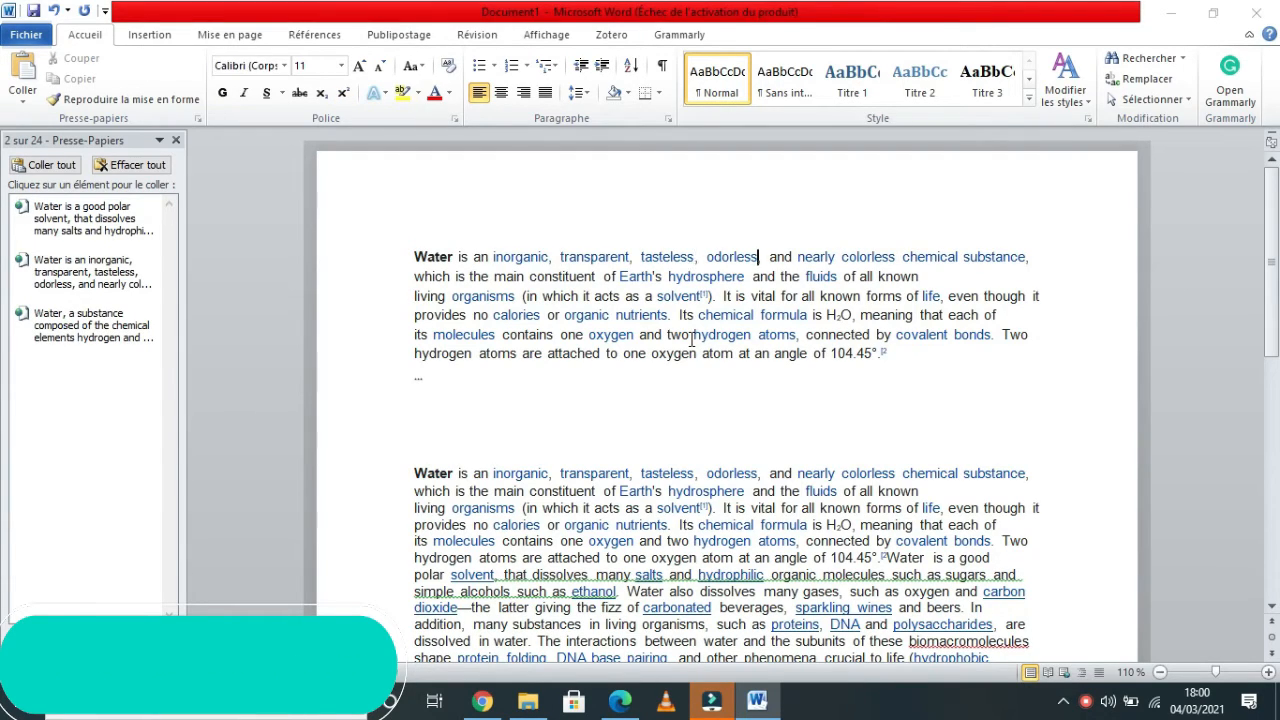
{"action": "key", "text": "ctrl+Right"}
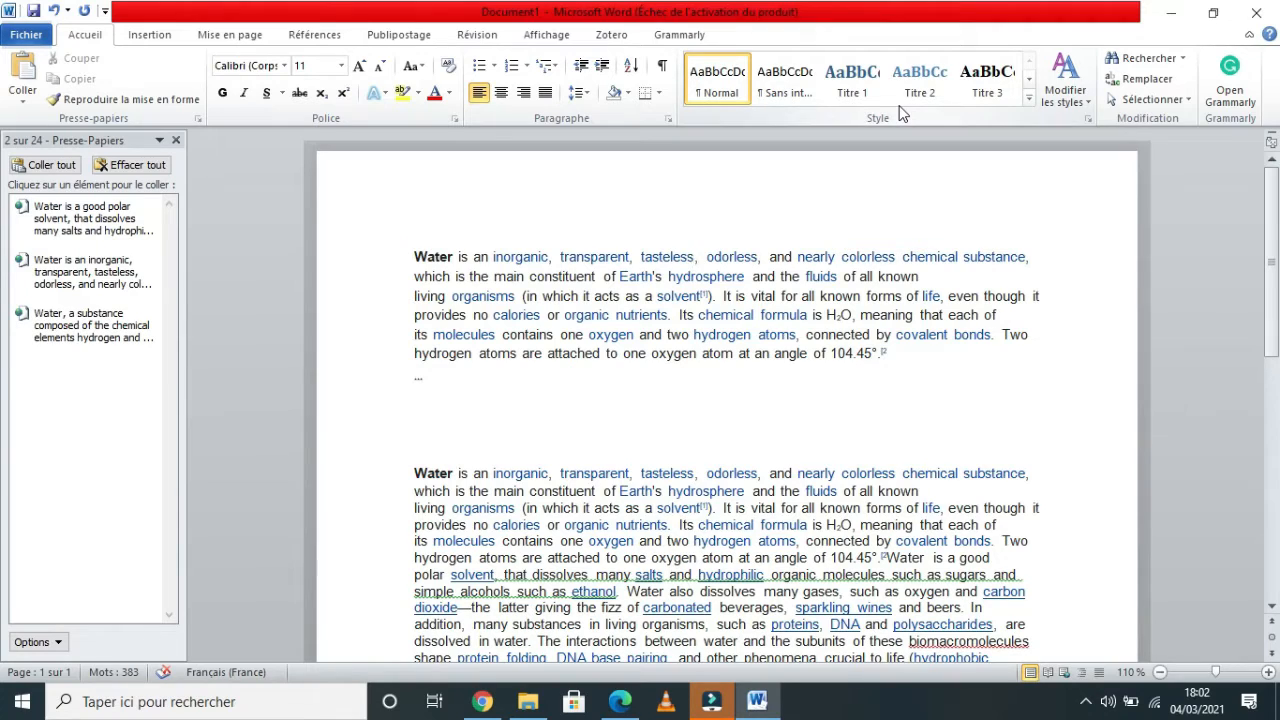
Select the first four lines of the first paragraph and cycle their alignment through right, left, justified and centered.
{"action": "left_click", "coordinate": [389, 261]}
{"action": "left_click_drag", "start_coordinate": [389, 261], "coordinate": [381, 322]}
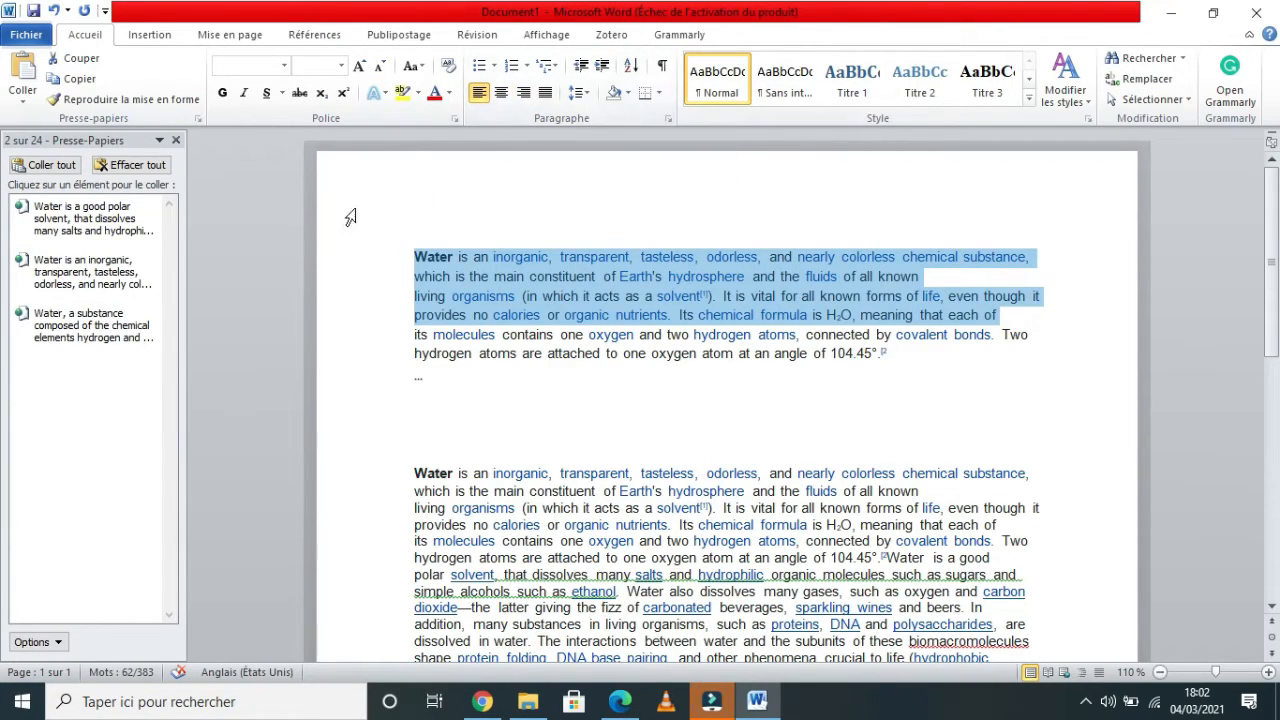
{"action": "key", "text": "ctrl+r"}
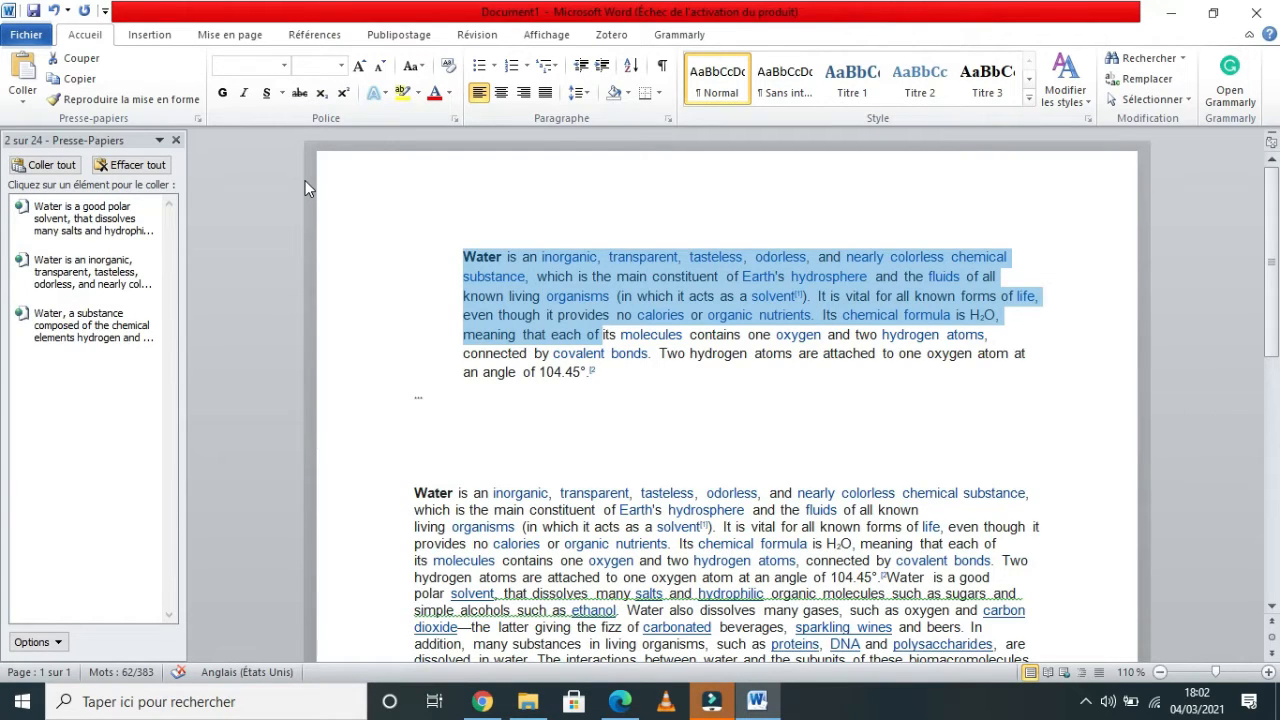
{"action": "key", "text": "ctrl+l"}
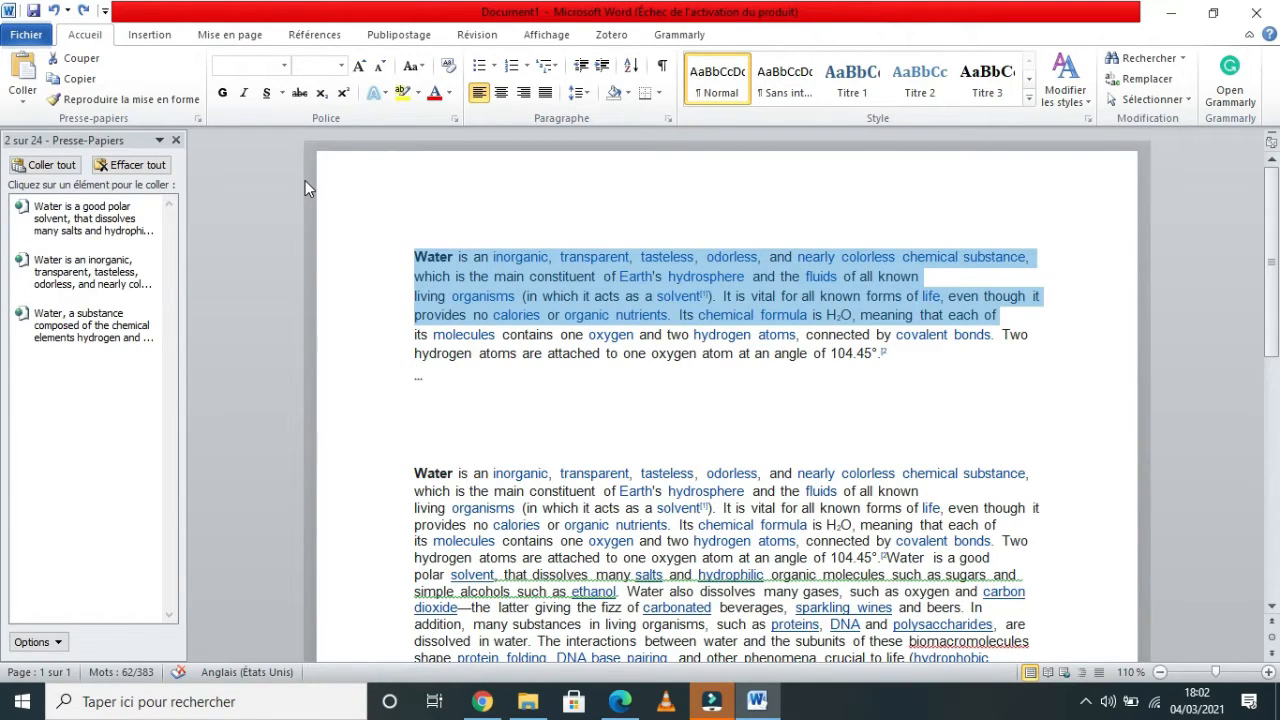
{"action": "key", "text": "ctrl+j"}
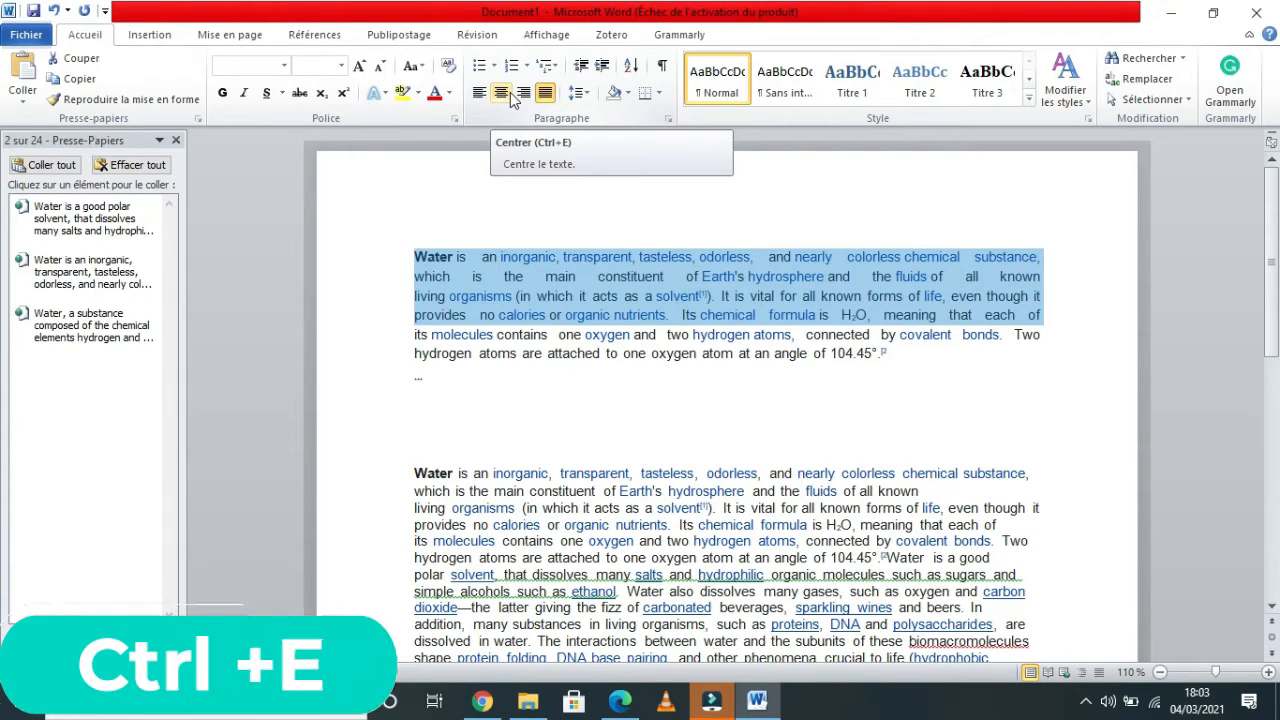
{"action": "key", "text": "ctrl+e"}
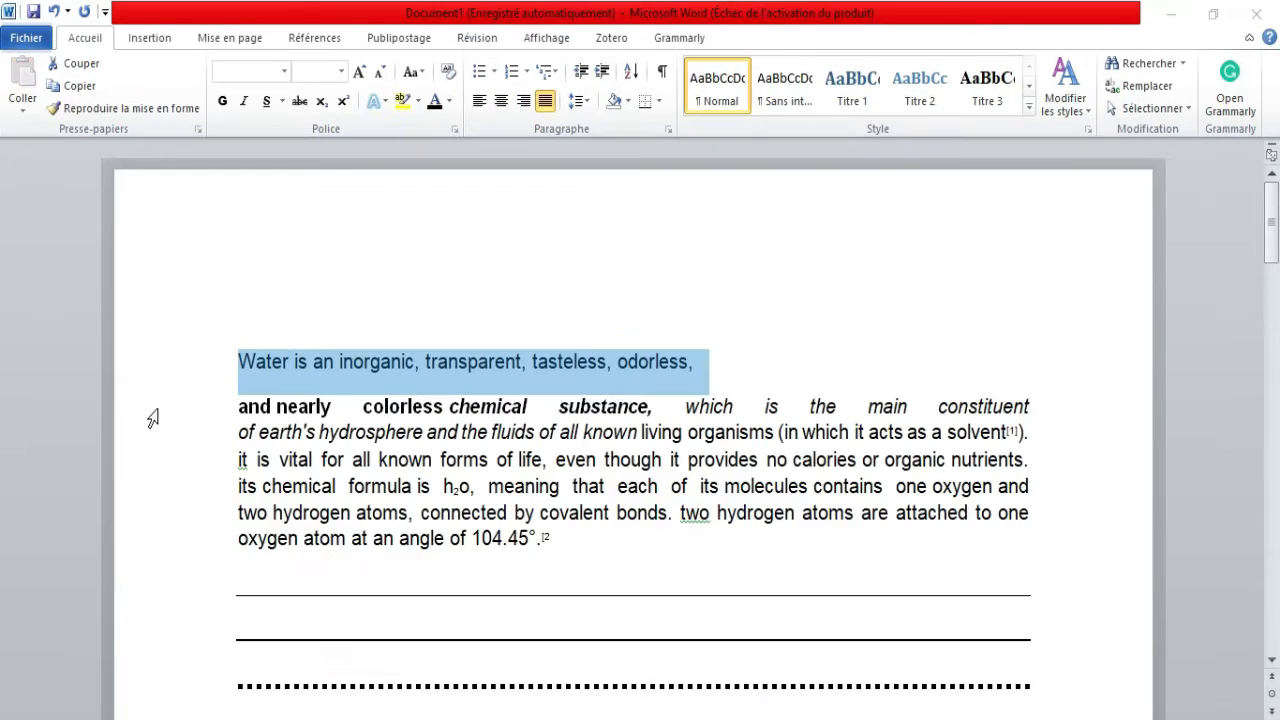
Italicize the line beginning 'it is vital for all known forms of life'.
{"action": "left_click", "coordinate": [172, 466]}
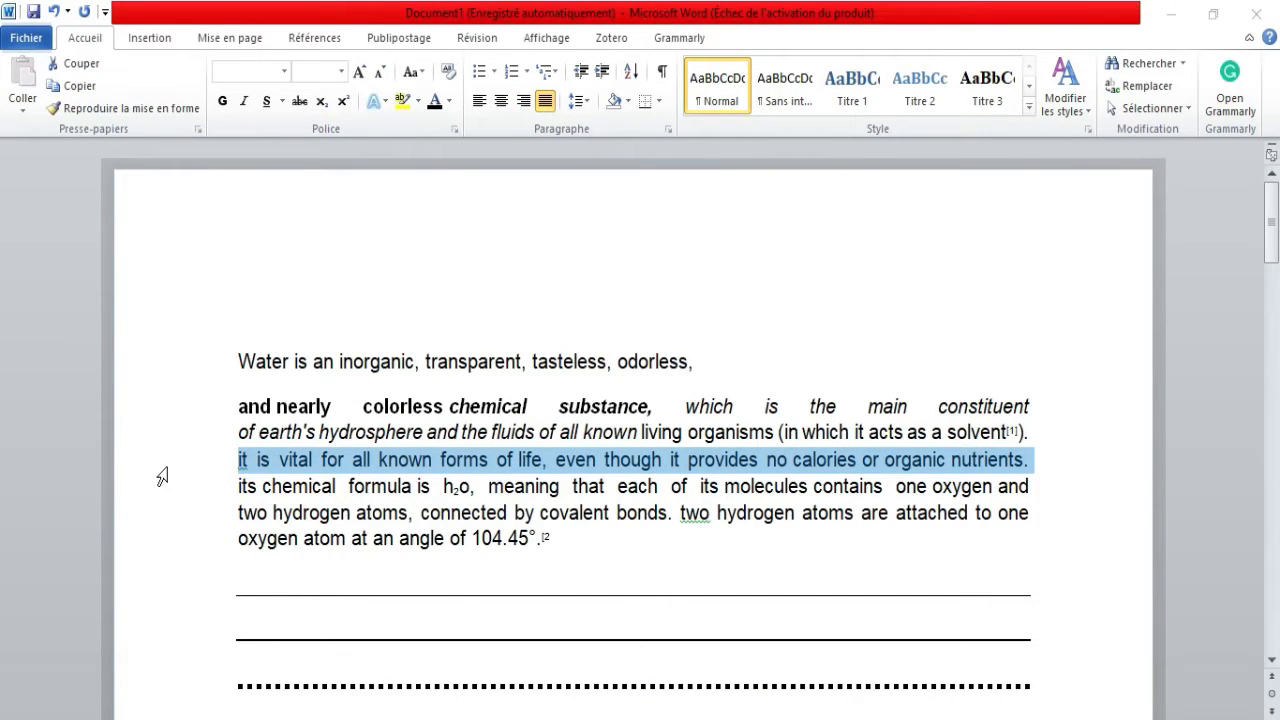
{"action": "left_click", "coordinate": [281, 460]}
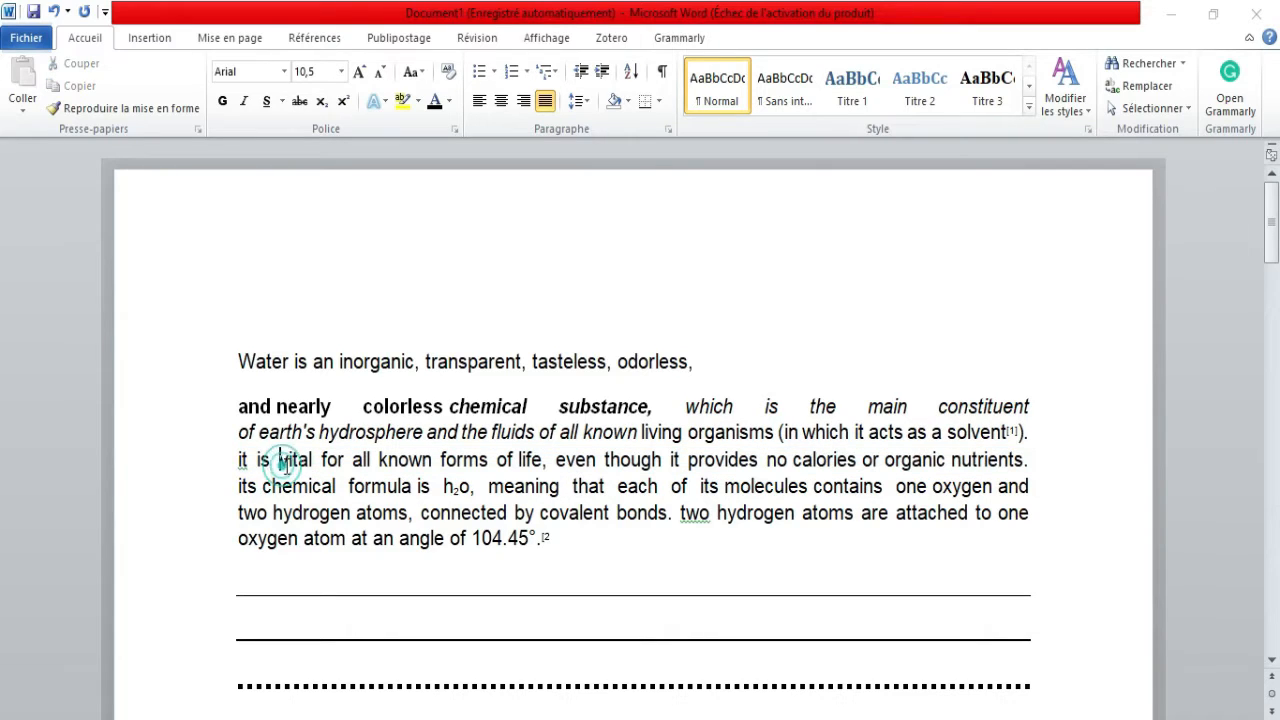
{"action": "left_click", "coordinate": [203, 466]}
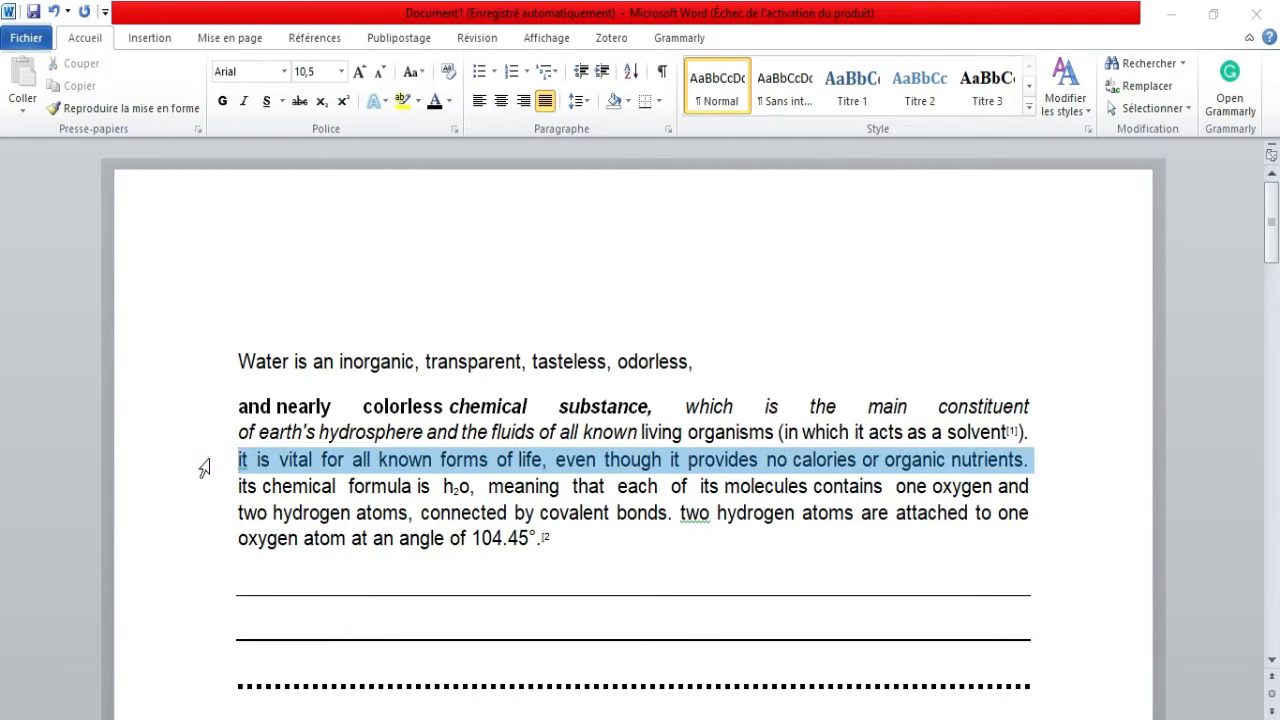
{"action": "key", "text": "ctrl+i"}
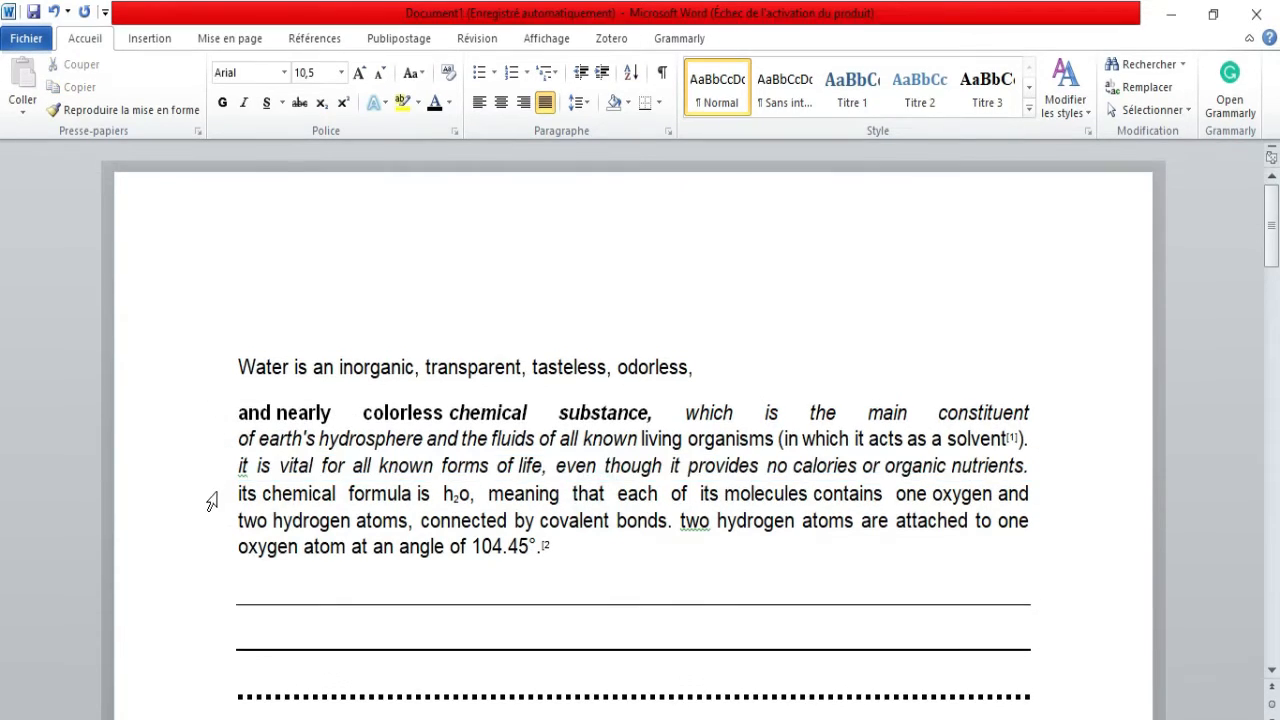
Format the line beginning 'its chemical formula is' as italic, toggling bold and underline on and off.
{"action": "left_click", "coordinate": [207, 490]}
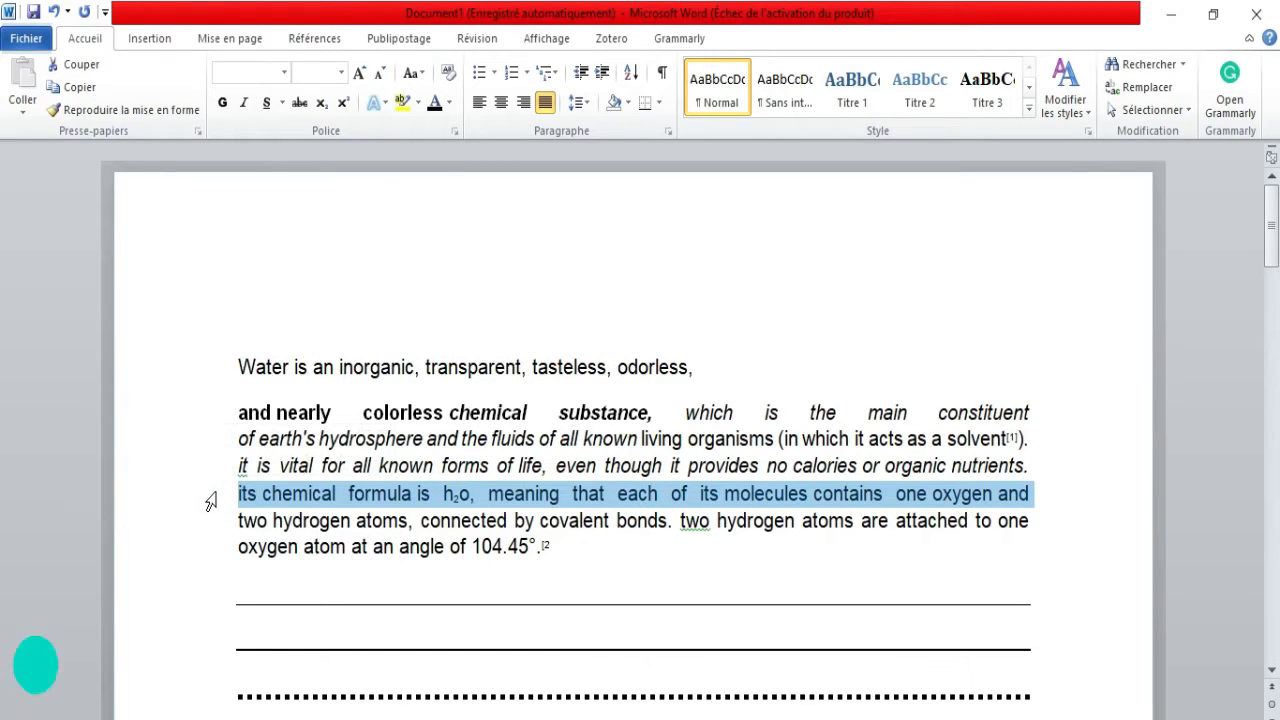
{"action": "key", "text": "ctrl+shift+b"}
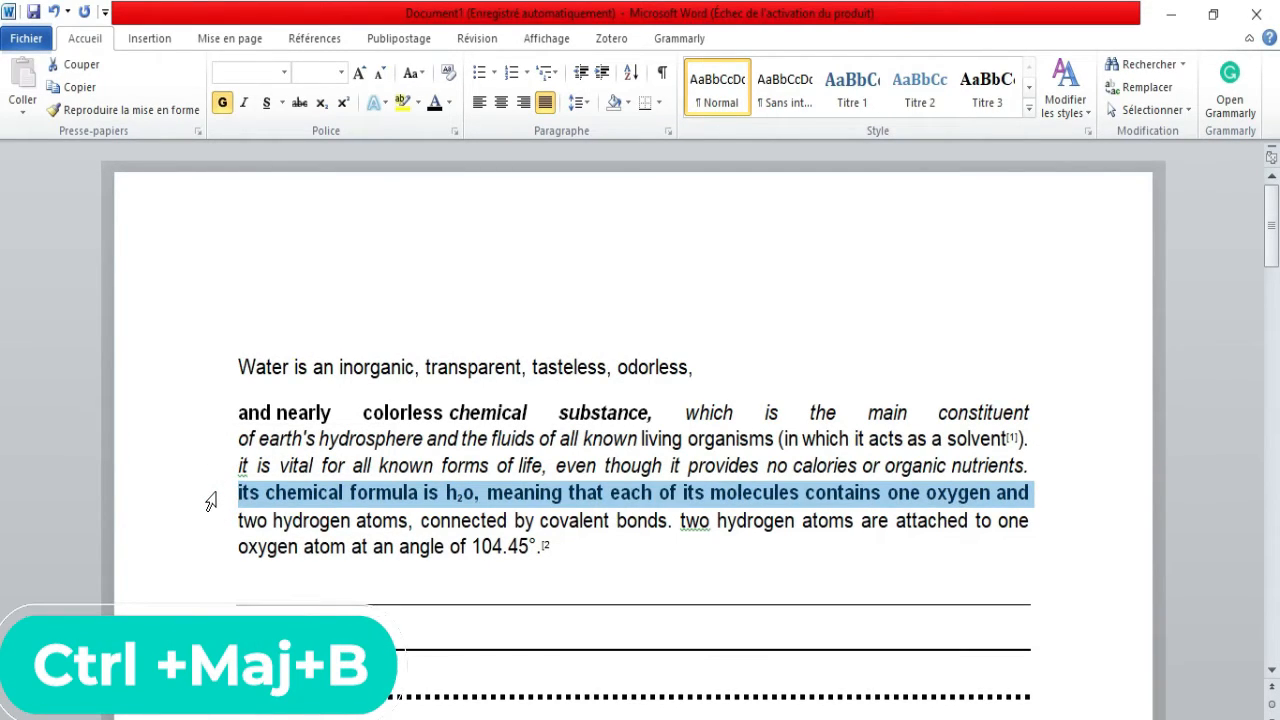
{"action": "key", "text": "ctrl+shift+b"}
{"action": "key", "text": "ctrl+i"}
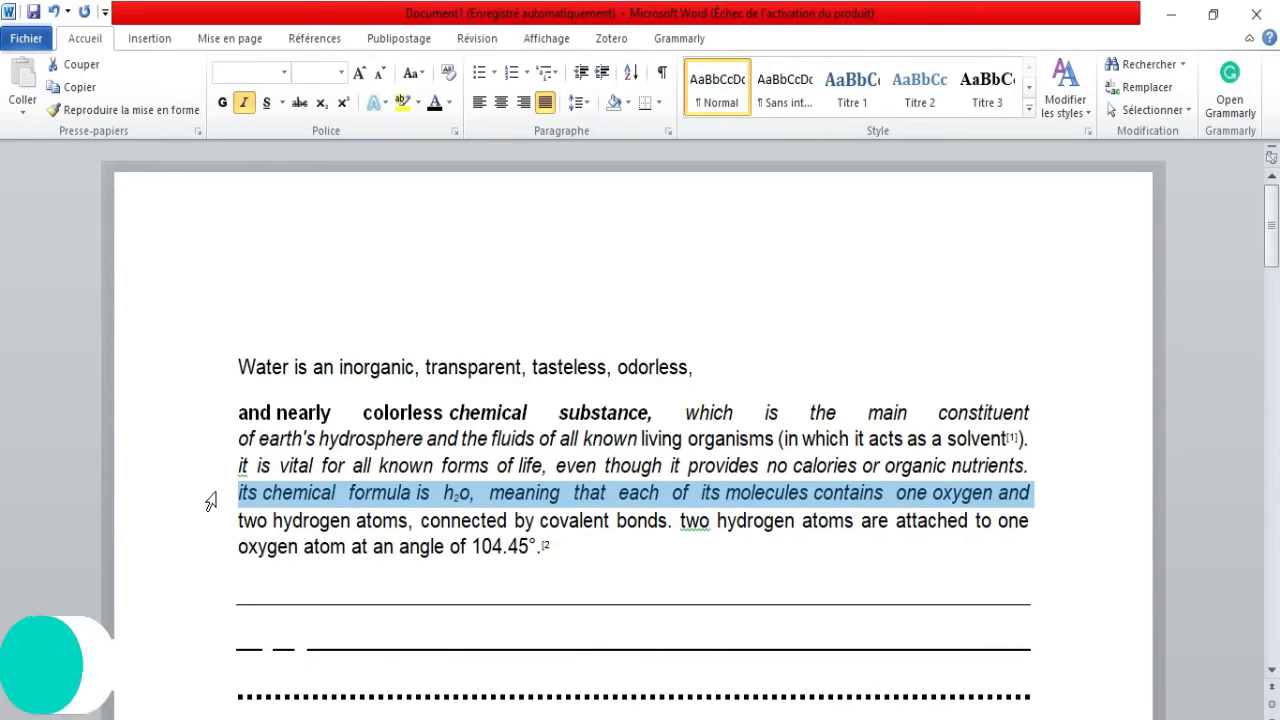
{"action": "key", "text": "ctrl+u"}
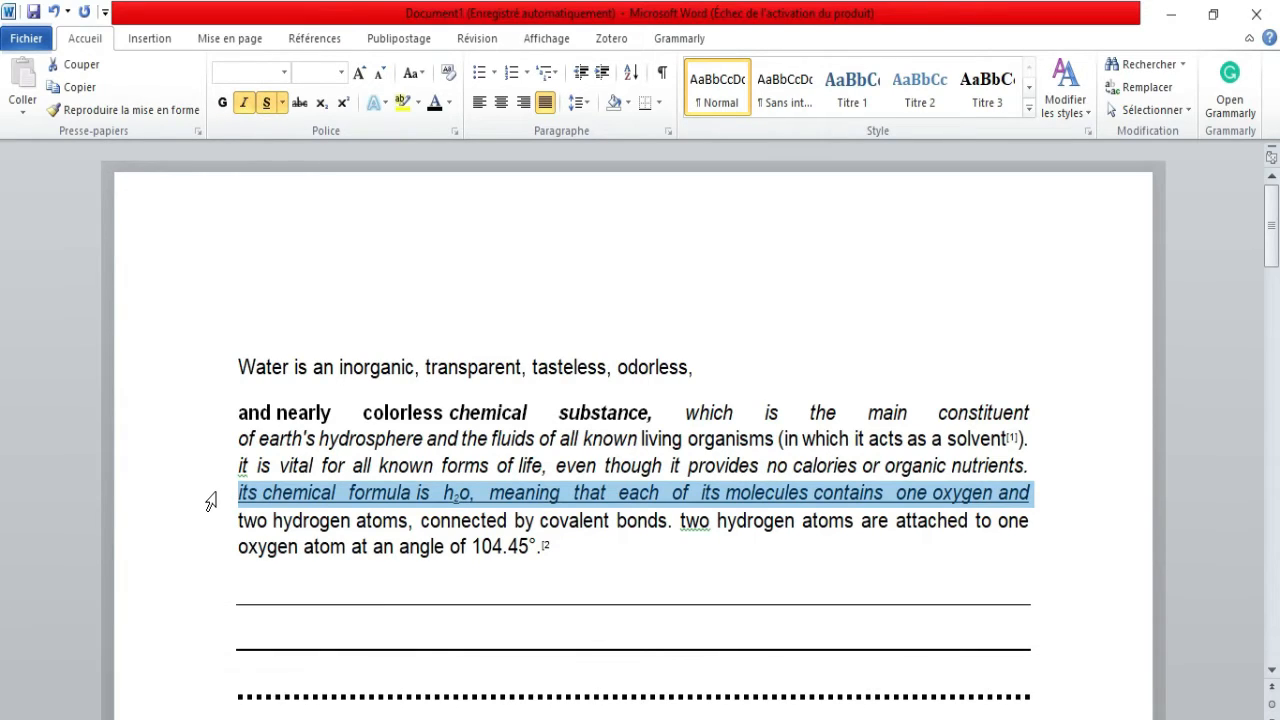
{"action": "key", "text": "ctrl+u"}
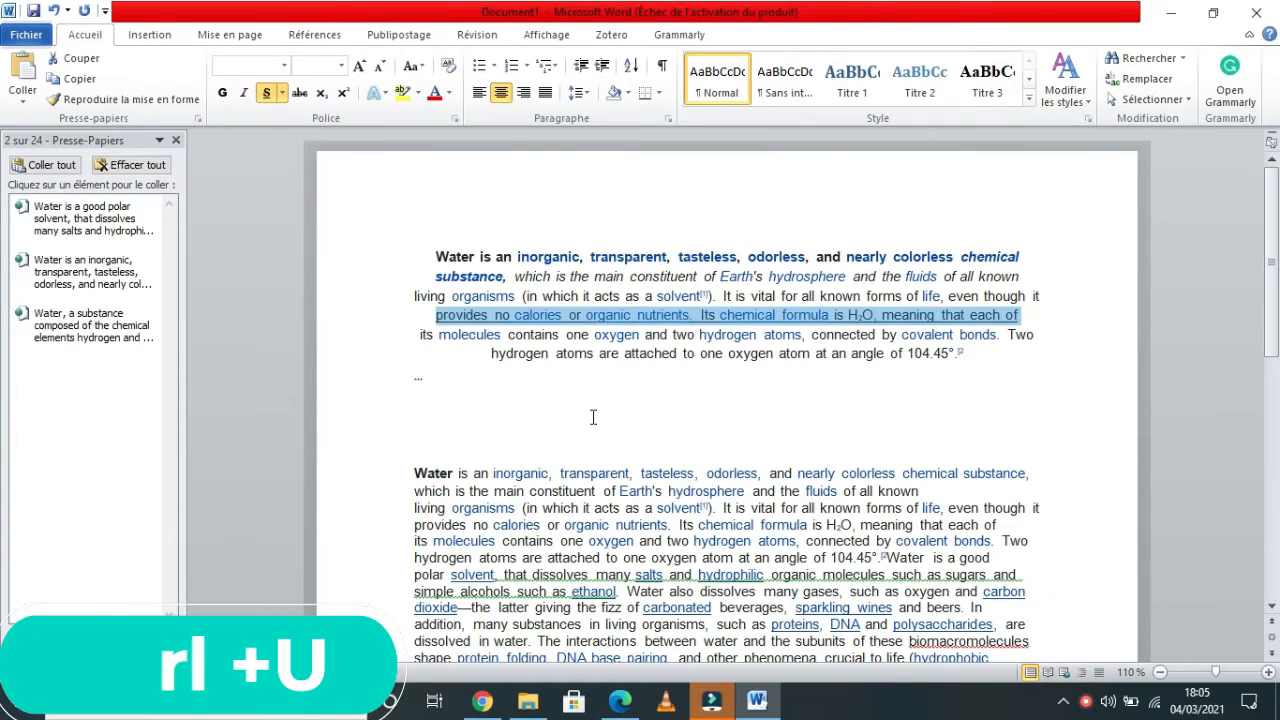
Add two empty lines after the text ending 'such as blood and'.
{"action": "scroll", "coordinate": [500, 520], "scroll_direction": "down", "scroll_amount": 15}
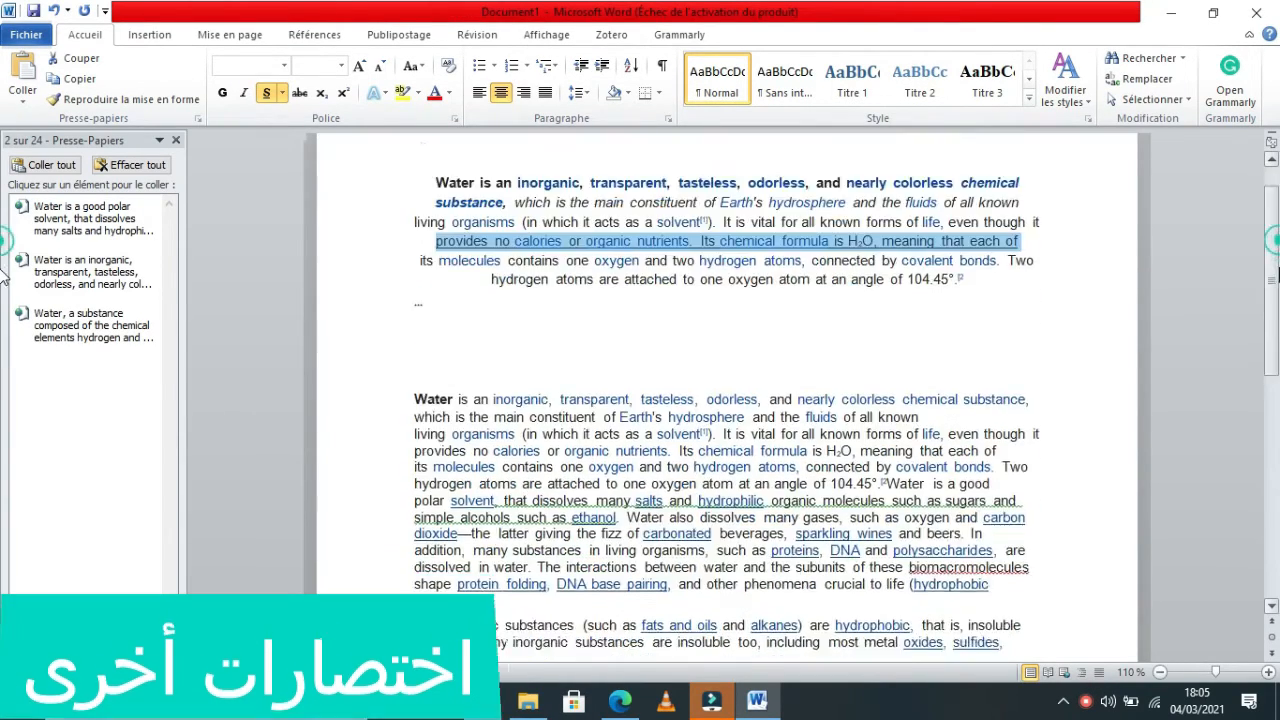
{"action": "left_click", "coordinate": [443, 523]}
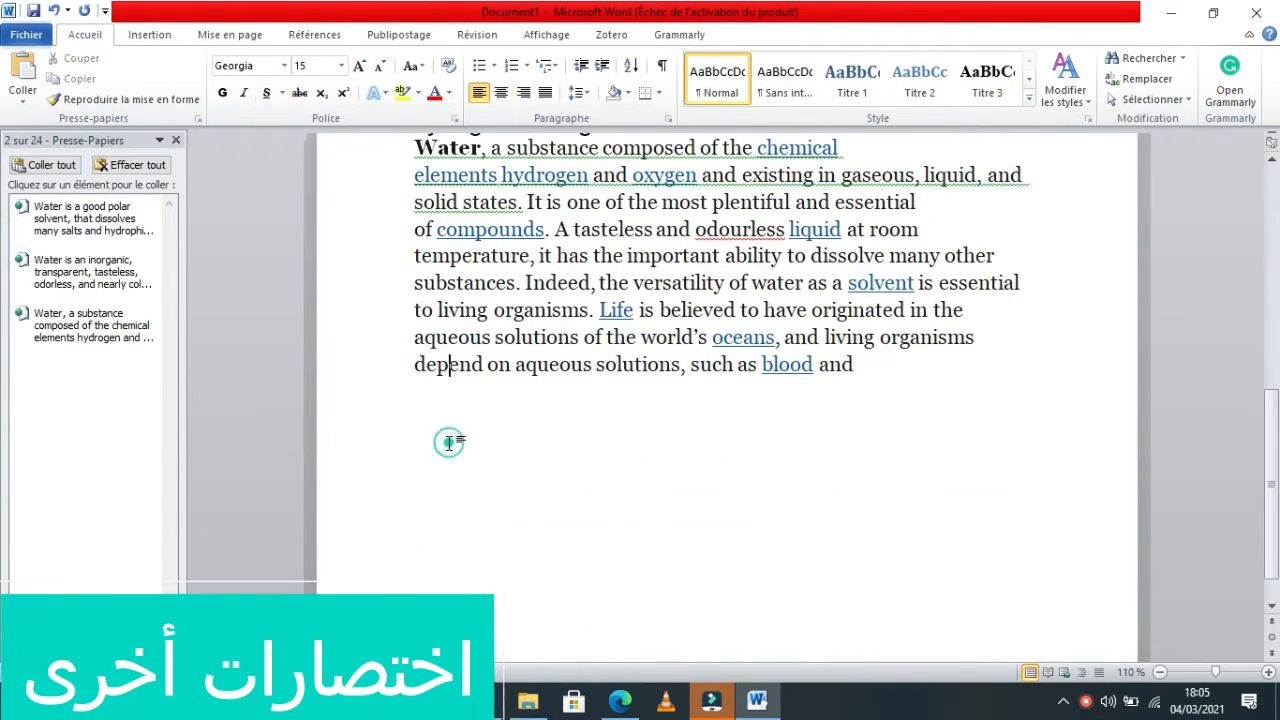
{"action": "left_click", "coordinate": [874, 364]}
{"action": "key", "text": "Return"}
{"action": "key", "text": "Return"}
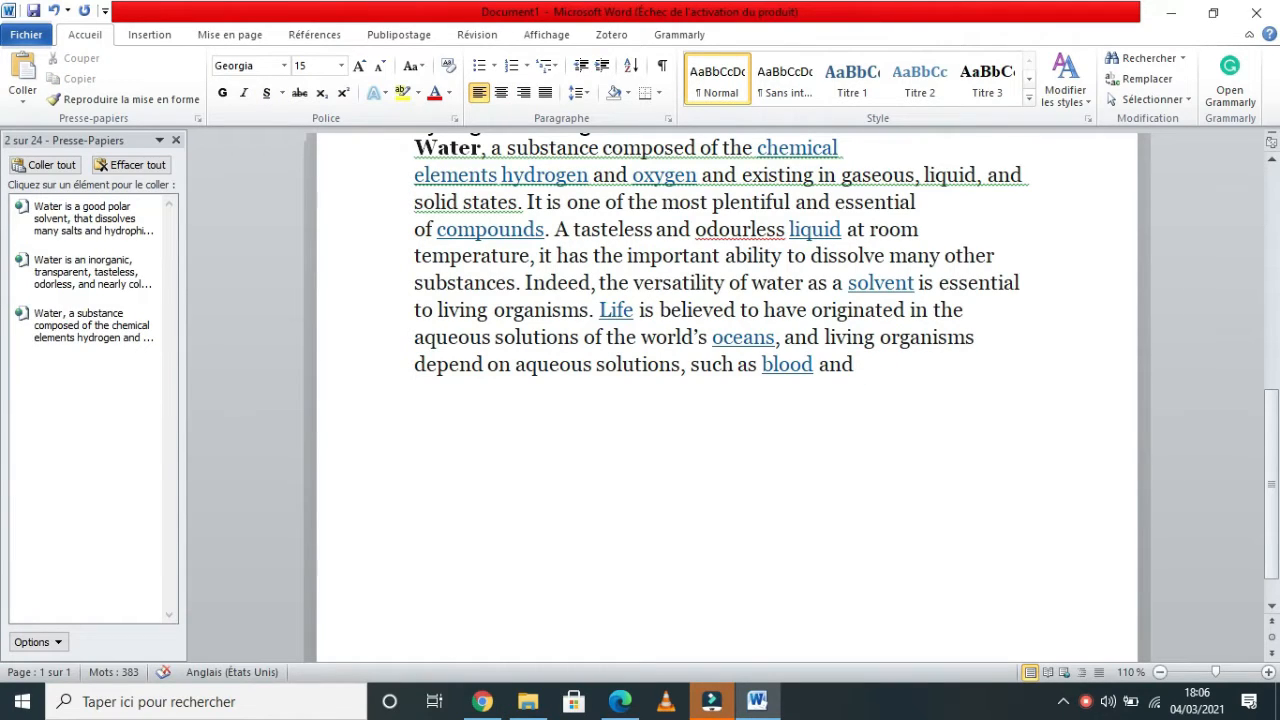
Insert the © and ® symbols on two separate lines below the text ending 'such as blood and'.
{"action": "type", "text": "(c)"}
{"action": "key", "text": "Return"}
{"action": "type", "text": "(R)"}
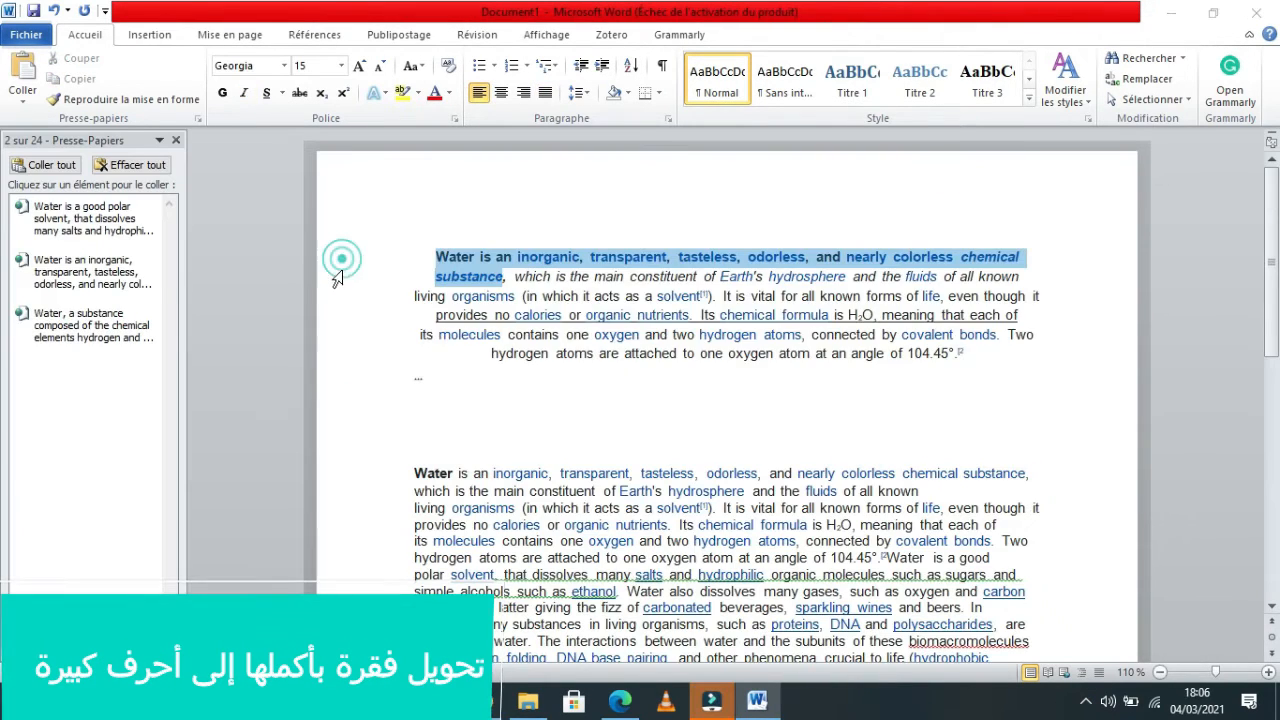
Select the first paragraph and change its case to uppercase, then to lowercase.
{"action": "left_click_drag", "start_coordinate": [337, 263], "coordinate": [336, 372]}
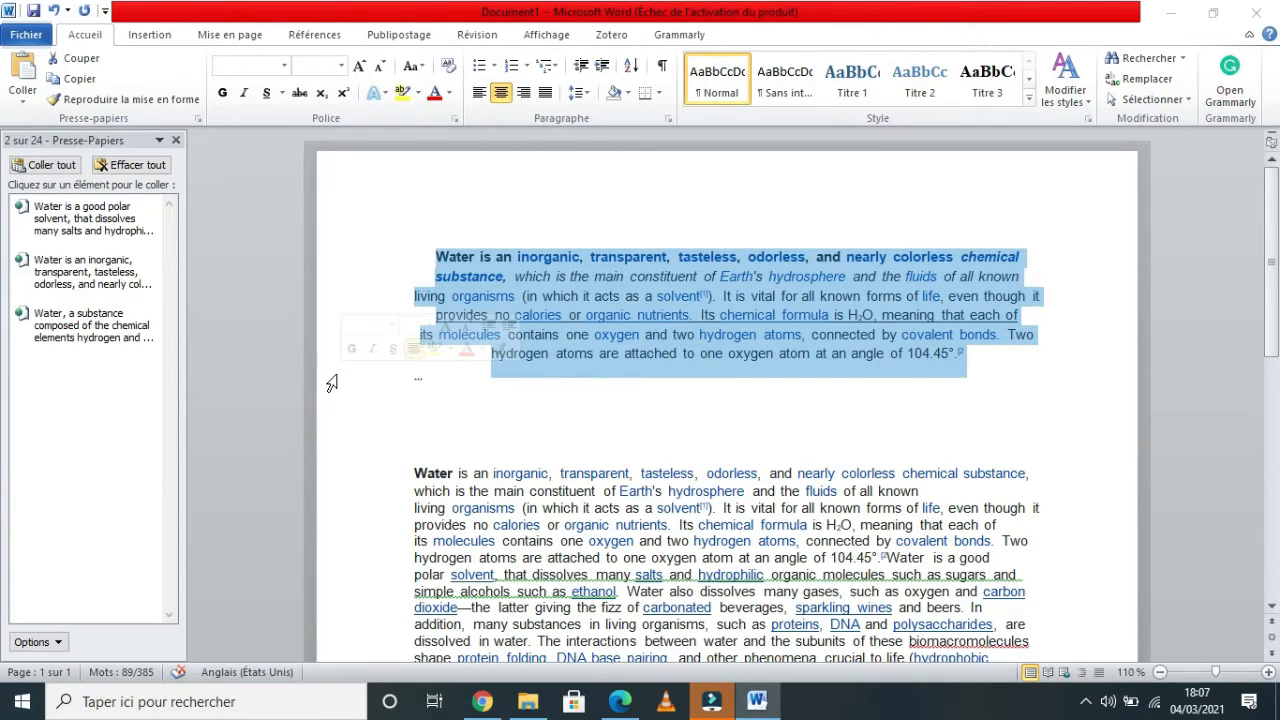
{"action": "key", "text": "shift+F3"}
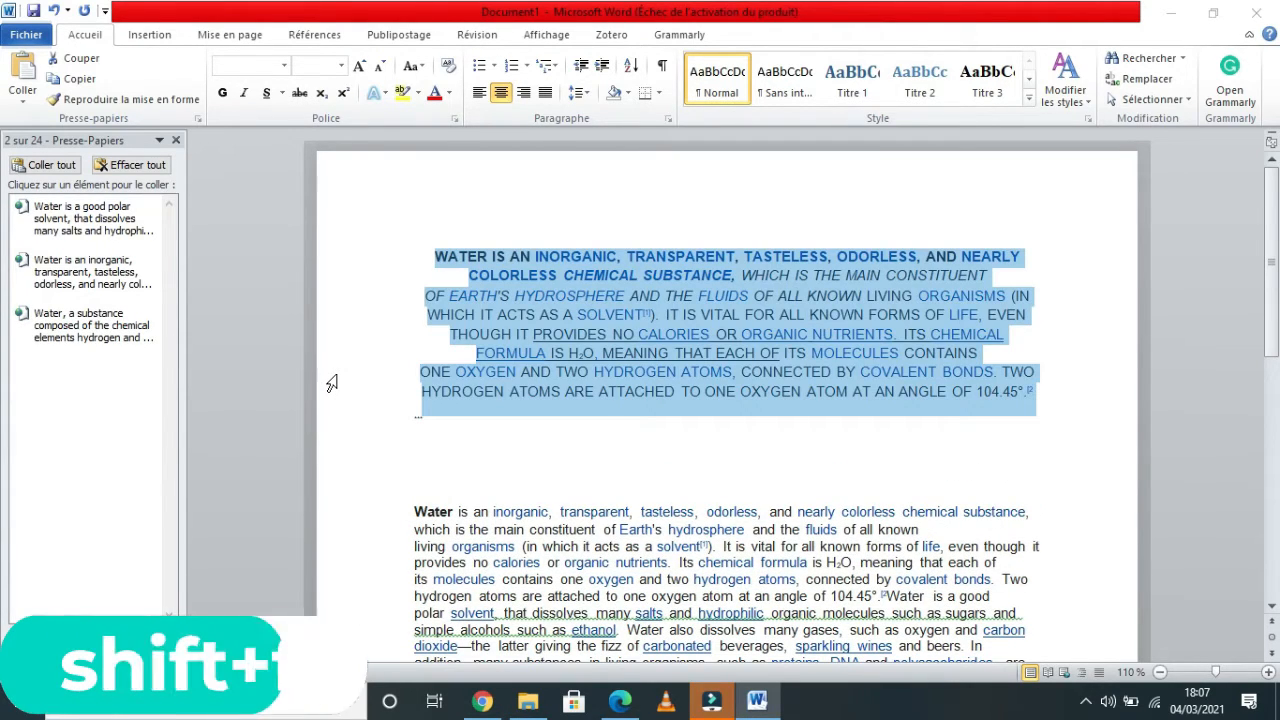
{"action": "key", "text": "shift+F3"}
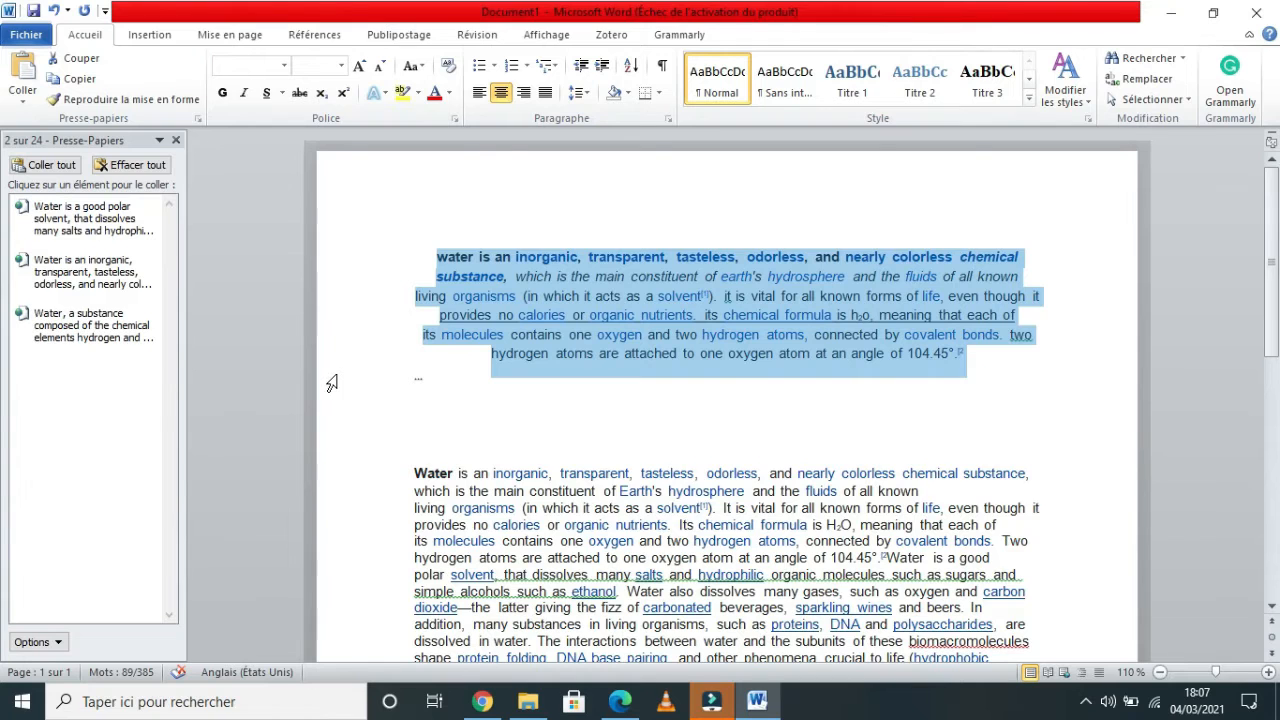
Color the word 'water' at the start of the first paragraph red and underline it.
{"action": "left_click", "coordinate": [397, 292]}
{"action": "left_click_drag", "start_coordinate": [353, 257], "coordinate": [352, 346]}
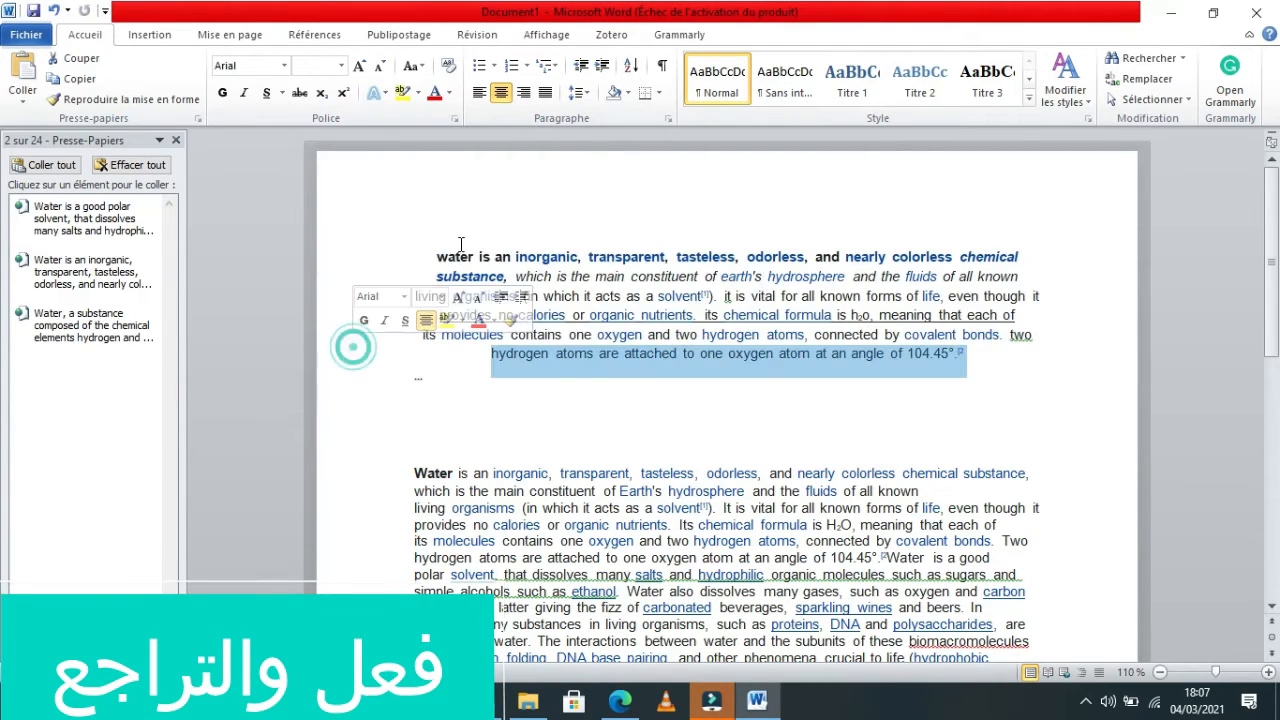
{"action": "left_click", "coordinate": [440, 257]}
{"action": "left_click_drag", "start_coordinate": [449, 262], "coordinate": [478, 258]}
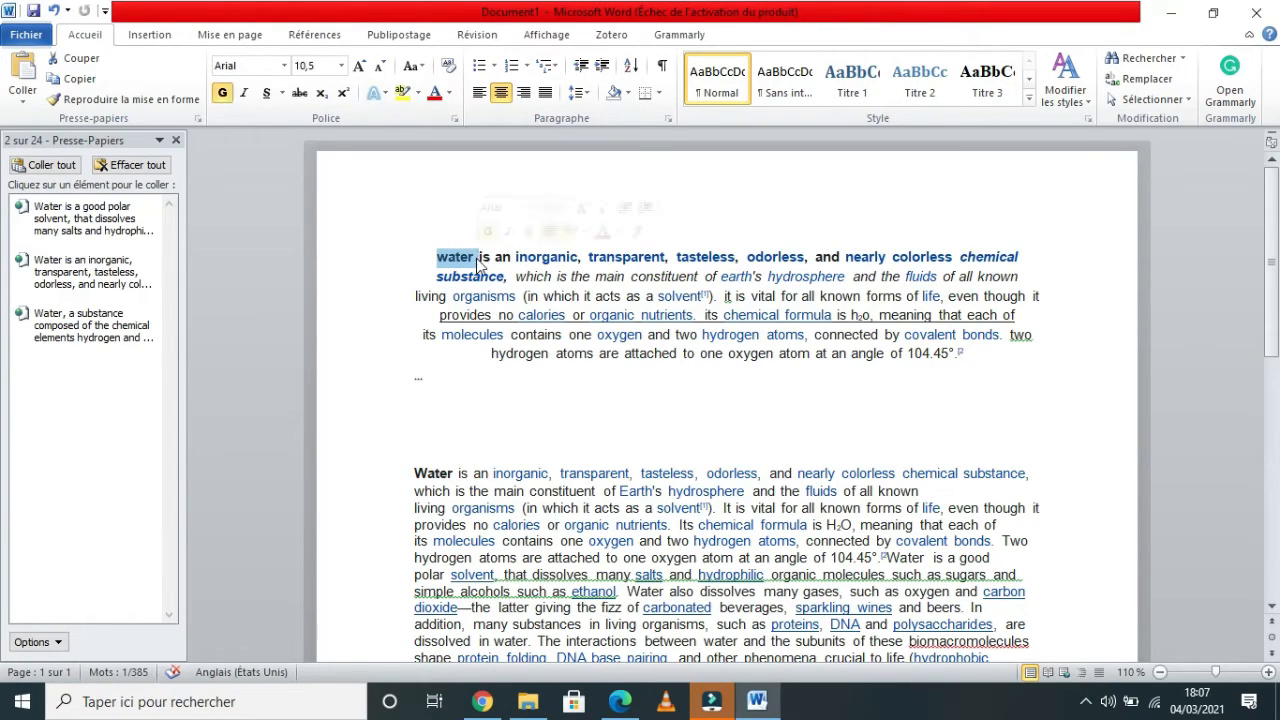
{"action": "left_click", "coordinate": [451, 93]}
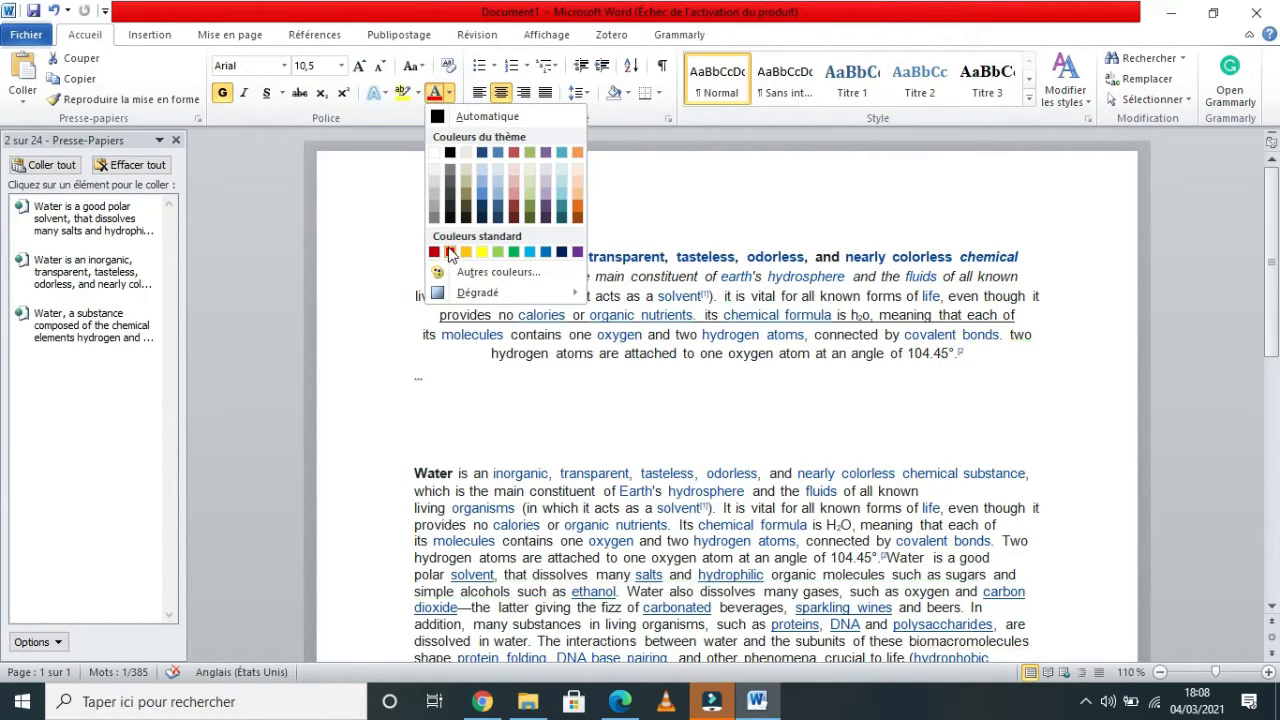
{"action": "left_click", "coordinate": [450, 252]}
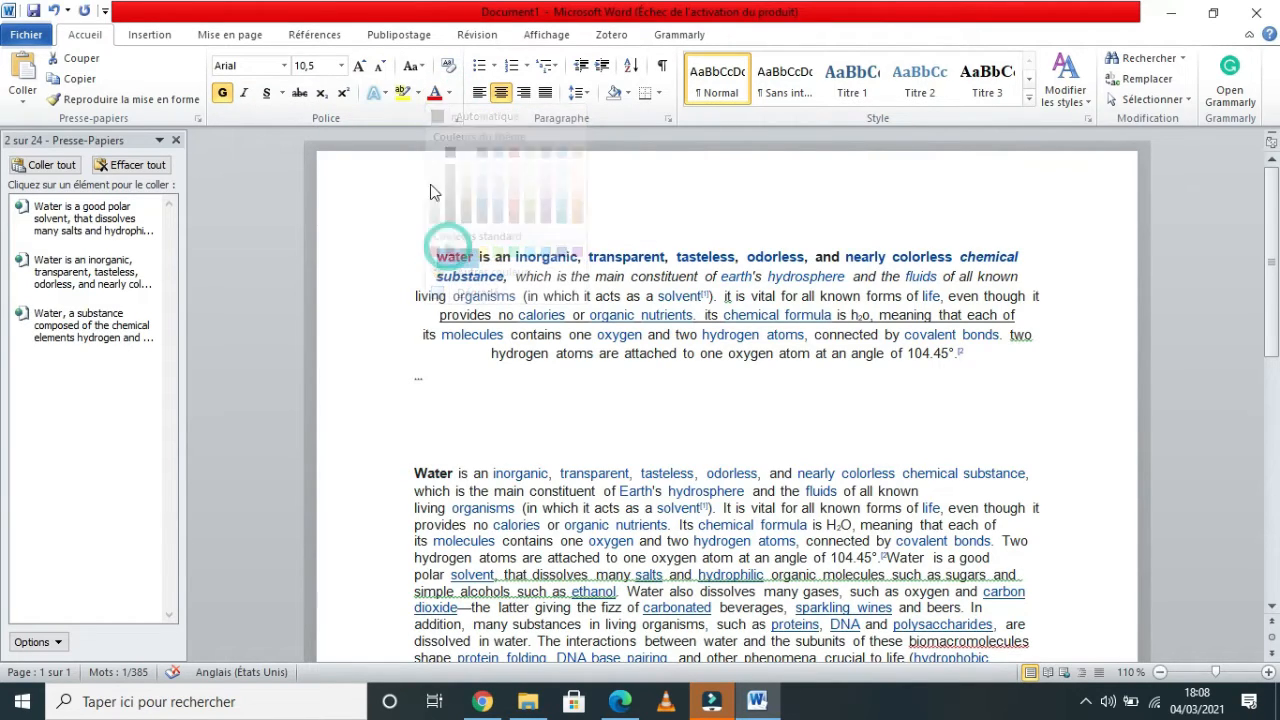
{"action": "left_click", "coordinate": [266, 93]}
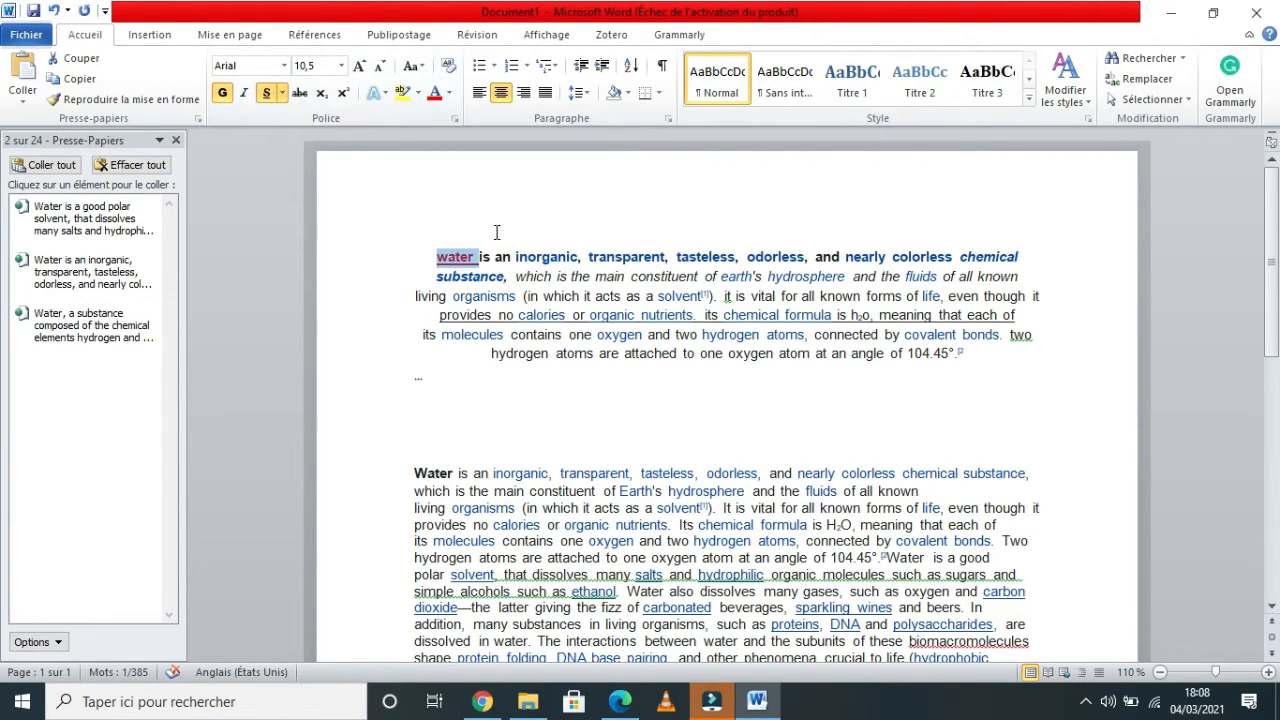
Select the word 'water' again, then undo and redo the last formatting change.
{"action": "left_click", "coordinate": [421, 248]}
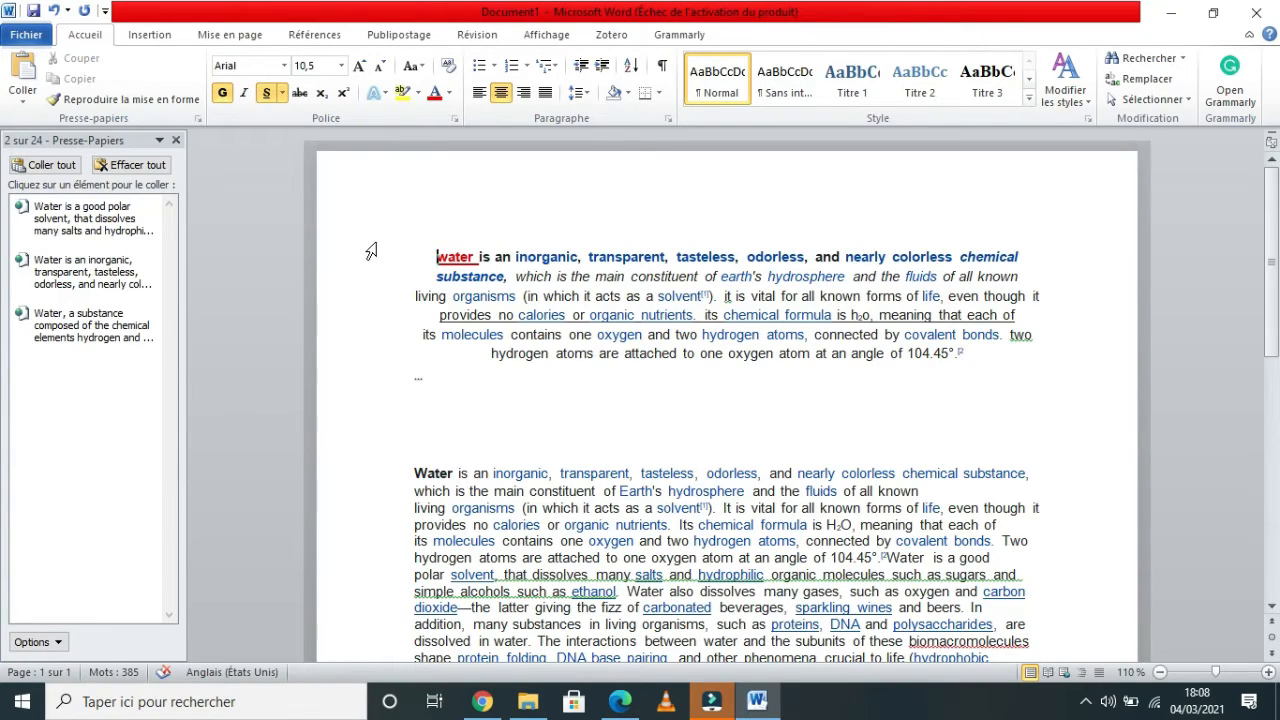
{"action": "key", "text": "ctrl+shift+Right"}
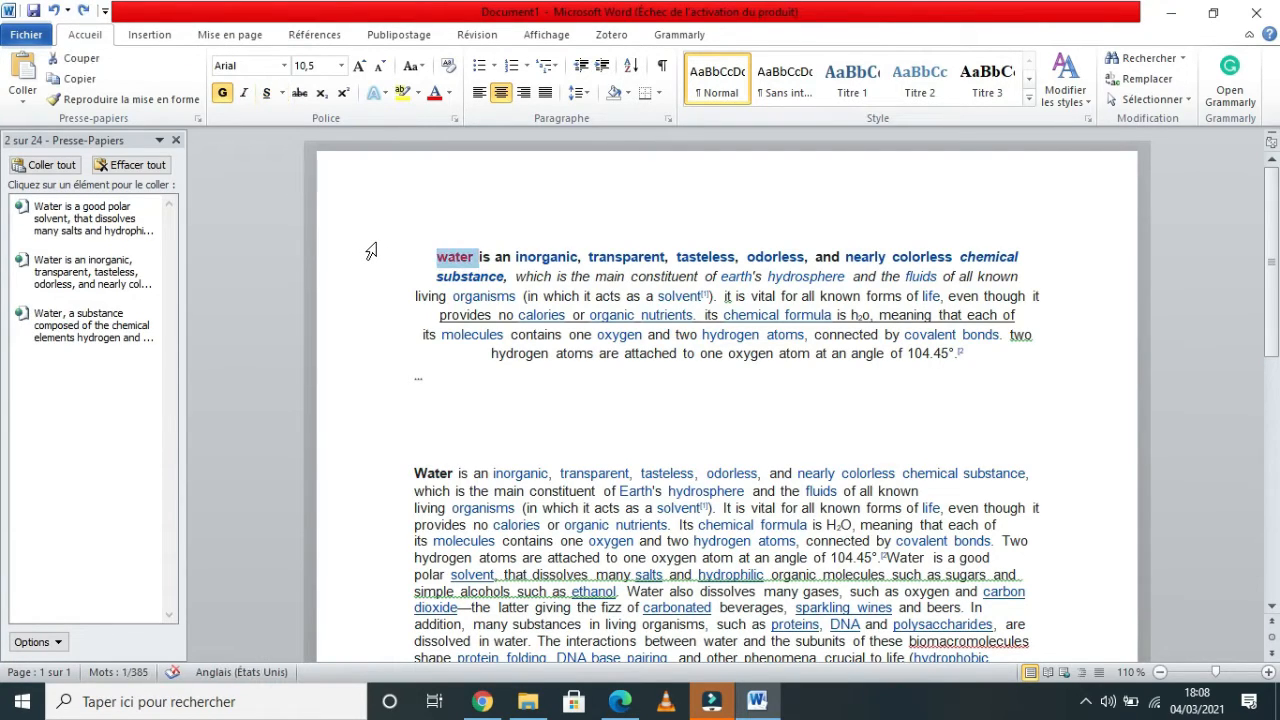
{"action": "key", "text": "ctrl+z"}
{"action": "key", "text": "ctrl+y"}
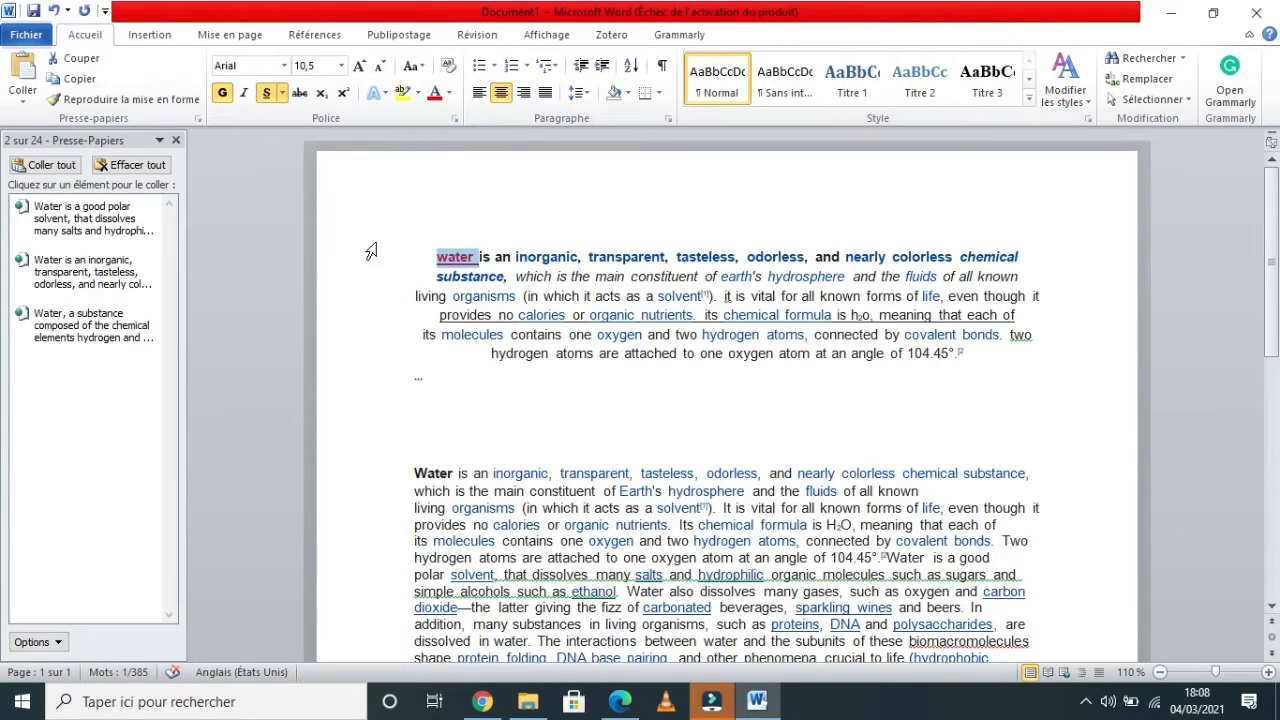
Split the document window into two panes, scroll each pane independently, then remove the split.
{"action": "left_click", "coordinate": [414, 410]}
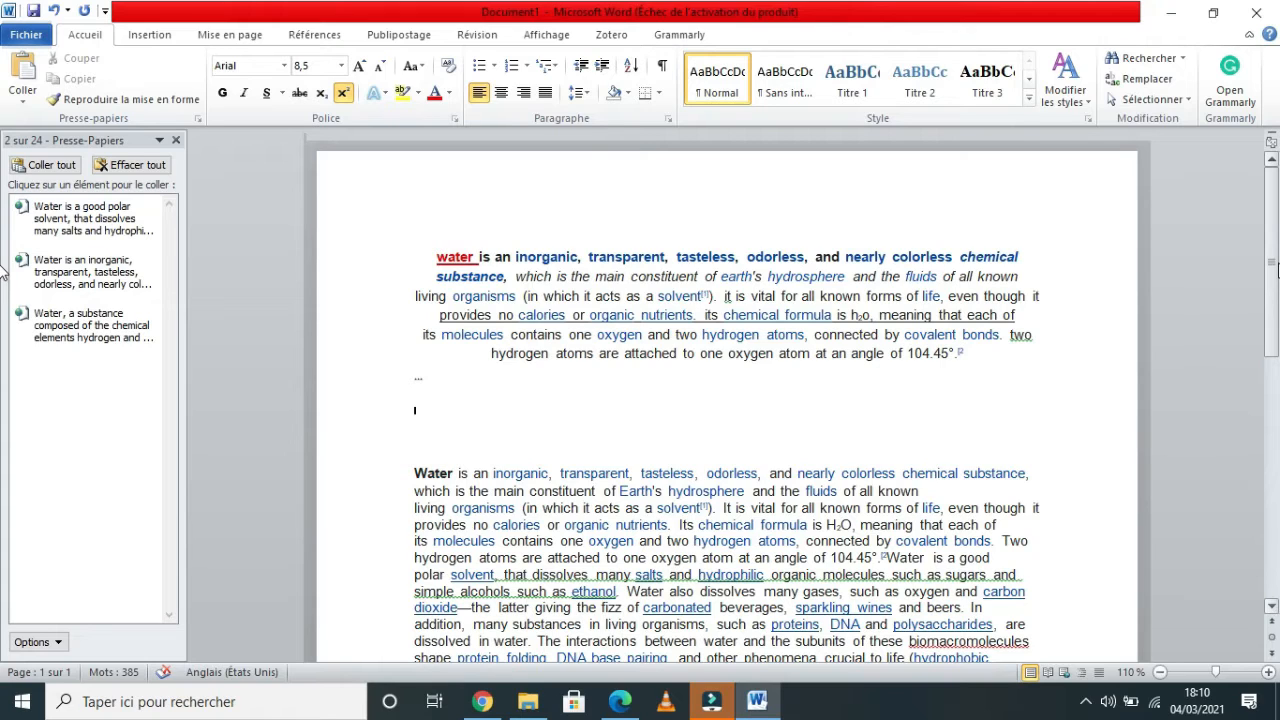
{"action": "scroll", "coordinate": [3, 272], "scroll_direction": "down", "scroll_amount": 1}
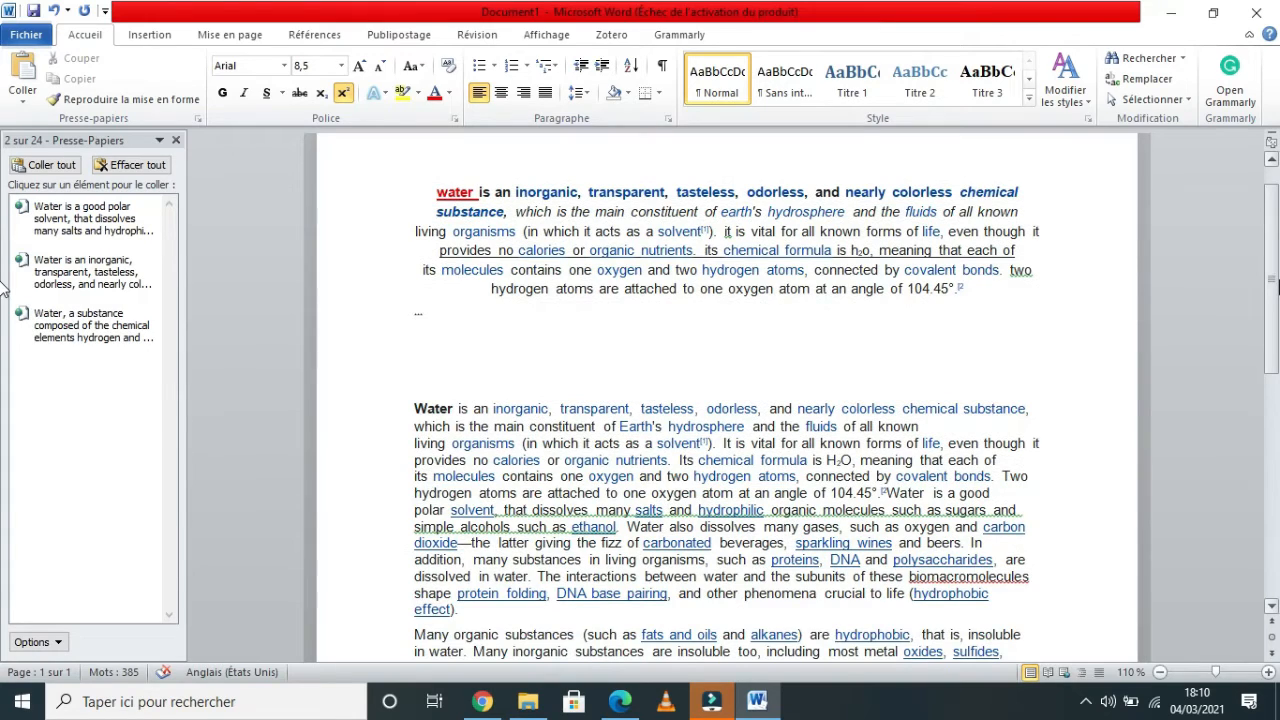
{"action": "scroll", "coordinate": [3, 288], "scroll_direction": "down", "scroll_amount": 1}
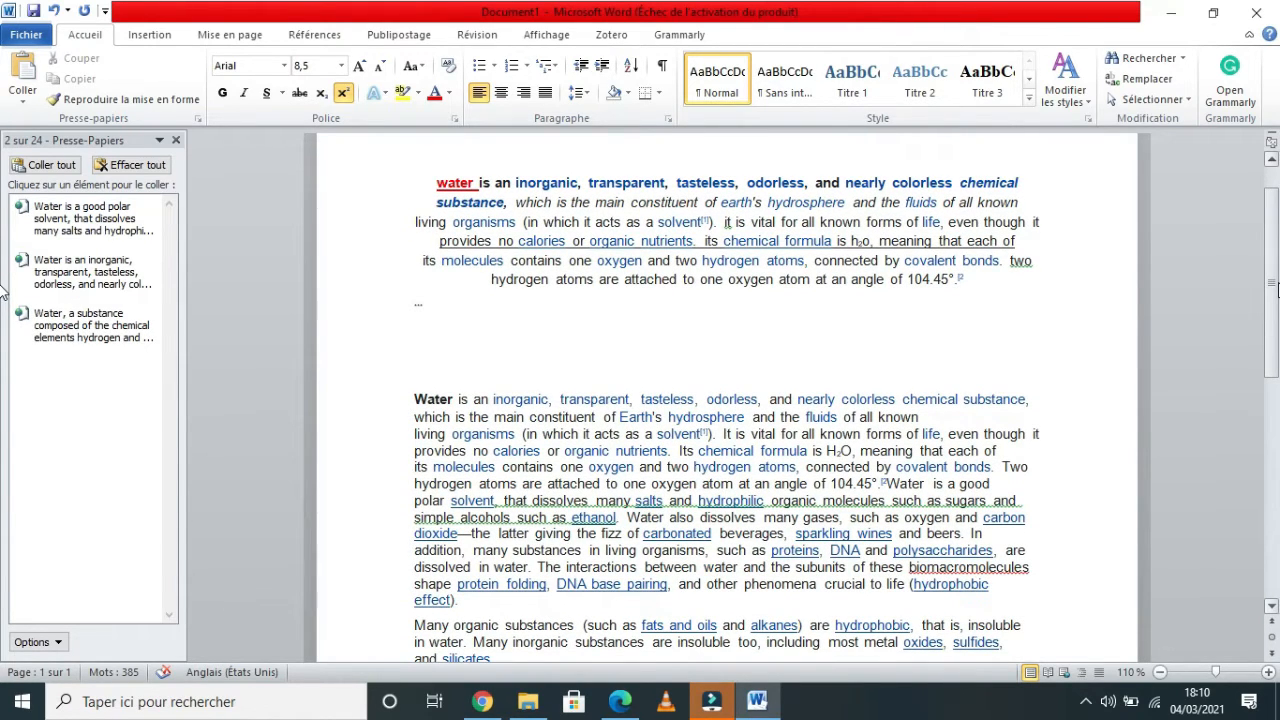
{"action": "key", "text": "ctrl+alt+s"}
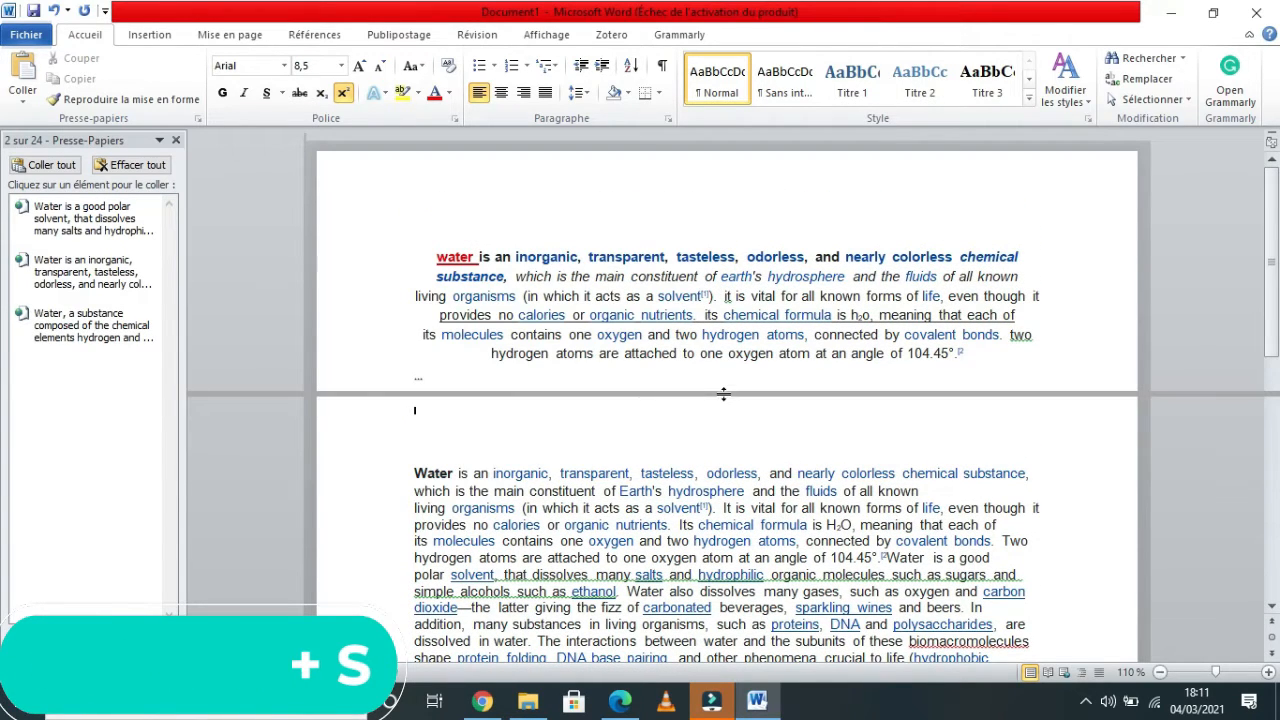
{"action": "left_click", "coordinate": [945, 439]}
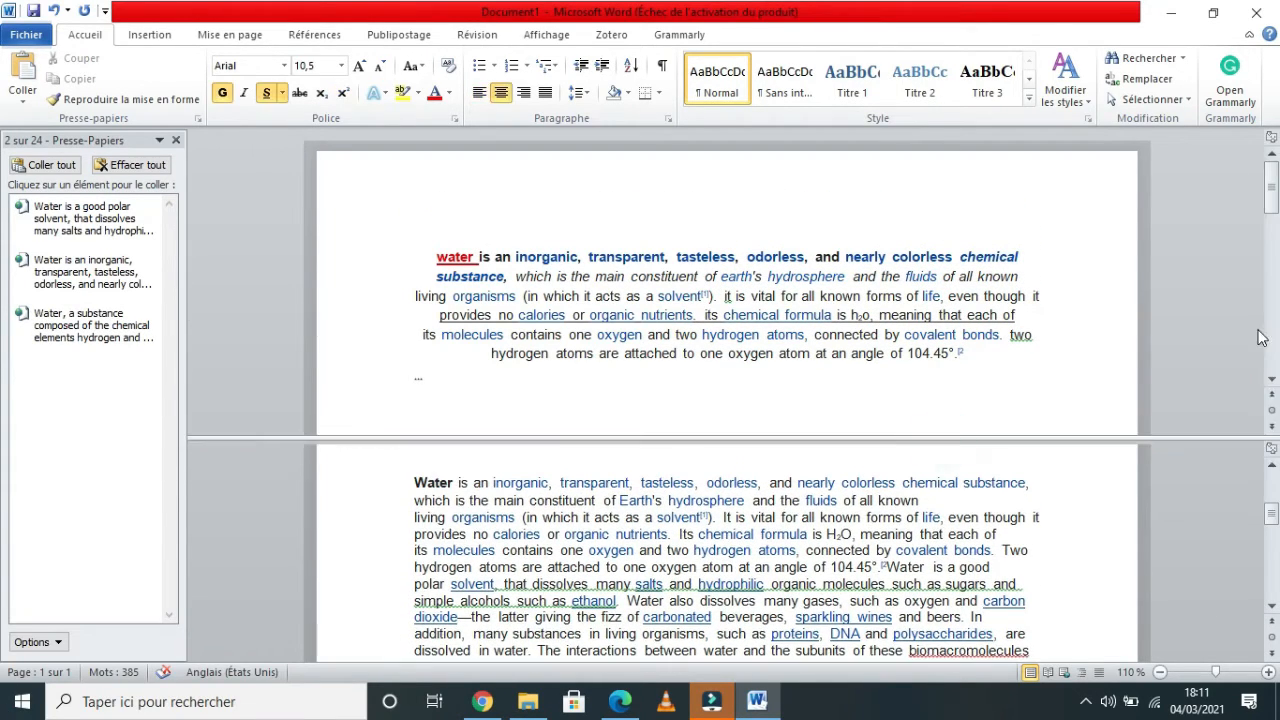
{"action": "mouse_move", "coordinate": [1278, 253]}
{"action": "left_mouse_down"}
{"action": "mouse_move", "coordinate": [1278, 302]}
{"action": "mouse_move", "coordinate": [1278, 194]}
{"action": "mouse_move", "coordinate": [1273, 255]}
{"action": "left_mouse_up"}
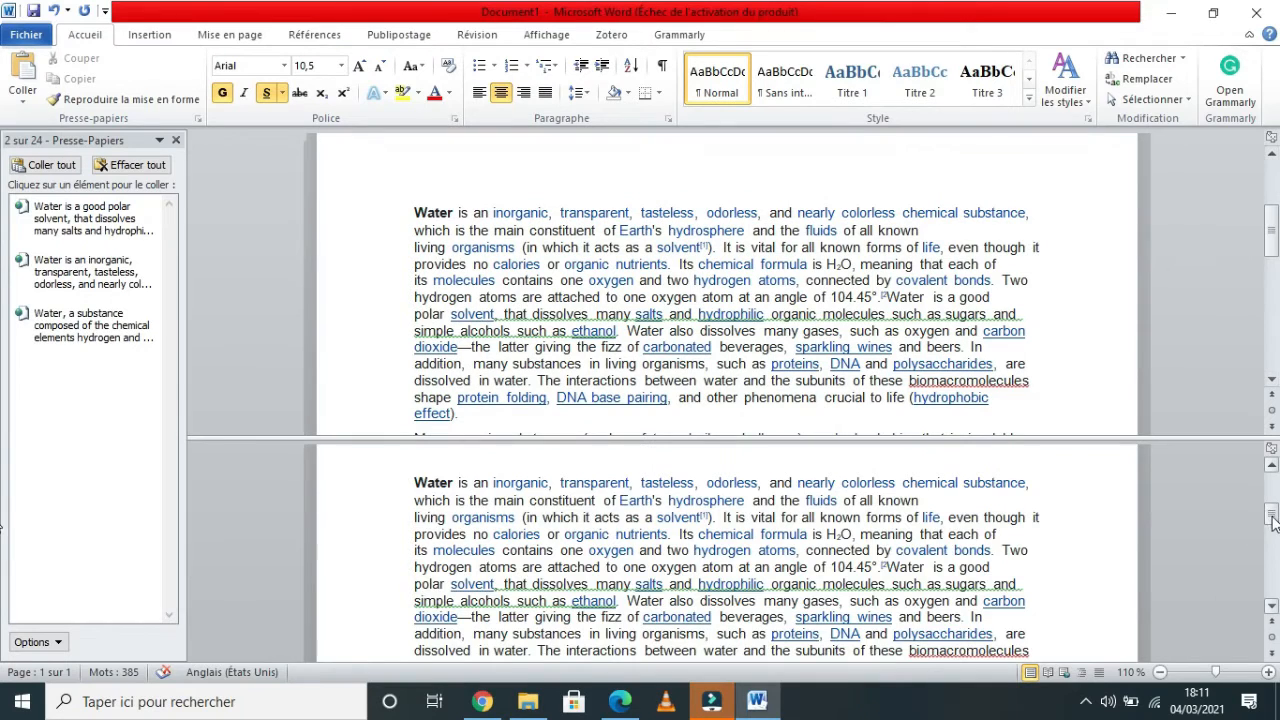
{"action": "left_click_drag", "start_coordinate": [1269, 516], "coordinate": [1274, 580]}
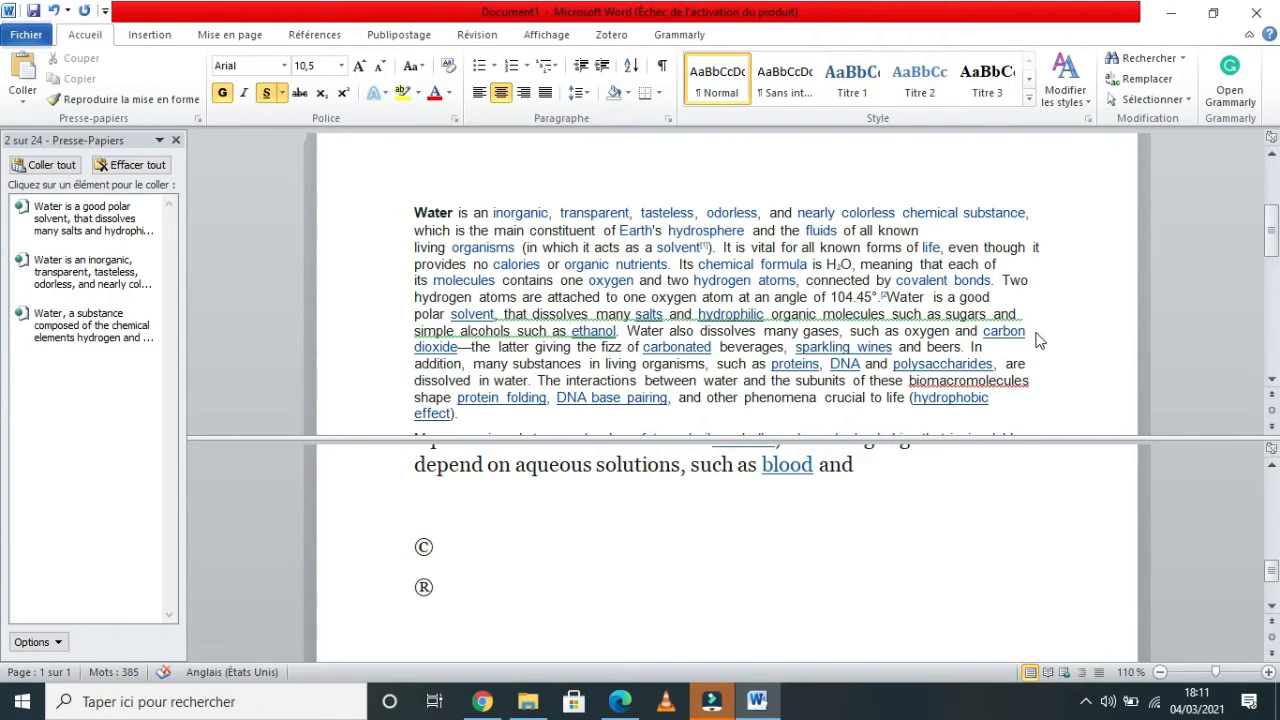
{"action": "key", "text": "ctrl+alt+s"}
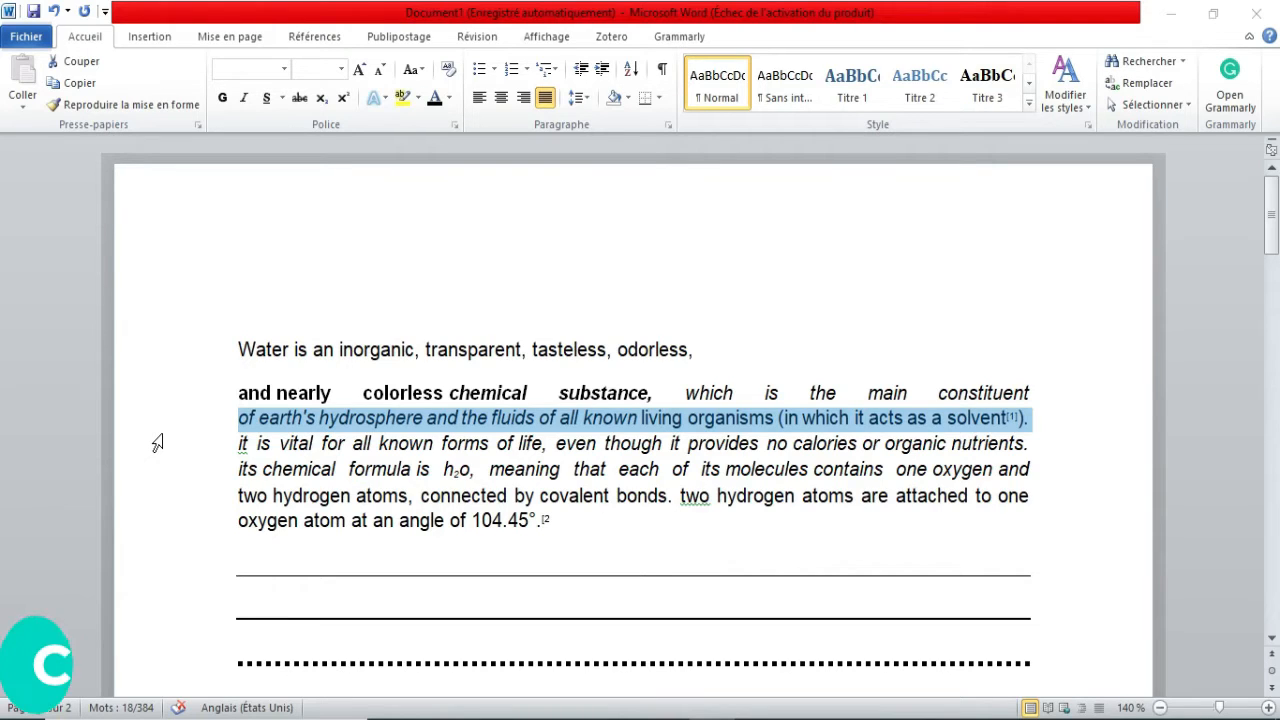
Apply word-only underline to the selected line beginning 'of earth's hydrosphere'.
{"action": "key", "text": "ctrl+shift+w"}
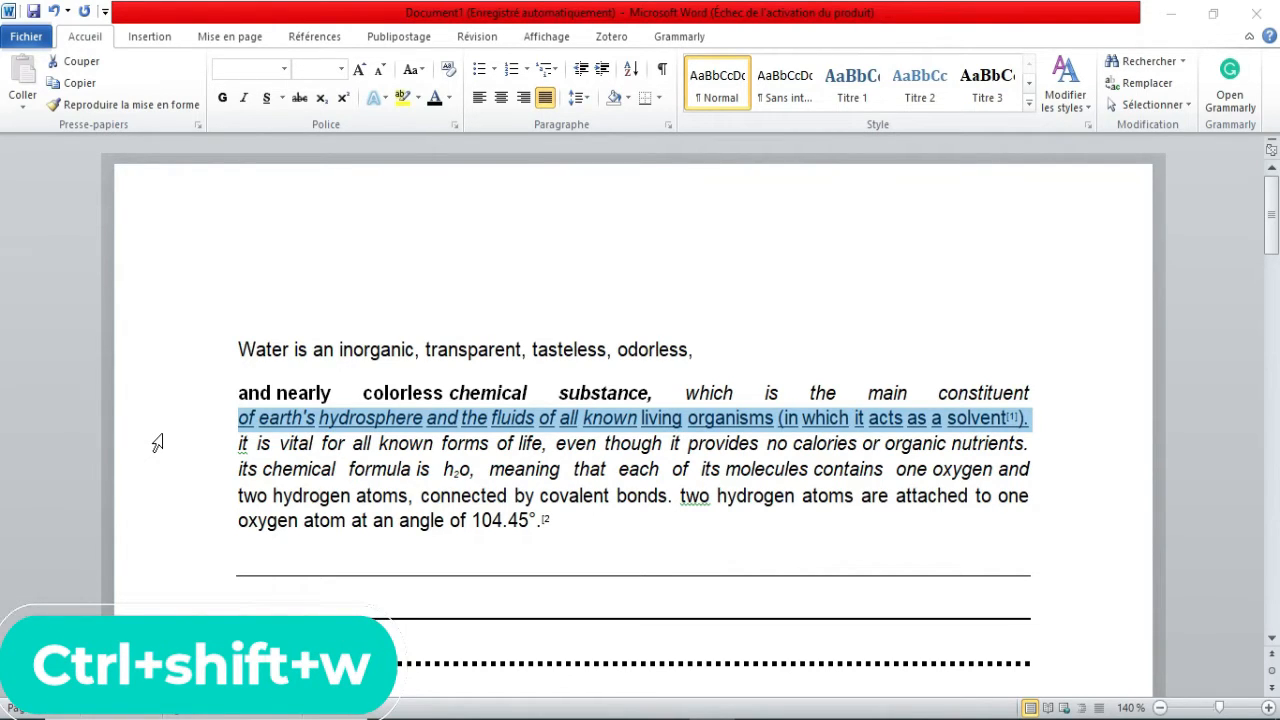
{"action": "left_click", "coordinate": [179, 431]}
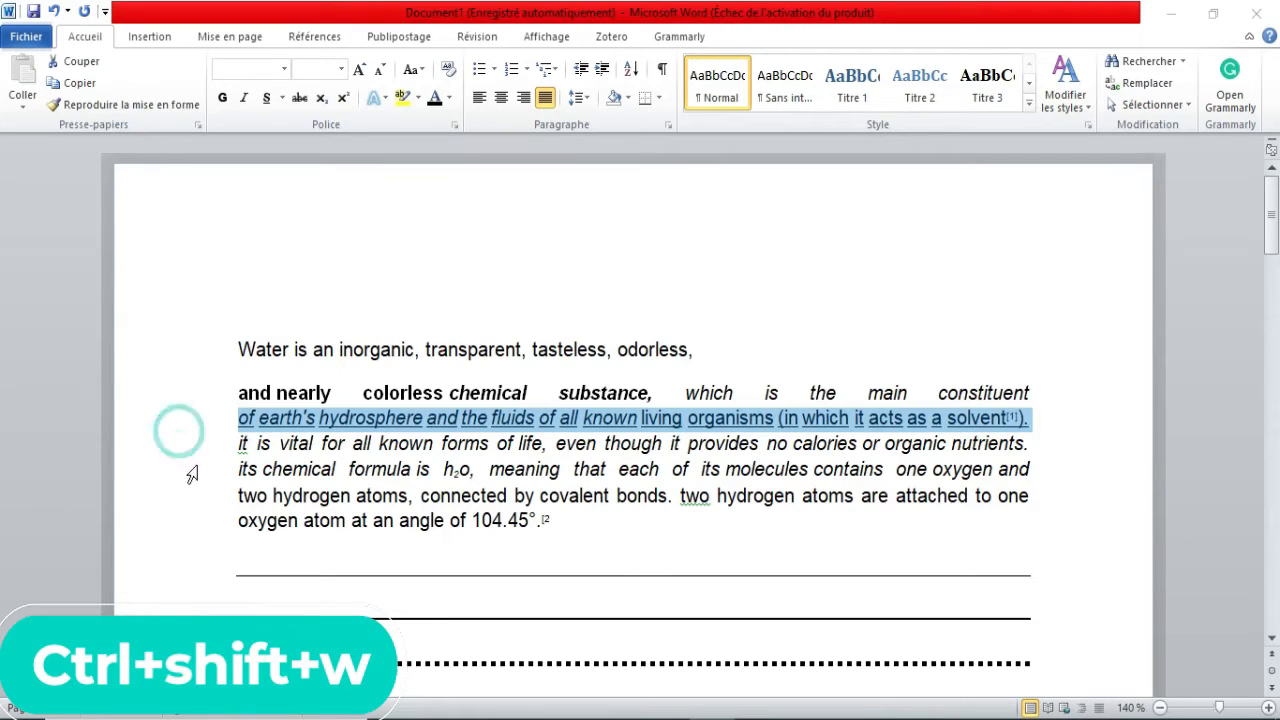
{"action": "left_click", "coordinate": [238, 458]}
{"action": "left_click", "coordinate": [175, 442]}
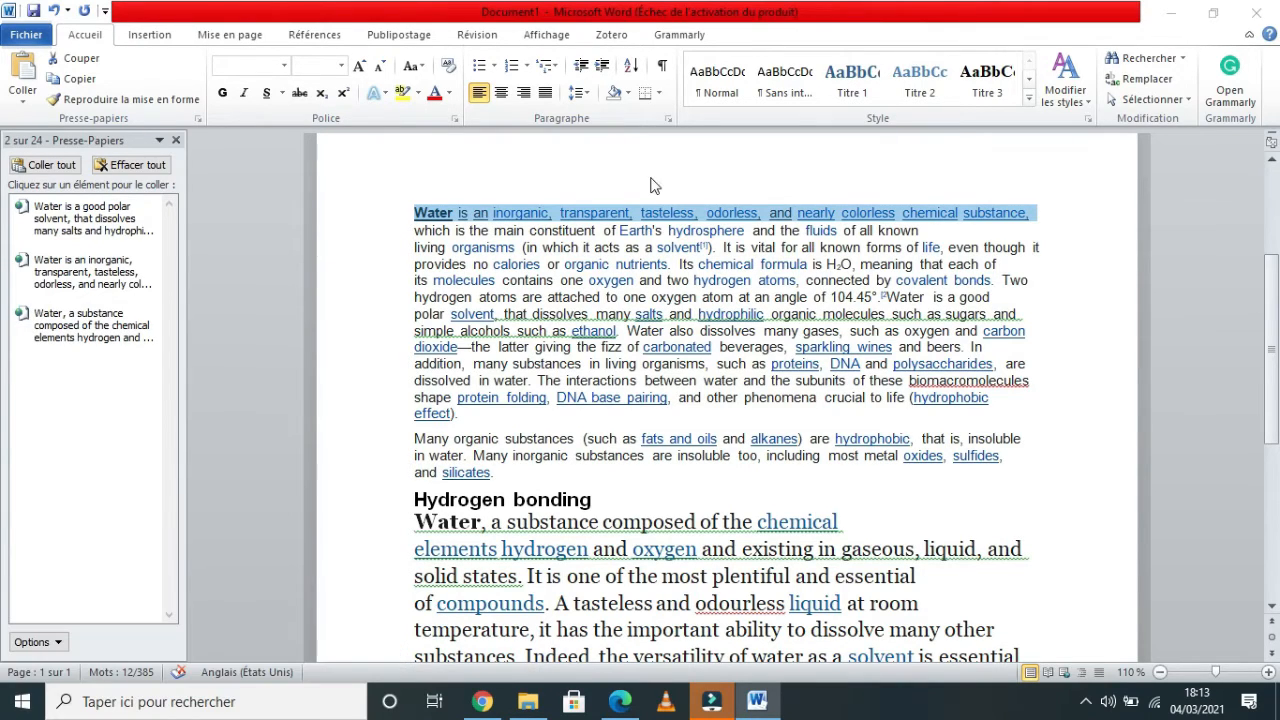
Open Save As for the document with the file name water.
{"action": "key", "text": "ctrl+s"}
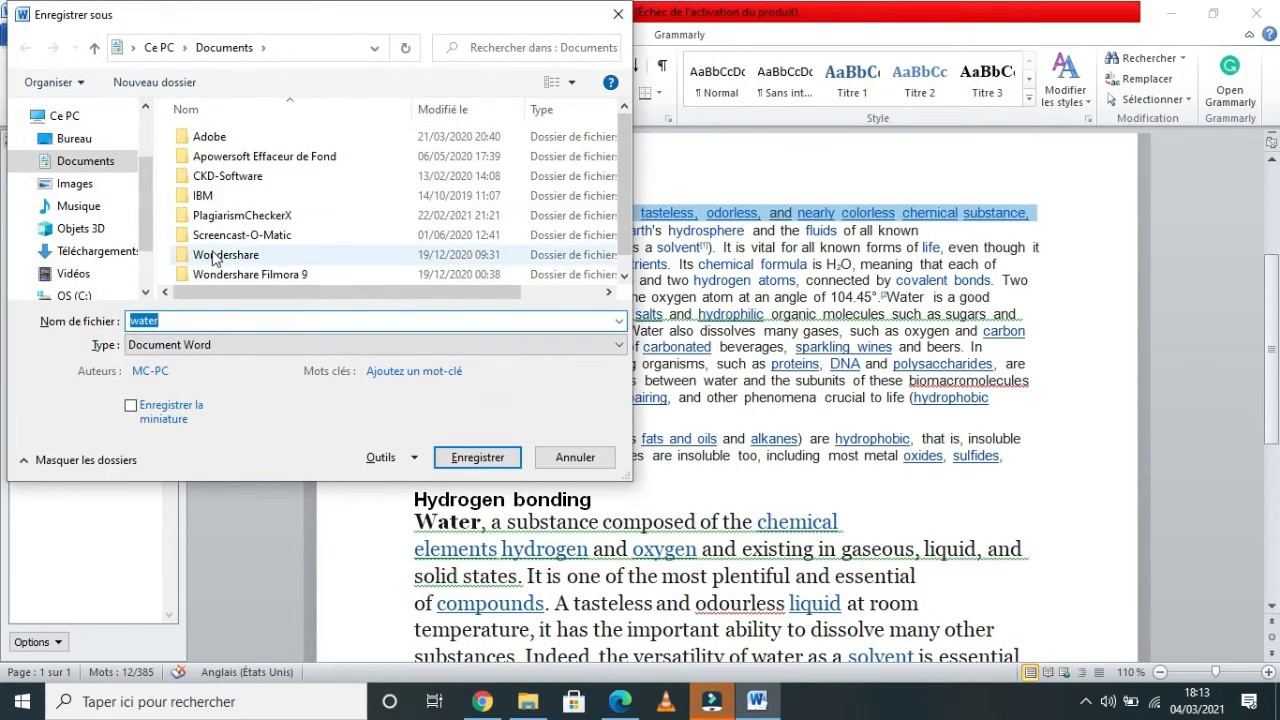
{"action": "scroll", "coordinate": [148, 206], "scroll_direction": "down", "scroll_amount": 2}
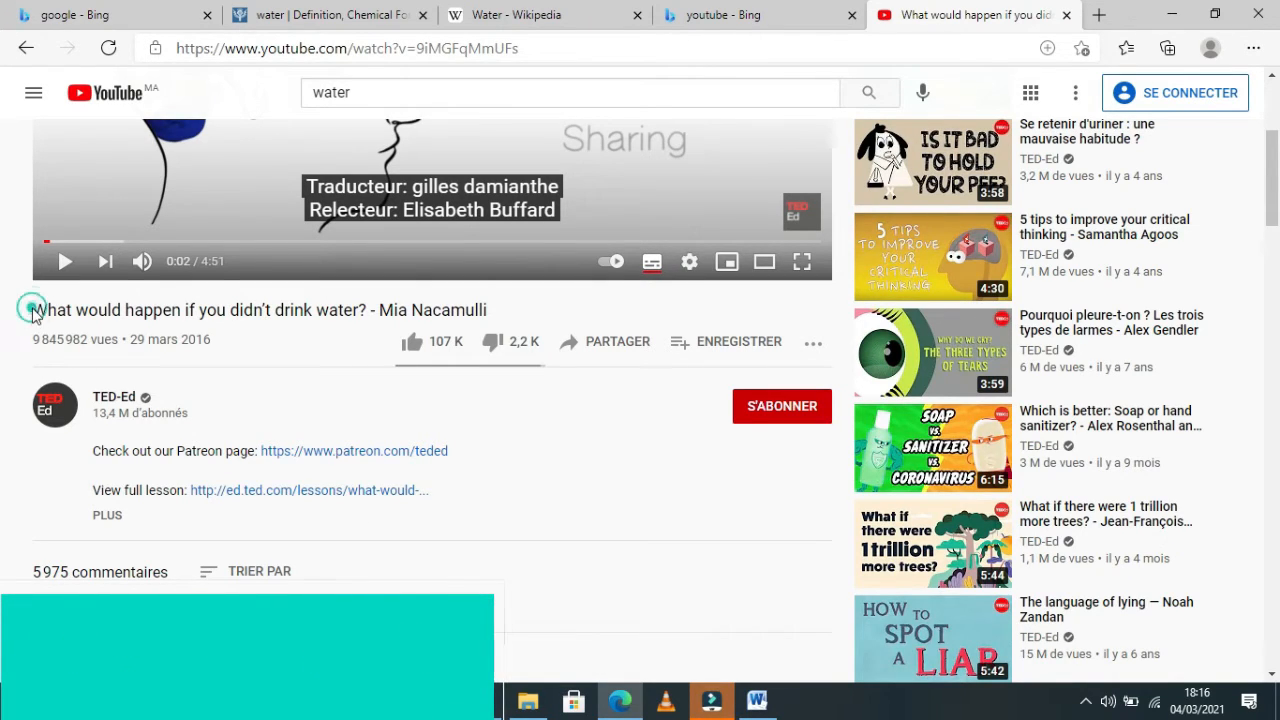
Copy the YouTube video title 'What would happen if you didn't drink water?' and switch back to Word.
{"action": "left_click_drag", "start_coordinate": [35, 310], "coordinate": [369, 305]}
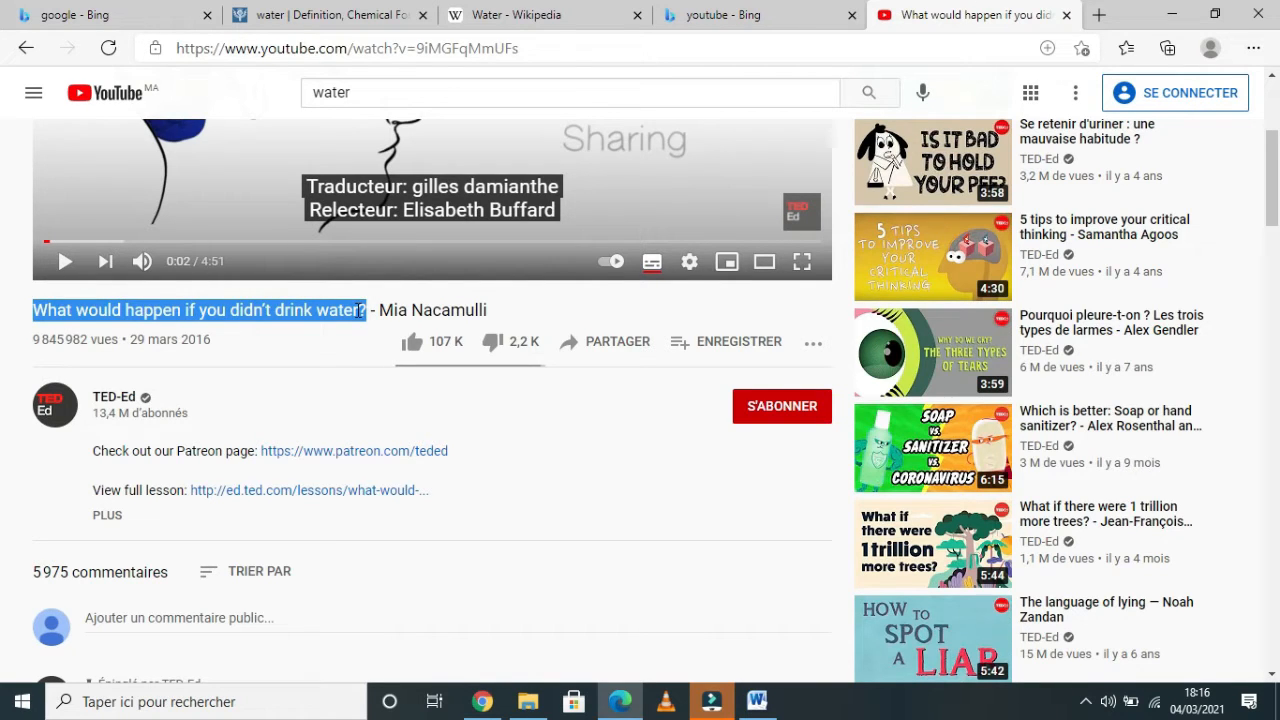
{"action": "key", "text": "ctrl+c"}
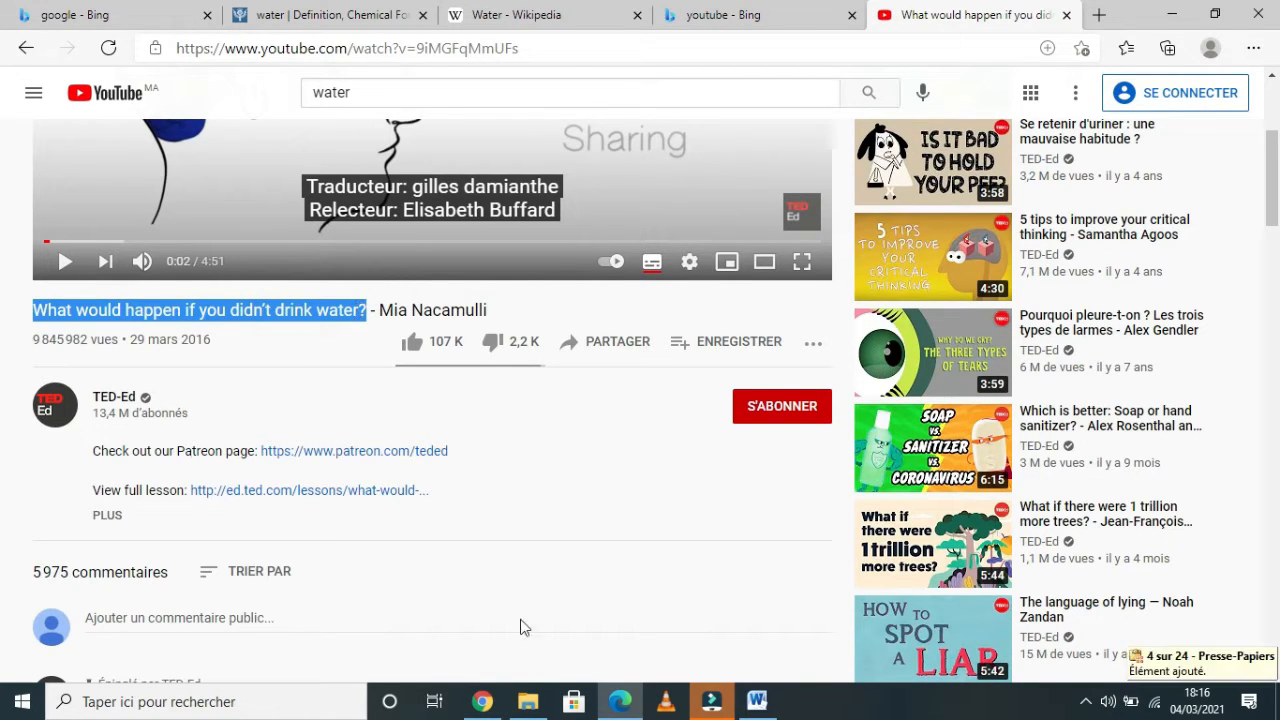
{"action": "left_click", "coordinate": [758, 701]}
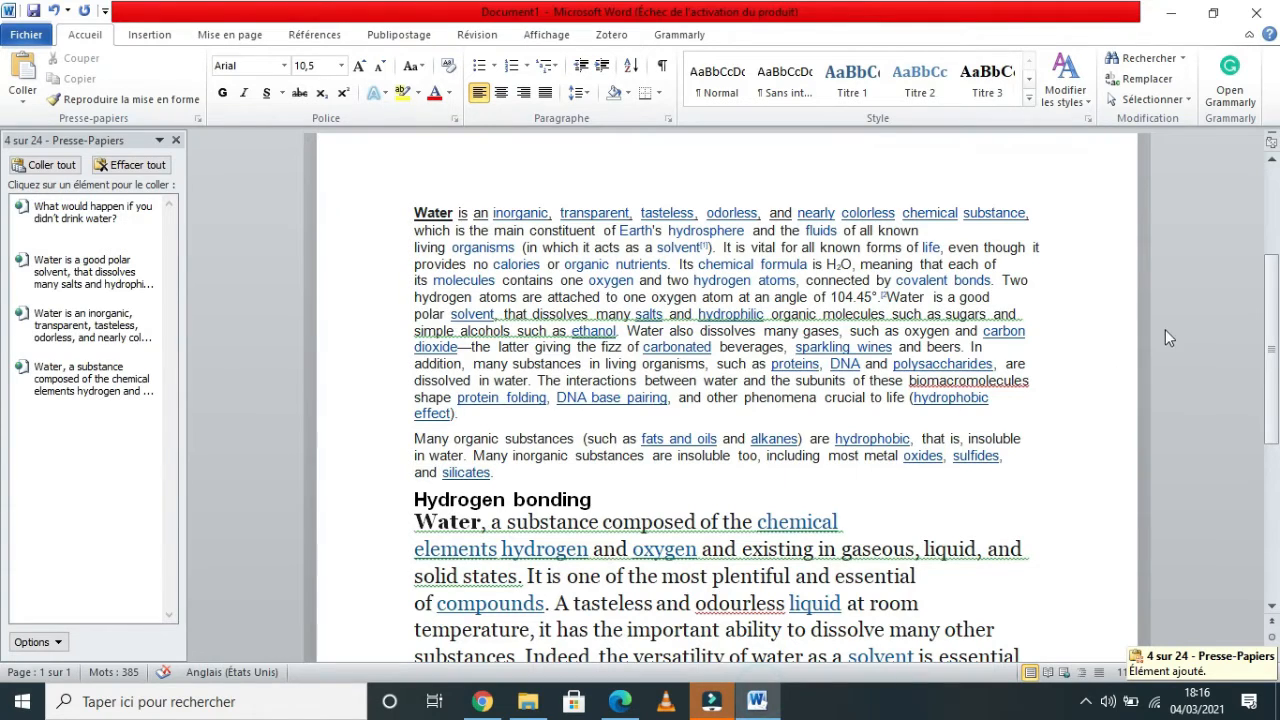
Add five empty lines at the very start of the document, before 'water is an inorganic'.
{"action": "key", "text": "ctrl+v"}
{"action": "key", "text": "ctrl+a"}
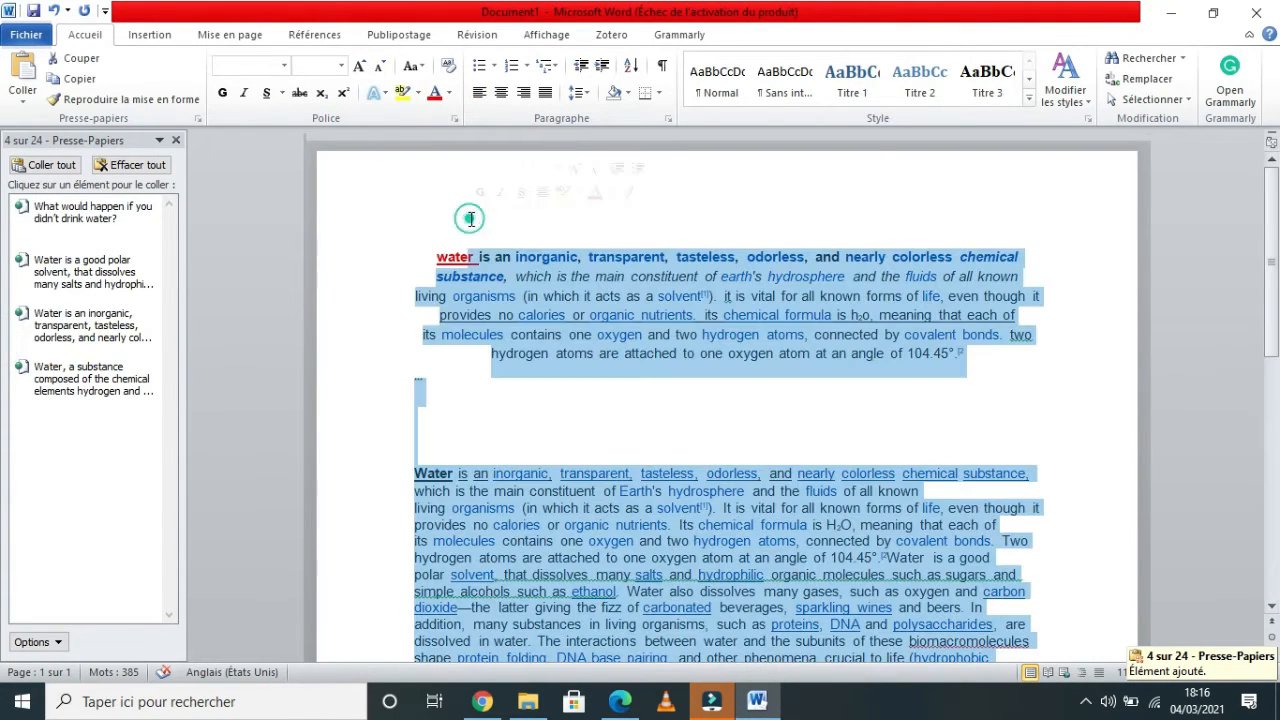
{"action": "left_click", "coordinate": [370, 252], "text": "shift"}
{"action": "left_click", "coordinate": [423, 228]}
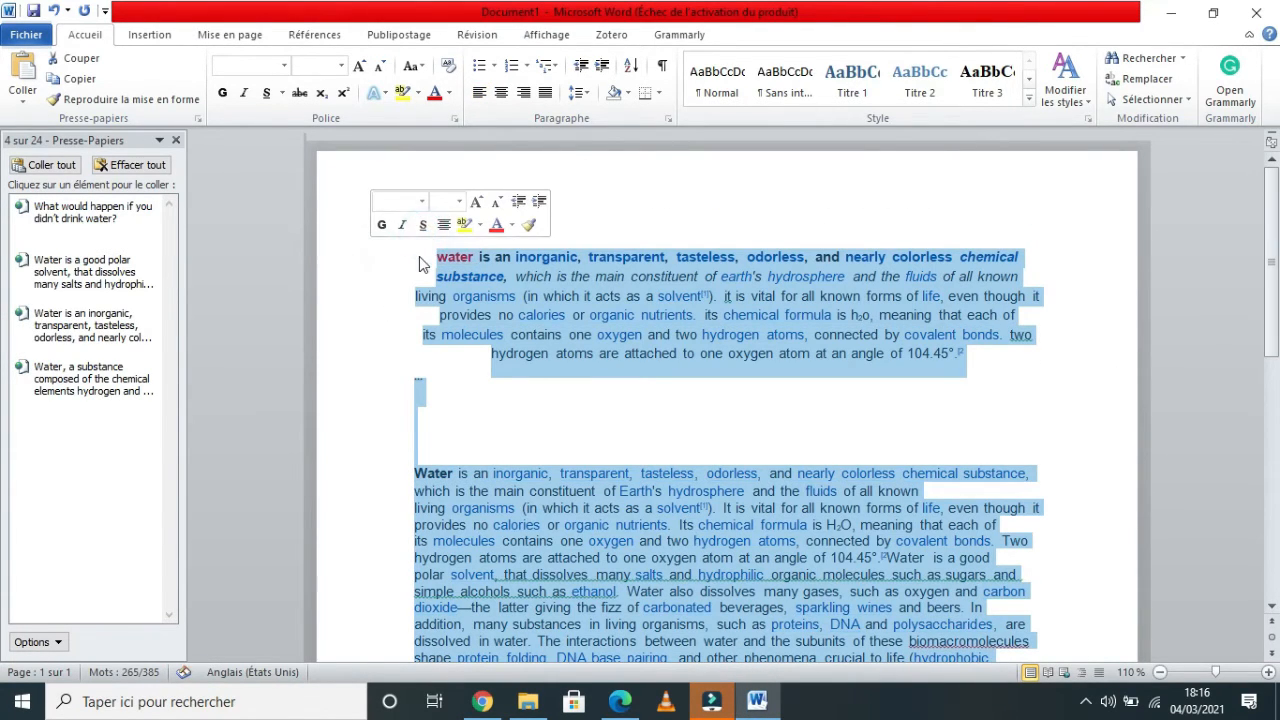
{"action": "left_click", "coordinate": [419, 256]}
{"action": "key", "text": "Return"}
{"action": "key", "text": "Return"}
{"action": "key", "text": "Return"}
{"action": "key", "text": "Return"}
{"action": "key", "text": "Return"}
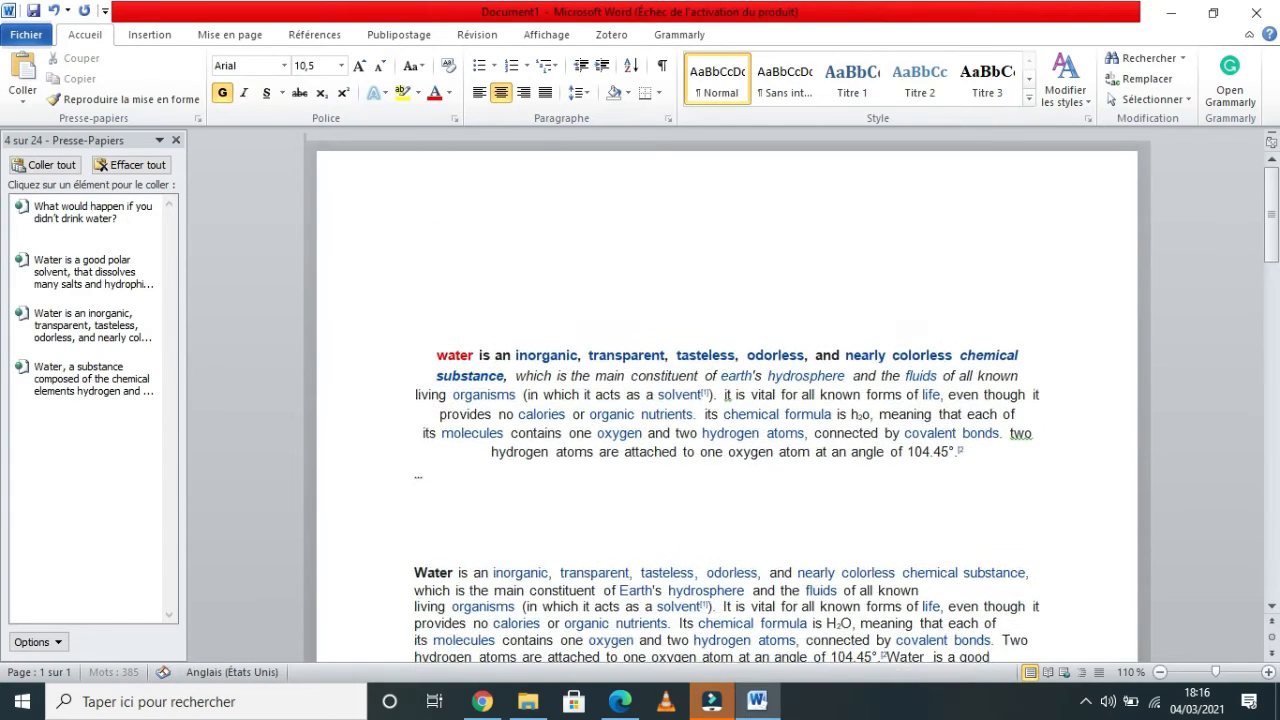
{"action": "key", "text": "Return"}
{"action": "key", "text": "Return"}
Paste the copied video title at the top of the document and clear its formatting.
{"action": "left_click", "coordinate": [515, 257]}
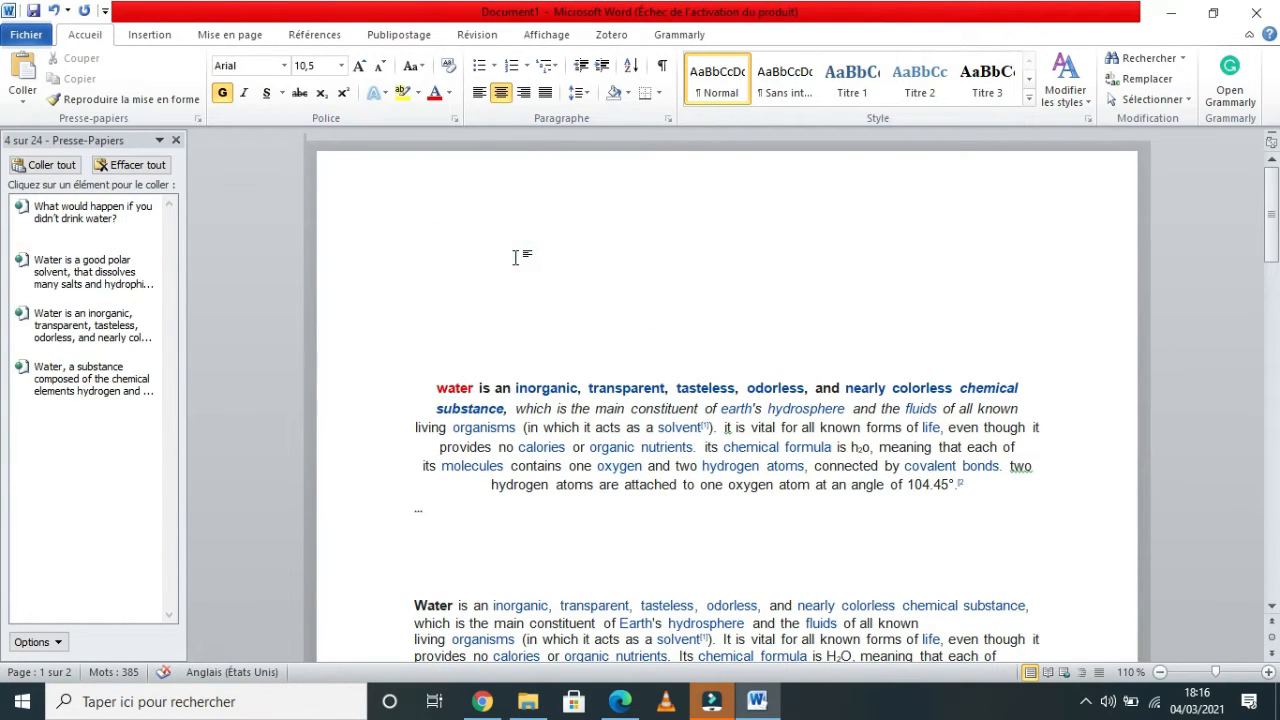
{"action": "key", "text": "ctrl+v"}
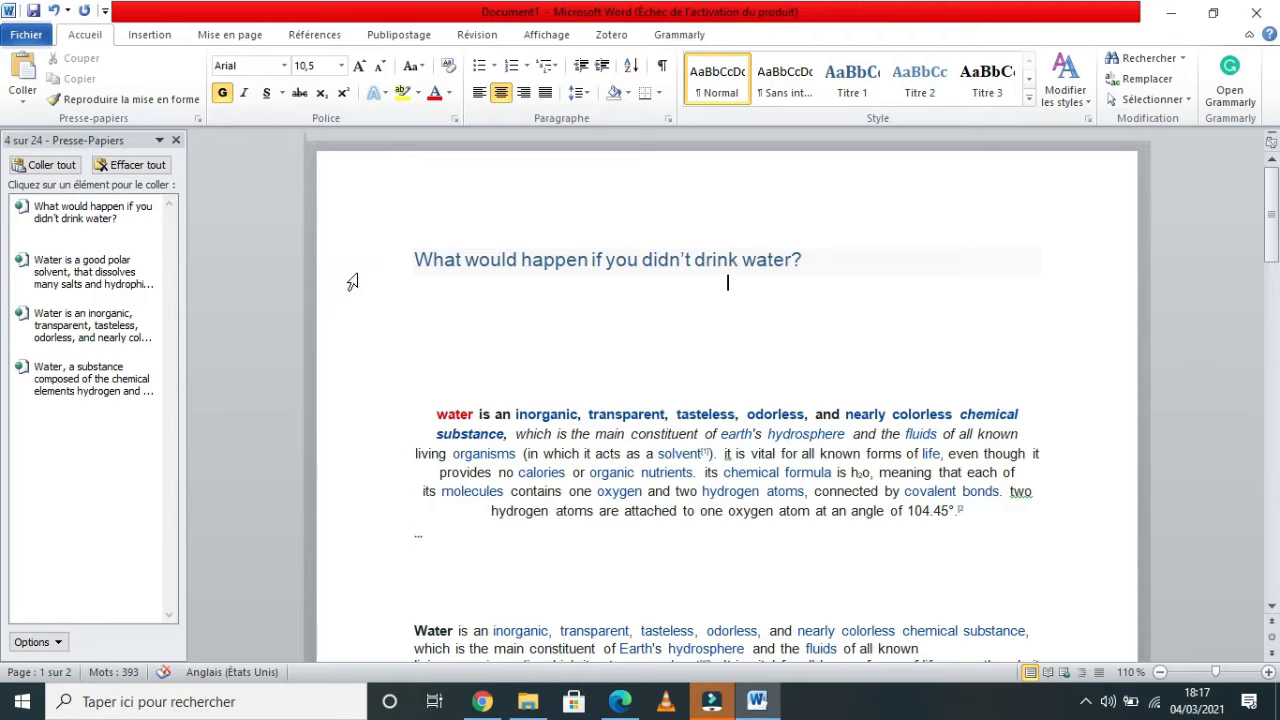
{"action": "left_click", "coordinate": [351, 262]}
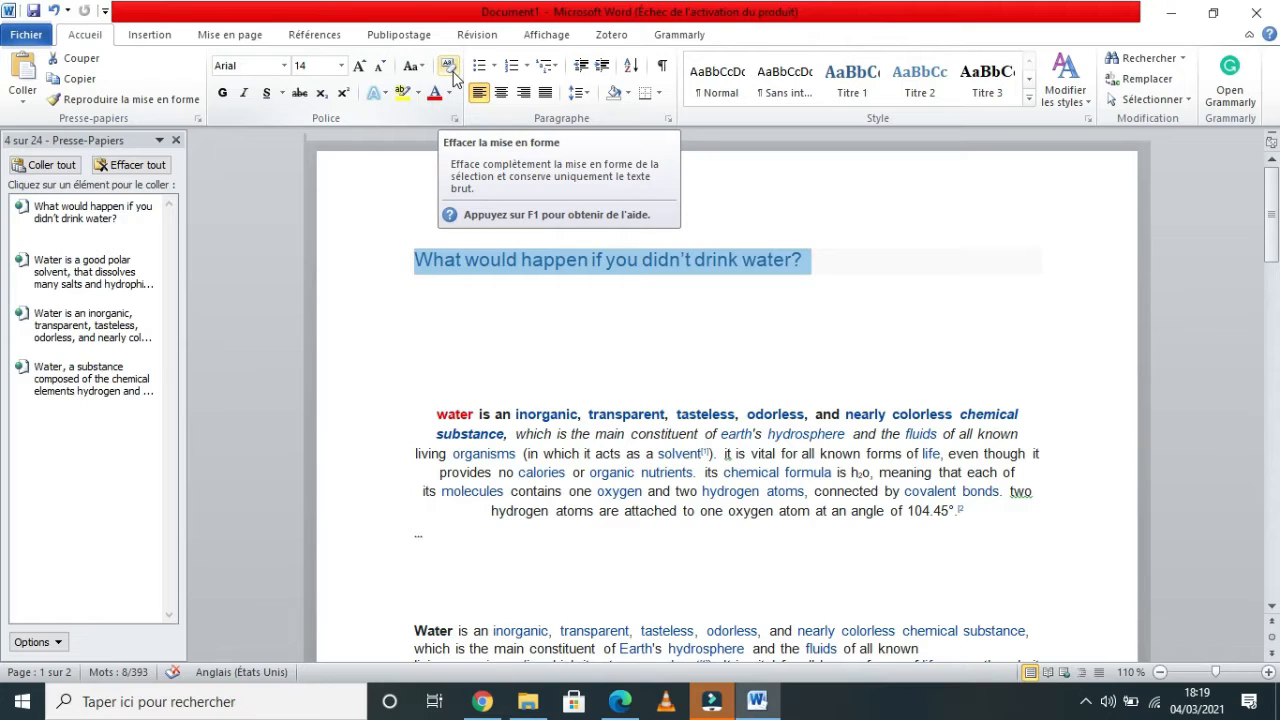
{"action": "left_click", "coordinate": [449, 68]}
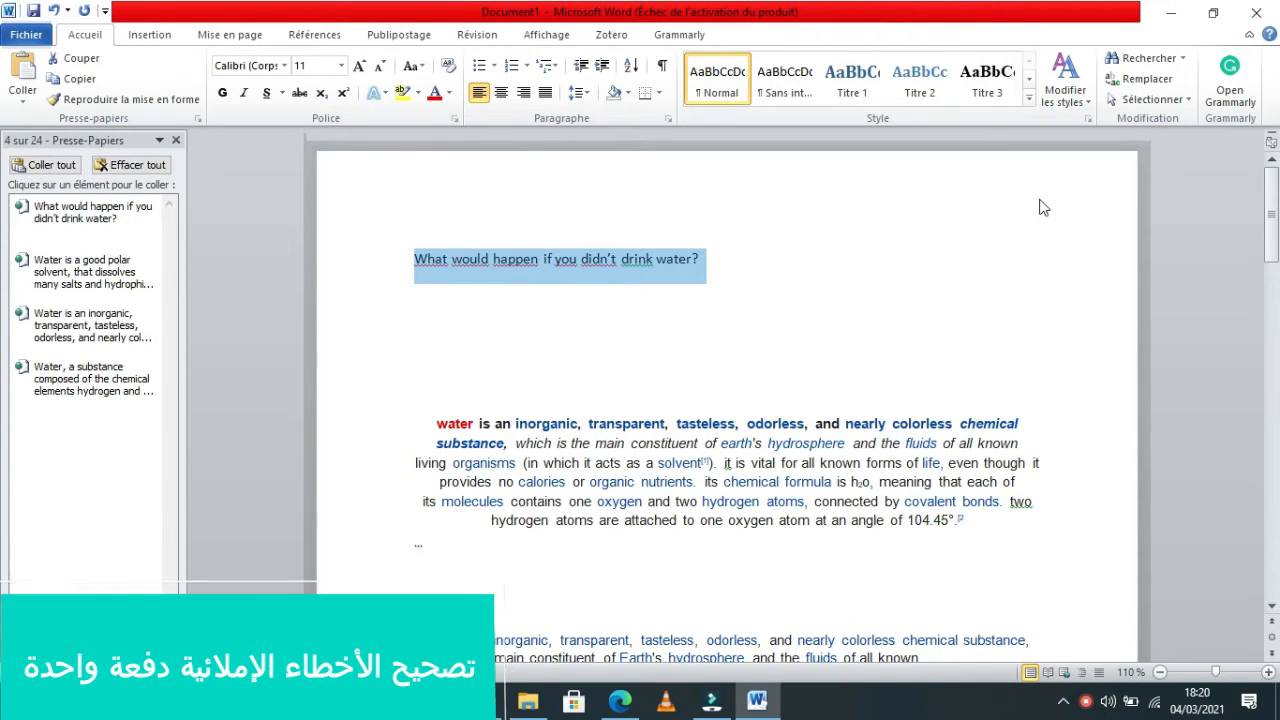
{"action": "left_click_drag", "start_coordinate": [1271, 212], "coordinate": [1271, 238]}
{"action": "left_click", "coordinate": [476, 262]}
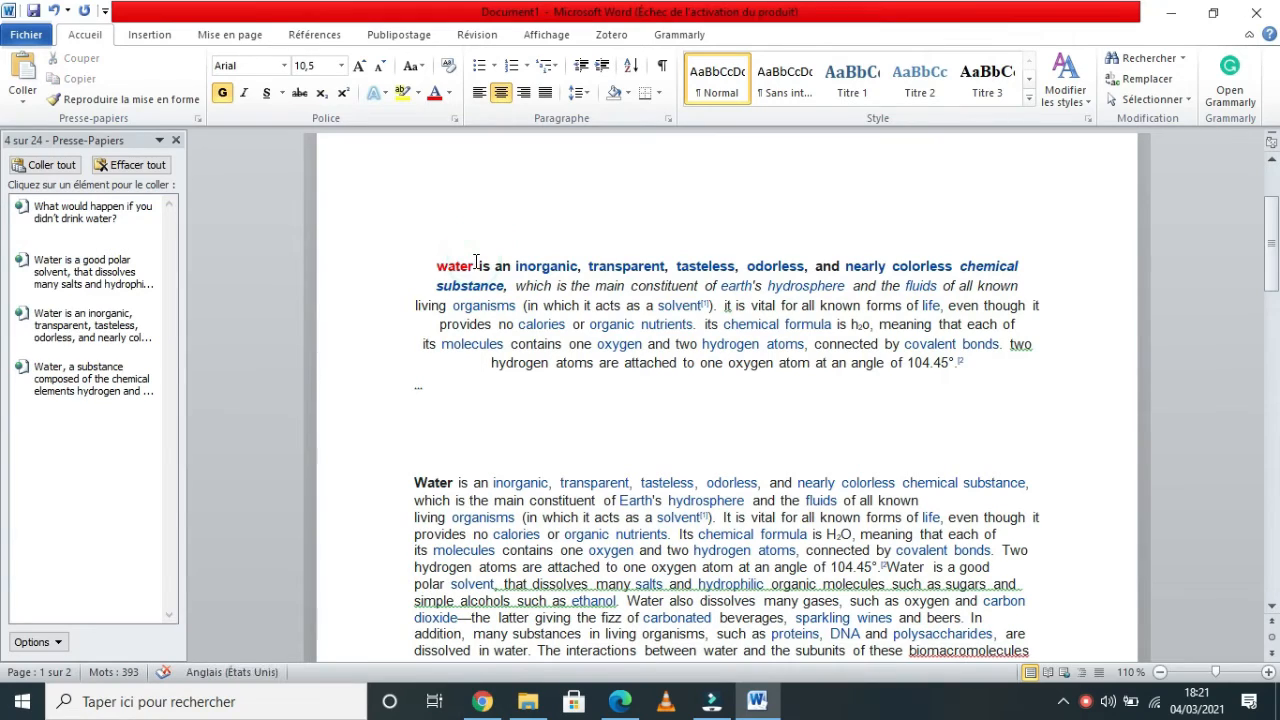
Add an "s" to the first word "water" in both the first and second paragraphs.
{"action": "type", "text": "s"}
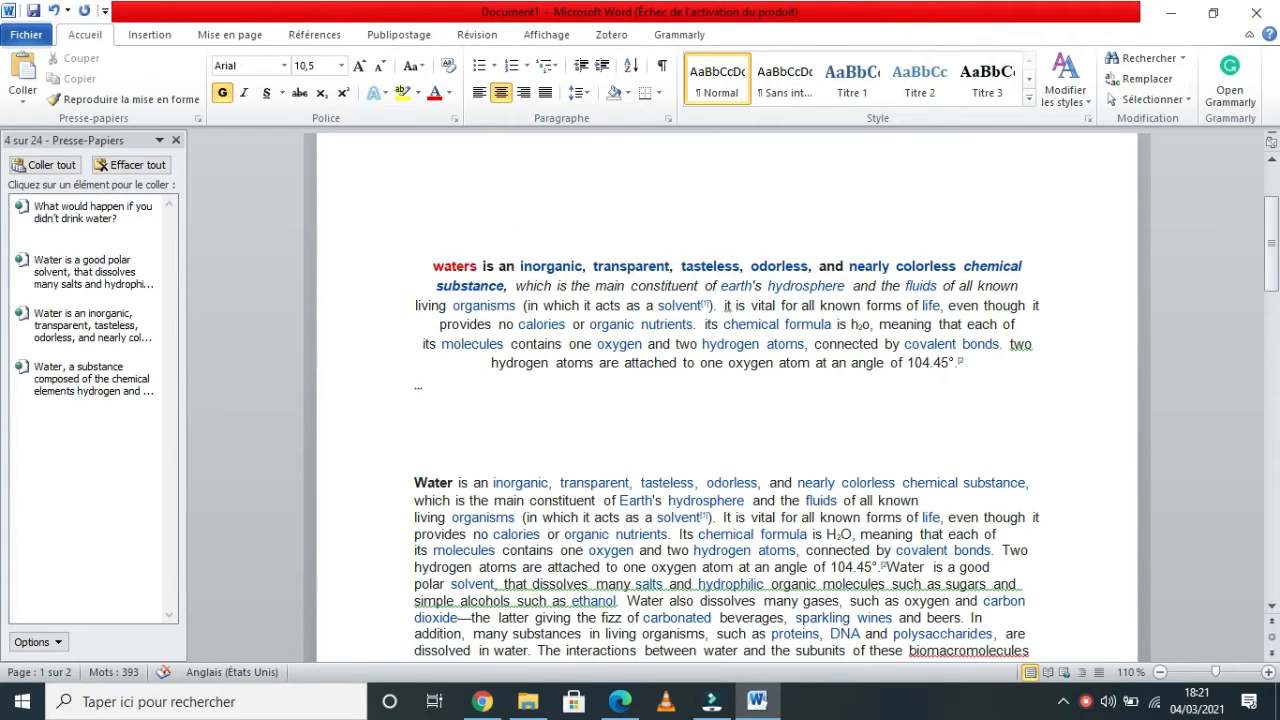
{"action": "left_click", "coordinate": [455, 478]}
{"action": "type", "text": "s"}
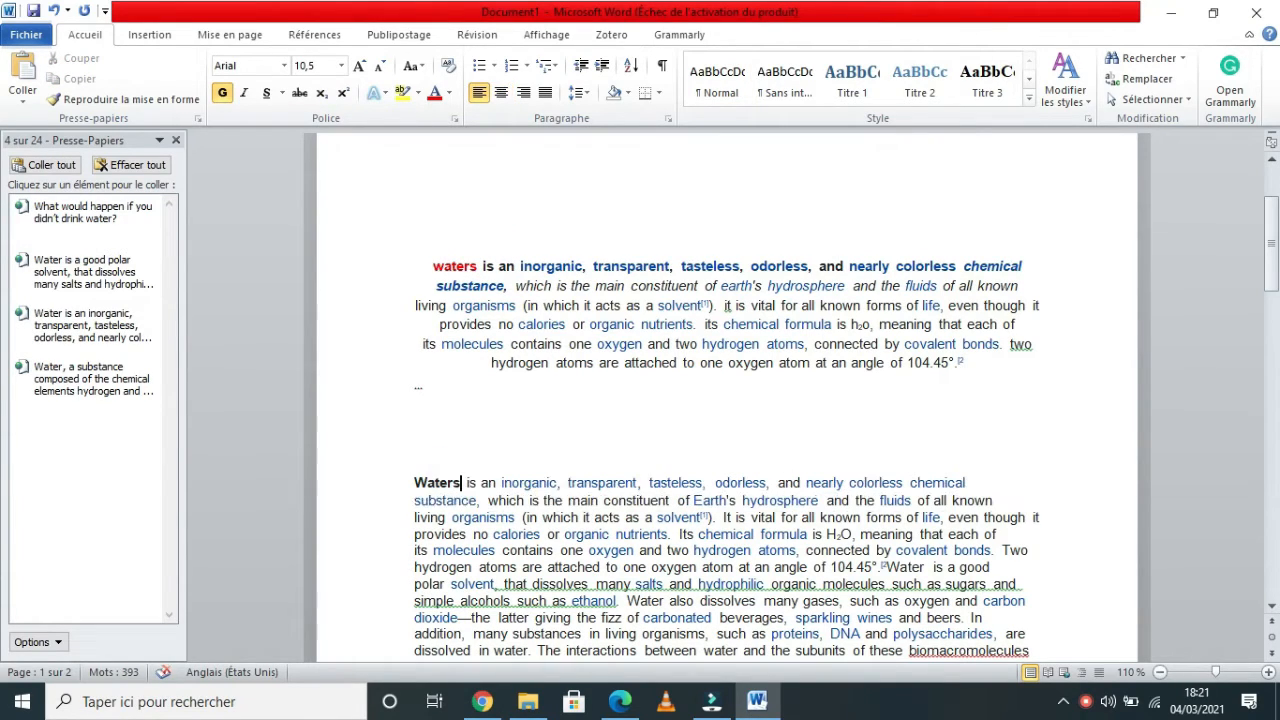
Find all occurrences of "waters" in the document and replace them with "Water".
{"action": "left_click", "coordinate": [342, 443]}
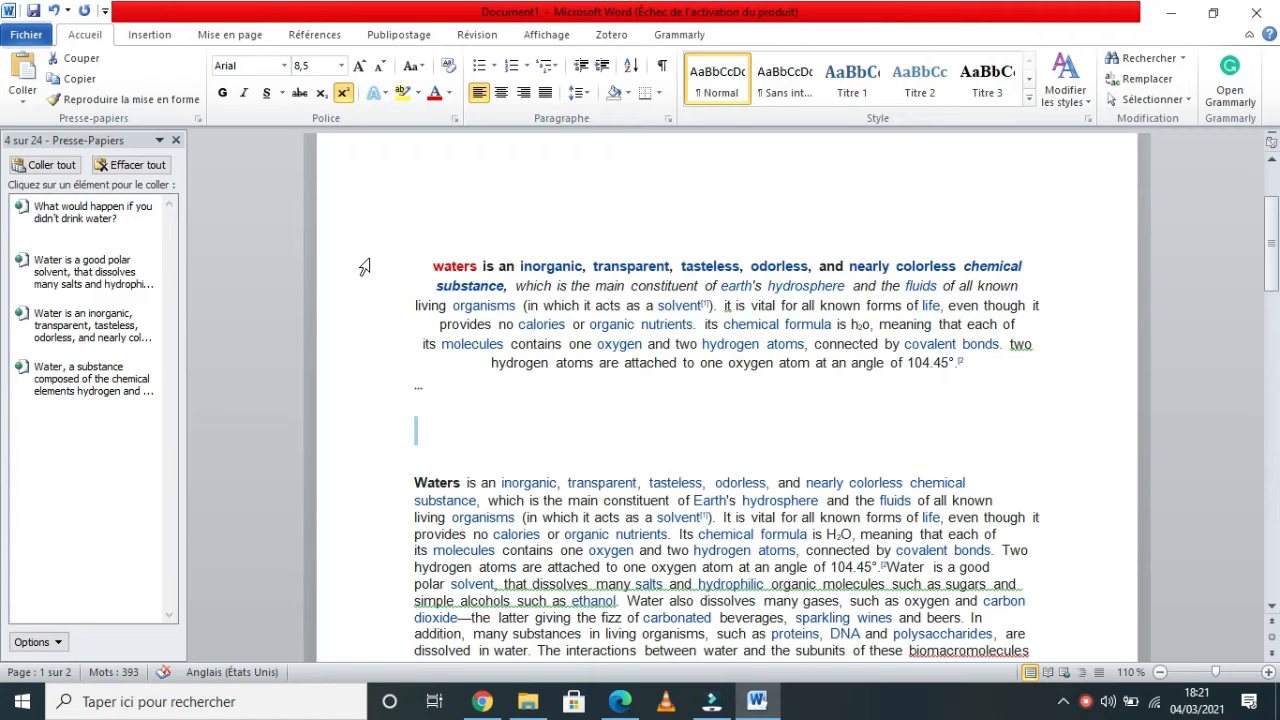
{"action": "key", "text": "ctrl+f"}
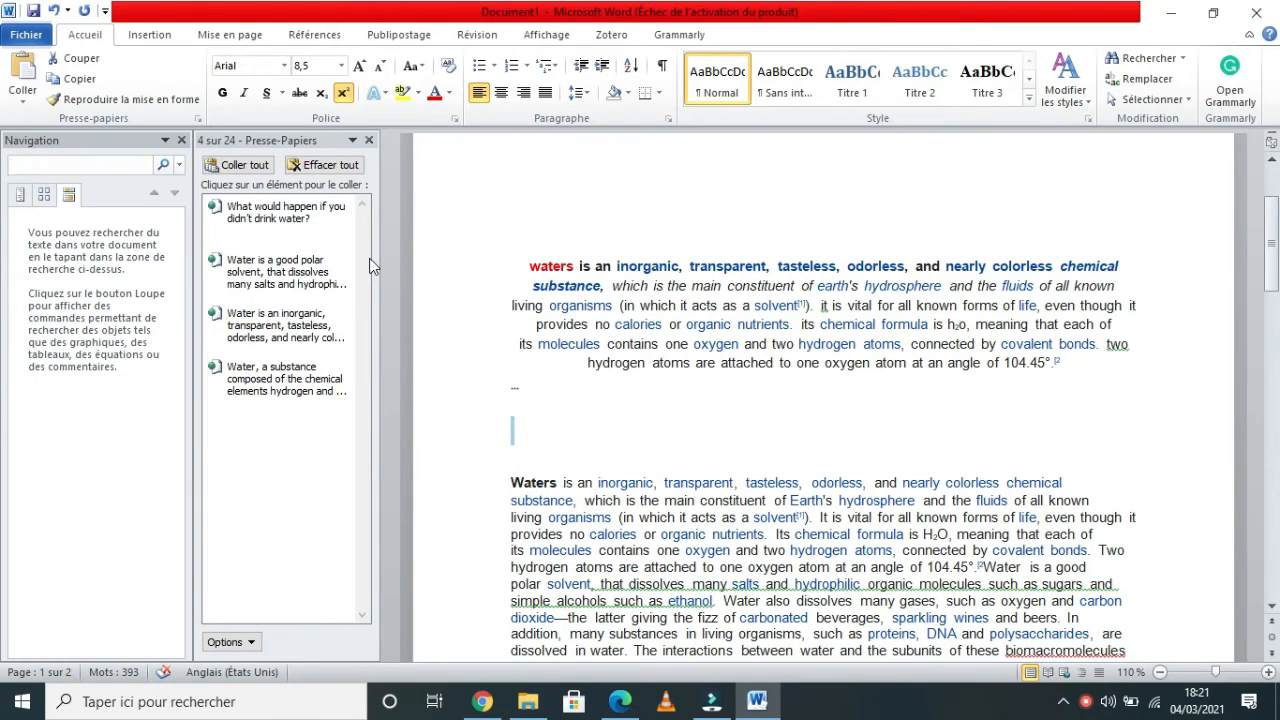
{"action": "type", "text": "waters"}
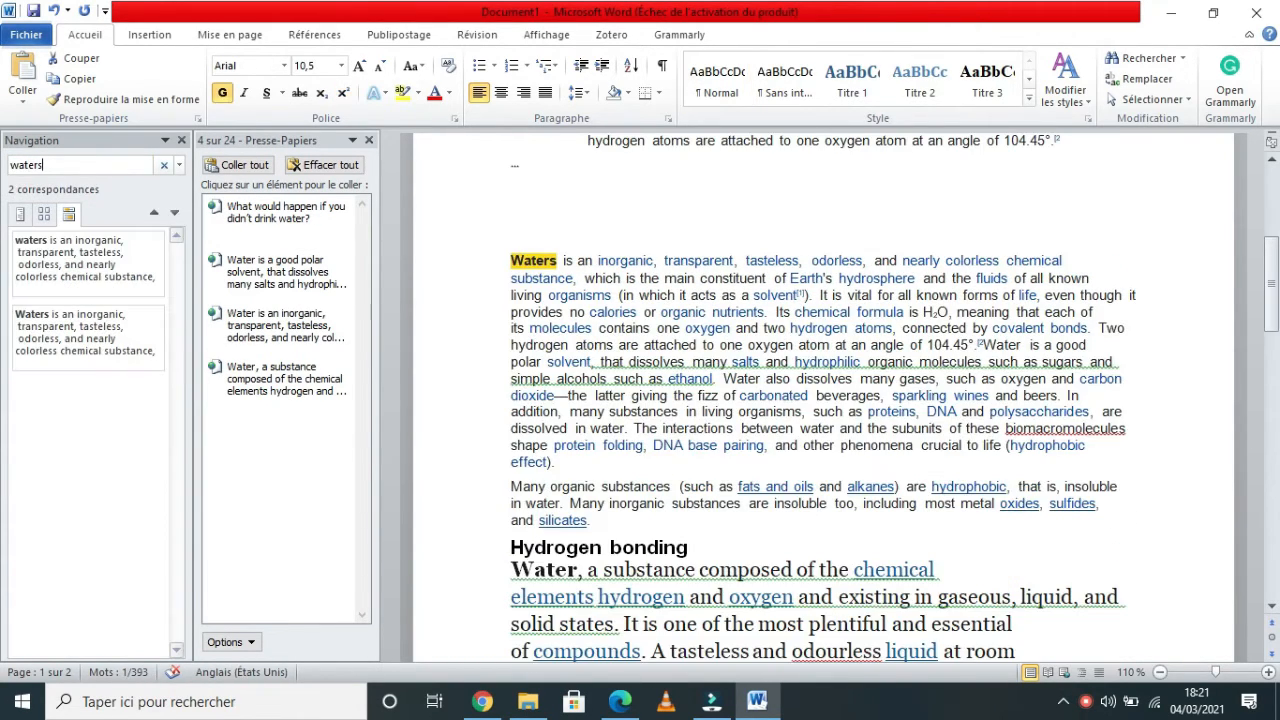
{"action": "key", "text": "Return"}
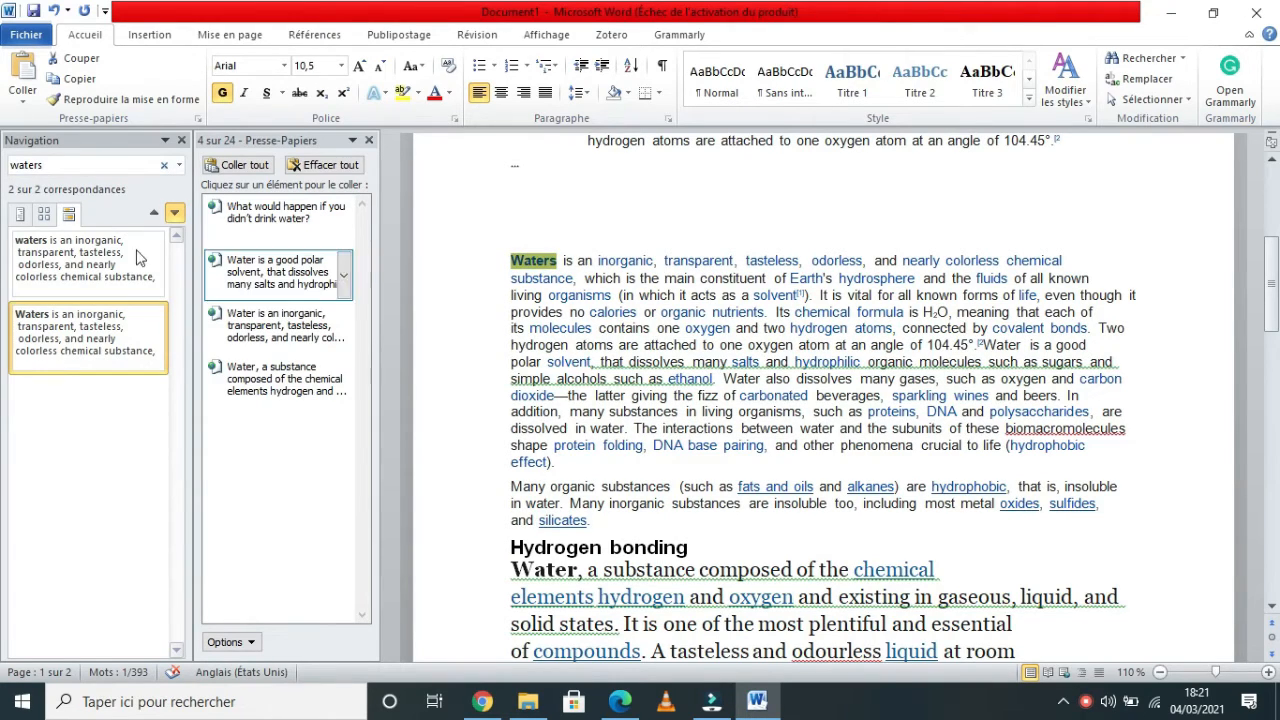
{"action": "left_click", "coordinate": [1172, 82]}
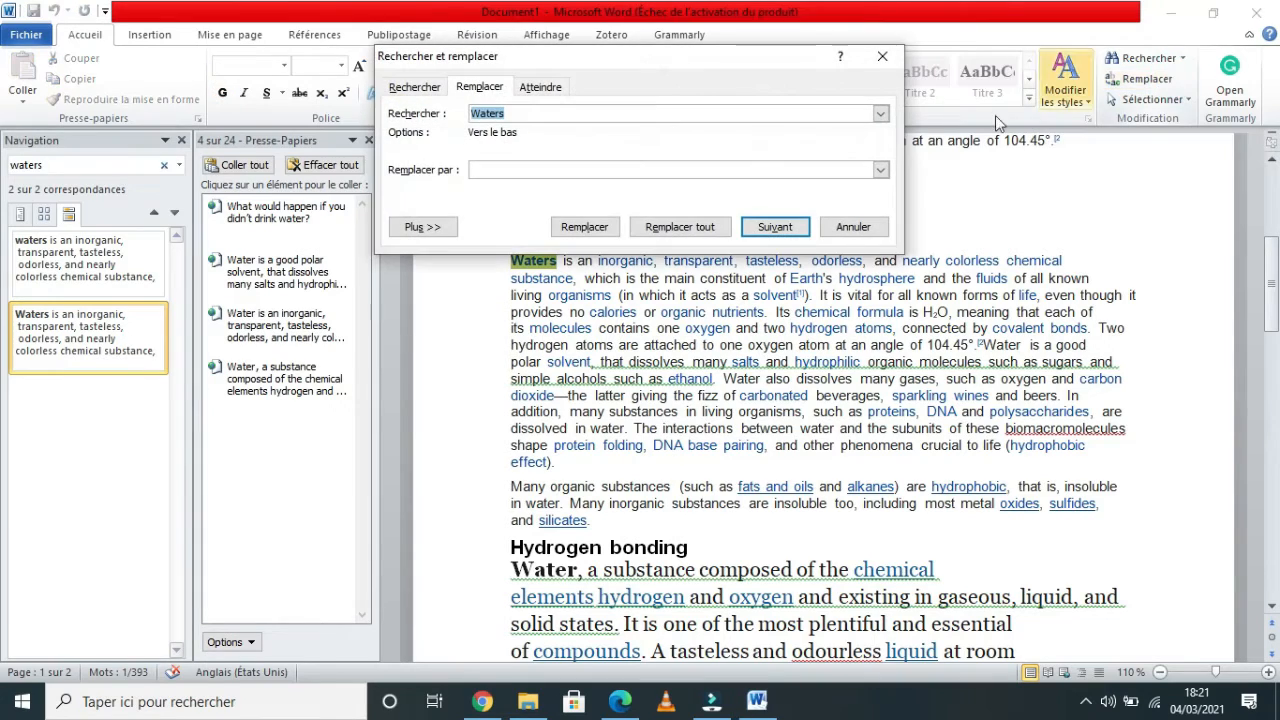
{"action": "left_click", "coordinate": [509, 166]}
{"action": "type", "text": "Wa"}
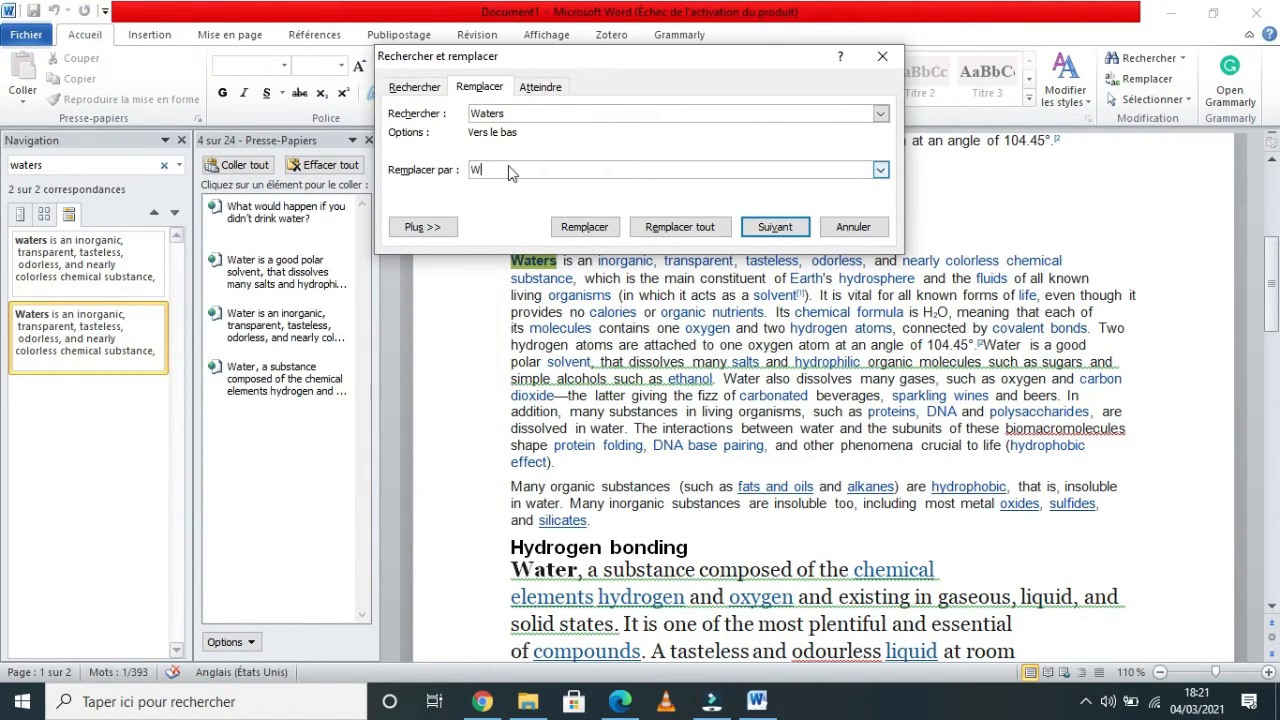
{"action": "type", "text": "ter"}
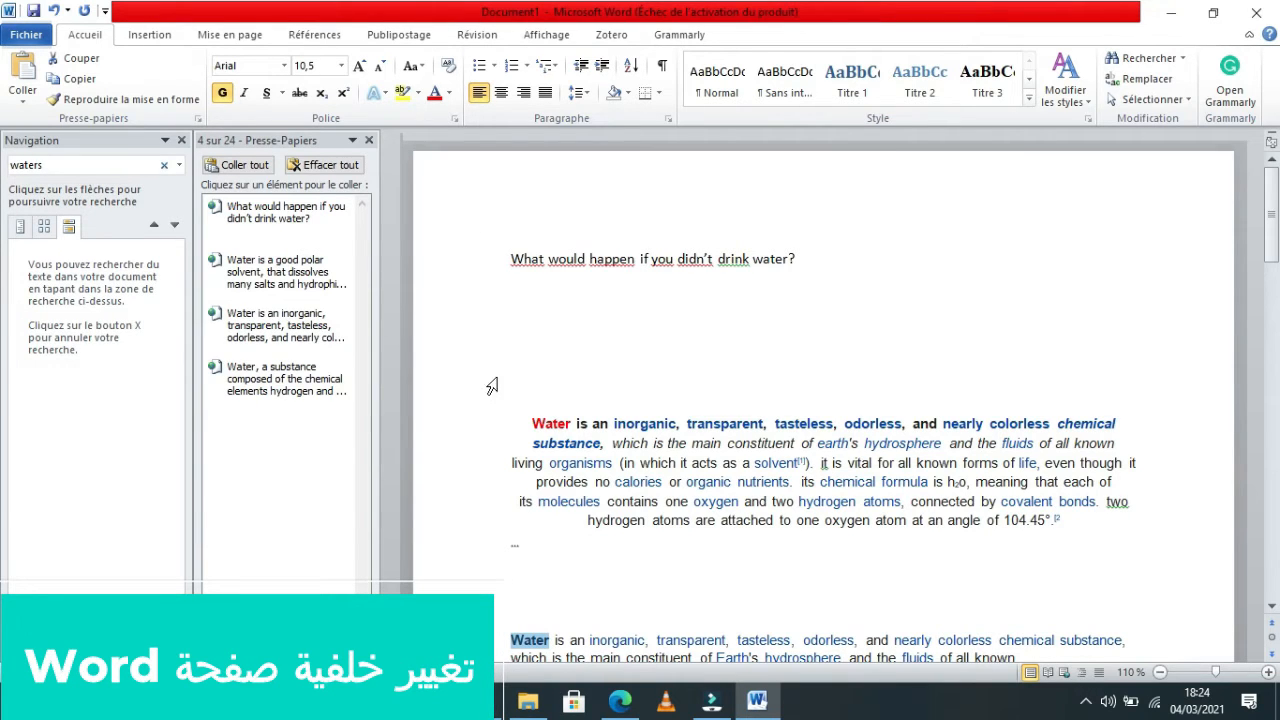
Select the whole document's text and colour it dark red.
{"action": "left_click_drag", "start_coordinate": [446, 224], "coordinate": [564, 499]}
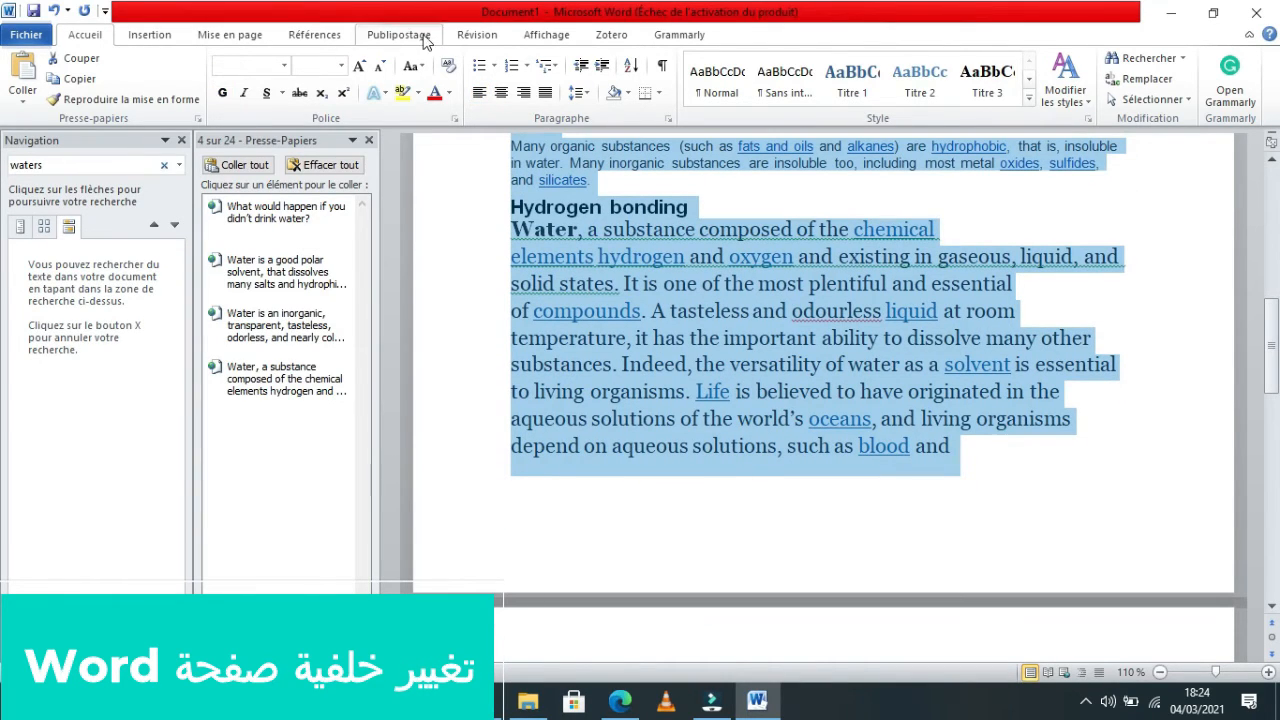
{"action": "left_click", "coordinate": [449, 93]}
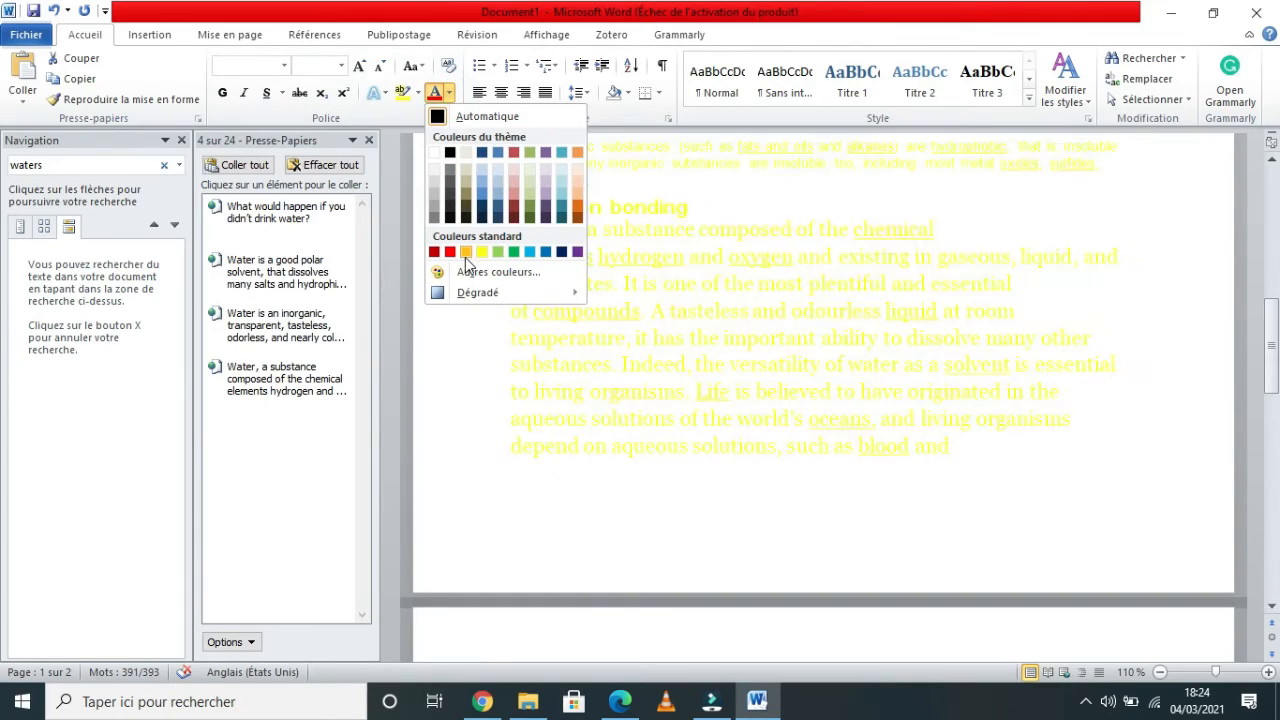
{"action": "left_click", "coordinate": [434, 252]}
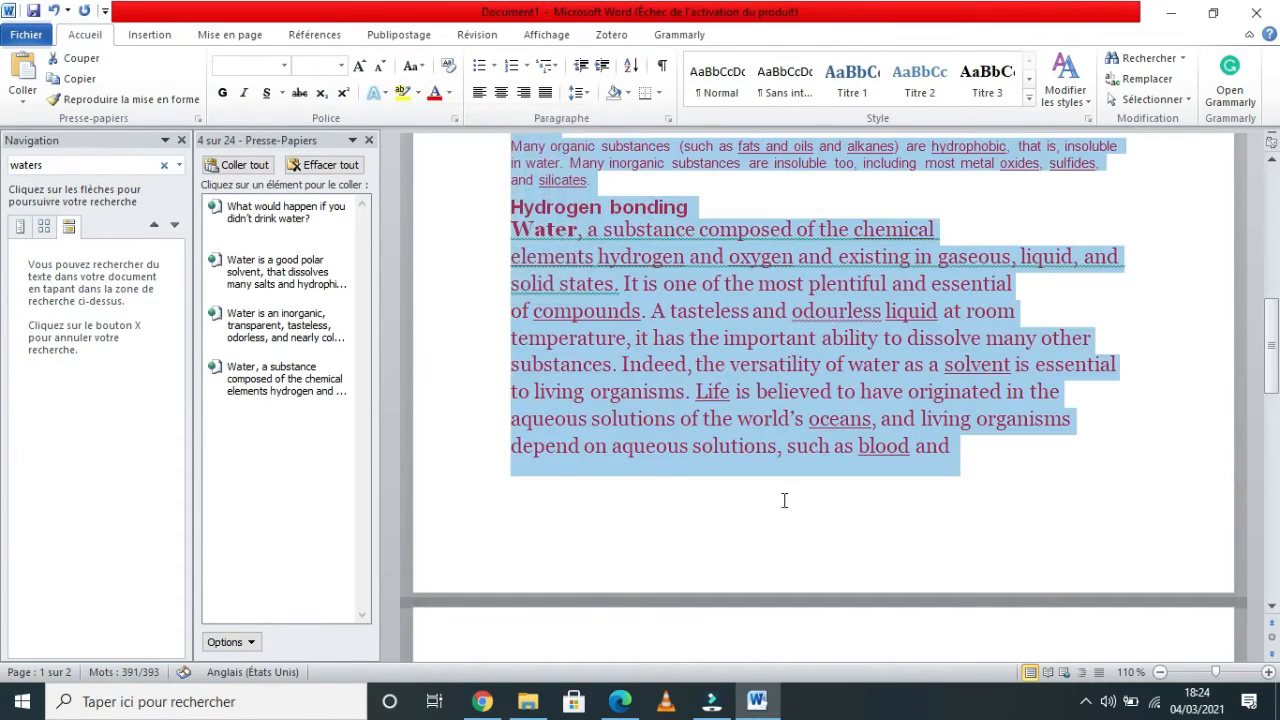
{"action": "left_click", "coordinate": [1063, 486]}
{"action": "left_click_drag", "start_coordinate": [1269, 340], "coordinate": [1268, 186]}
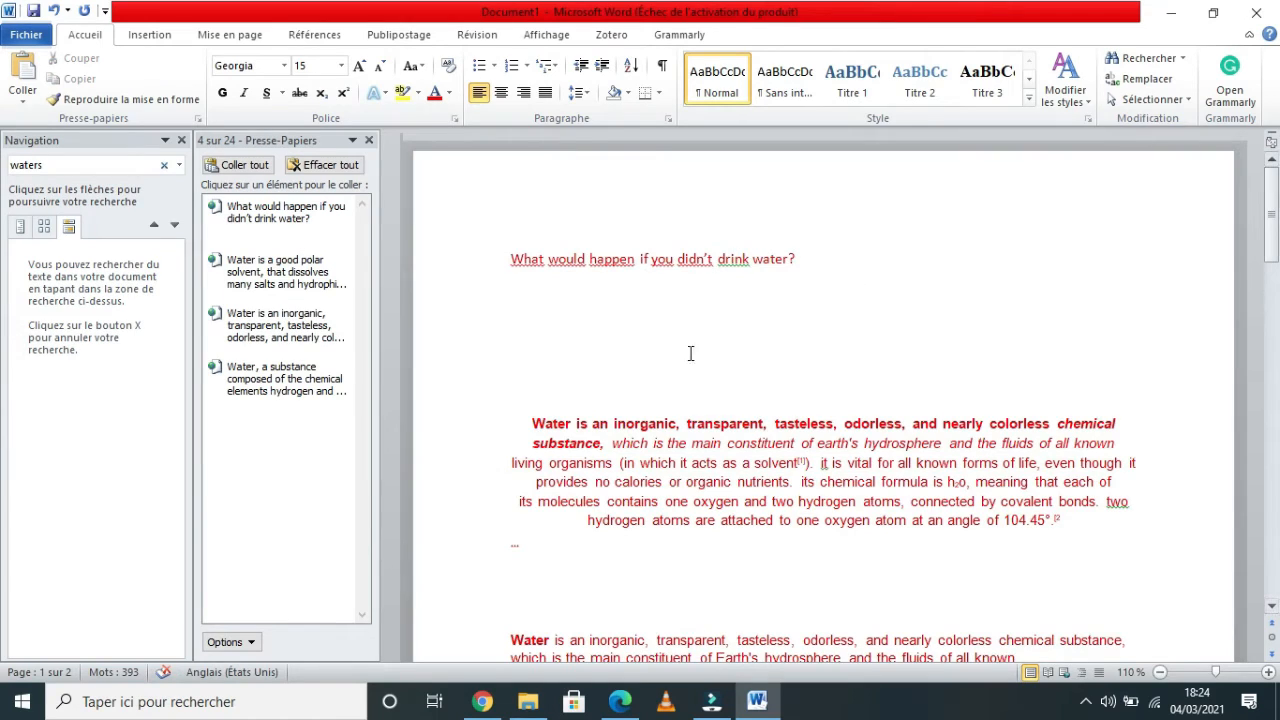
Centre the video title line at the top of the document.
{"action": "left_click", "coordinate": [447, 259]}
{"action": "left_click", "coordinate": [501, 92]}
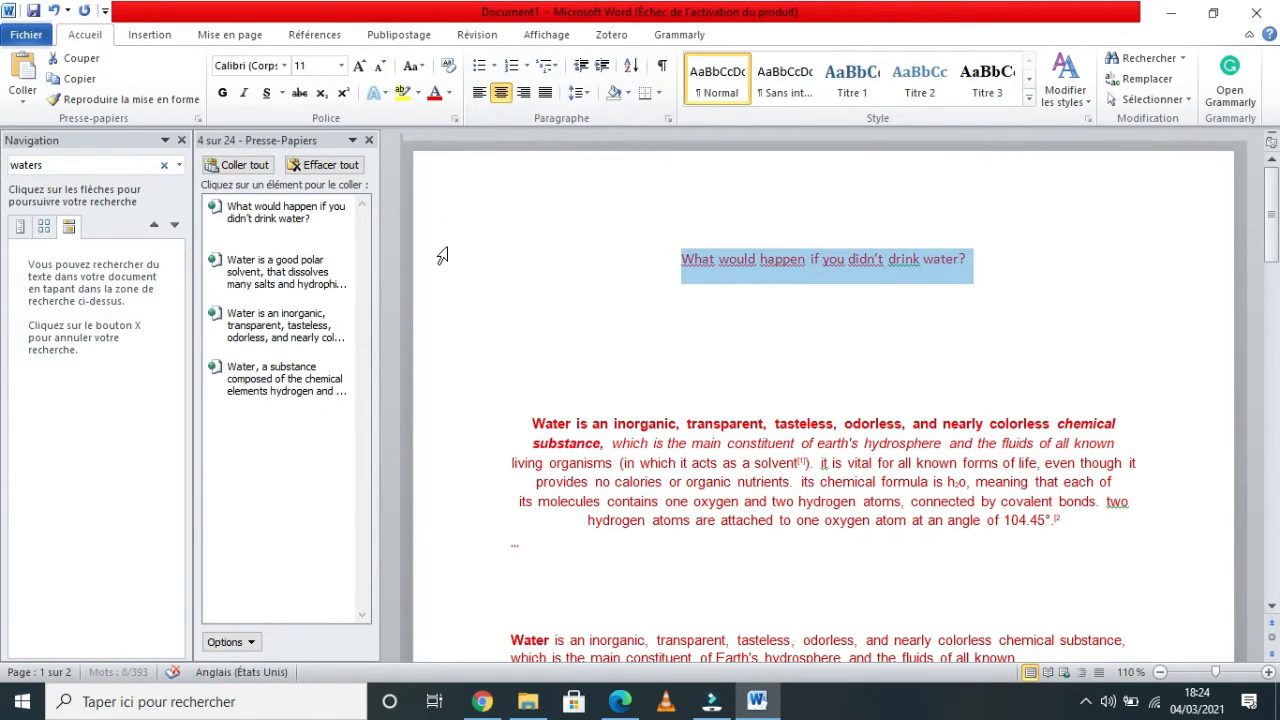
{"action": "left_click", "coordinate": [466, 300]}
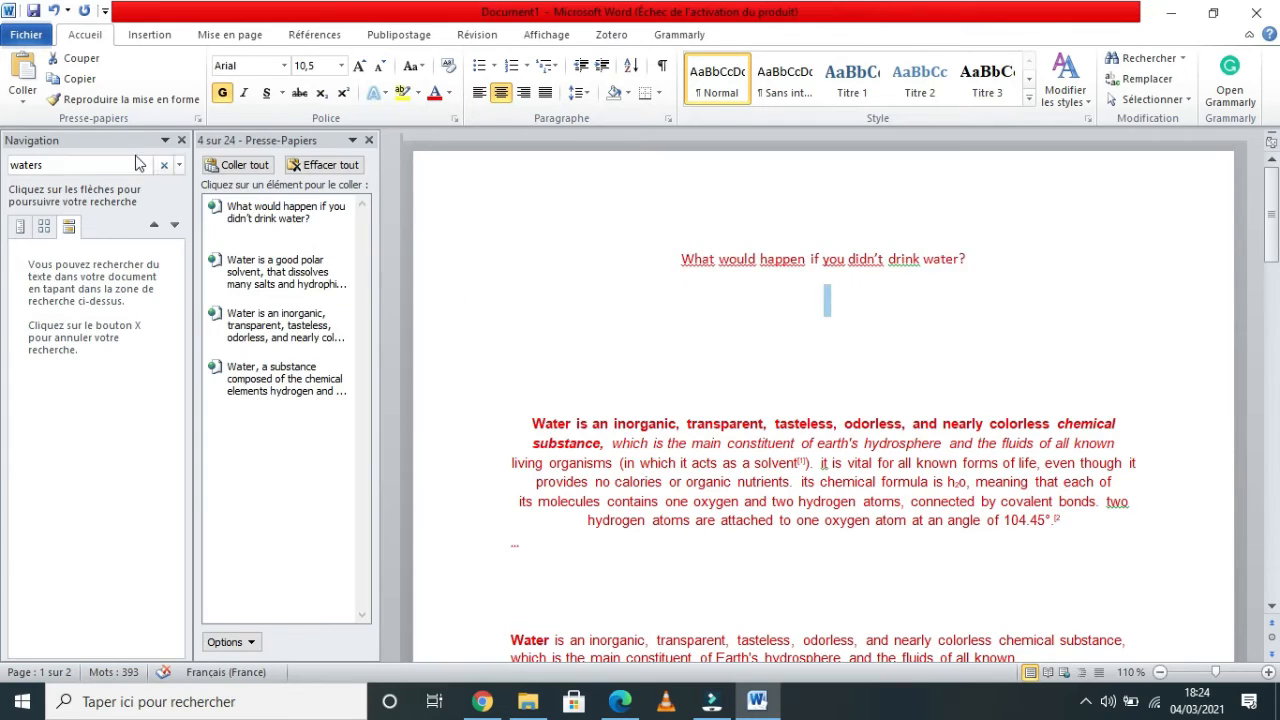
Close the Navigation and Clipboard panes.
{"action": "left_click", "coordinate": [181, 140]}
{"action": "left_click", "coordinate": [176, 140]}
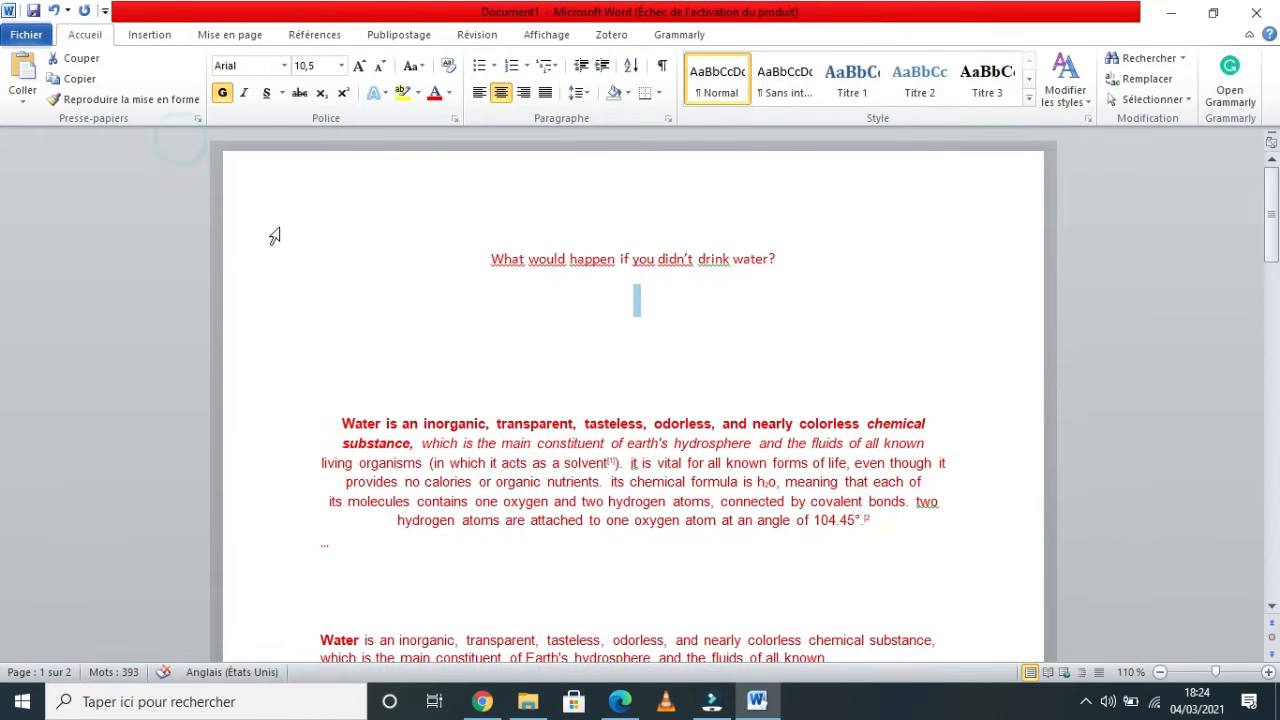
{"action": "left_click", "coordinate": [275, 238]}
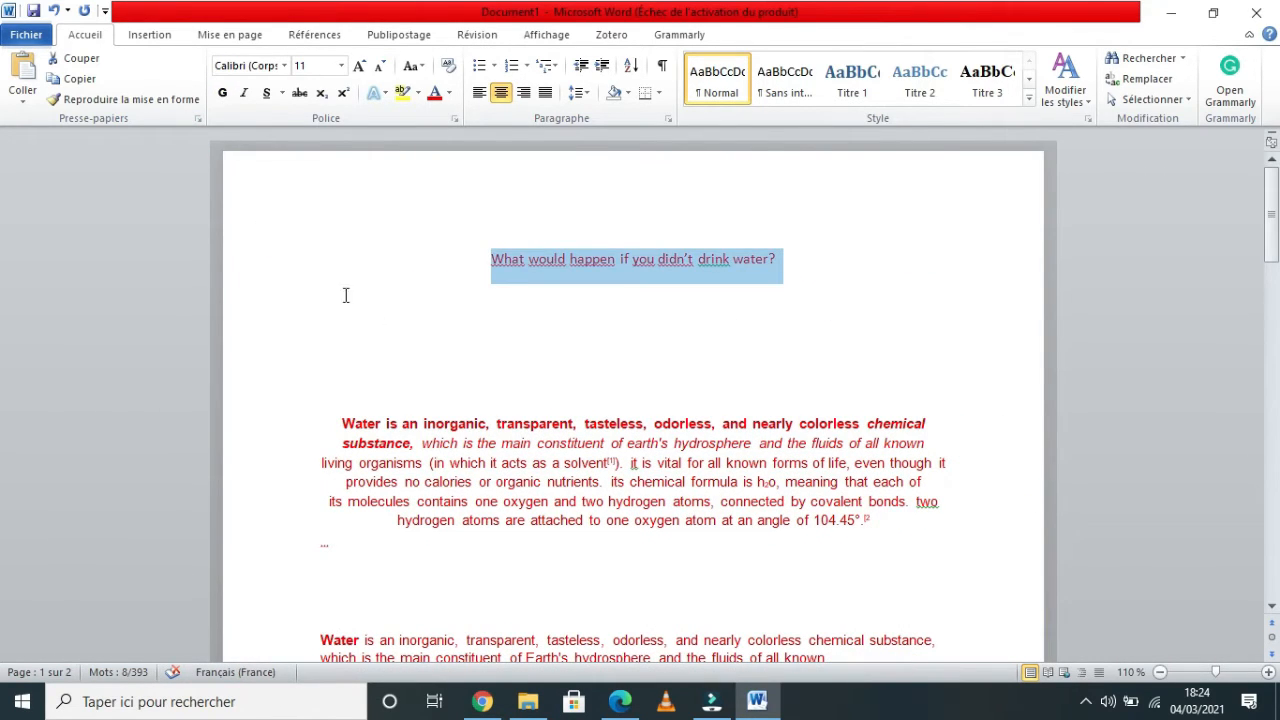
{"action": "left_click", "coordinate": [1090, 700]}
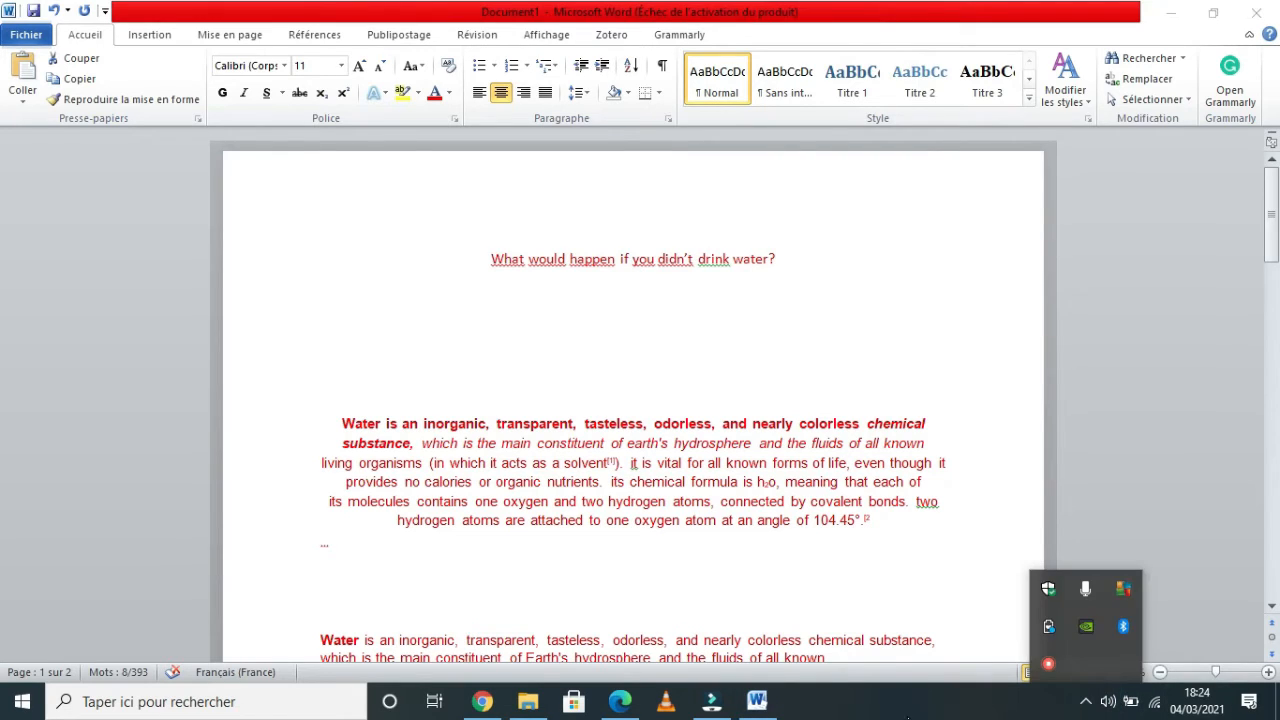
{"action": "left_click", "coordinate": [924, 714]}
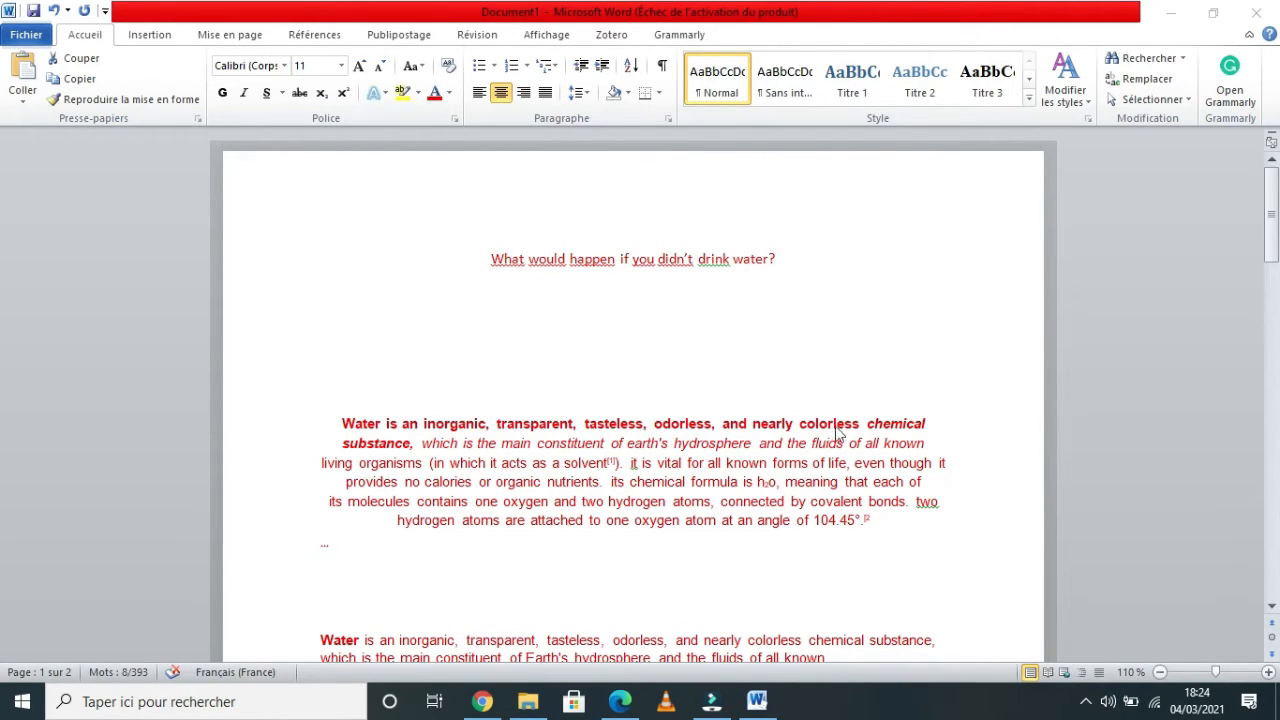
Set the page colour to black.
{"action": "left_click", "coordinate": [247, 37]}
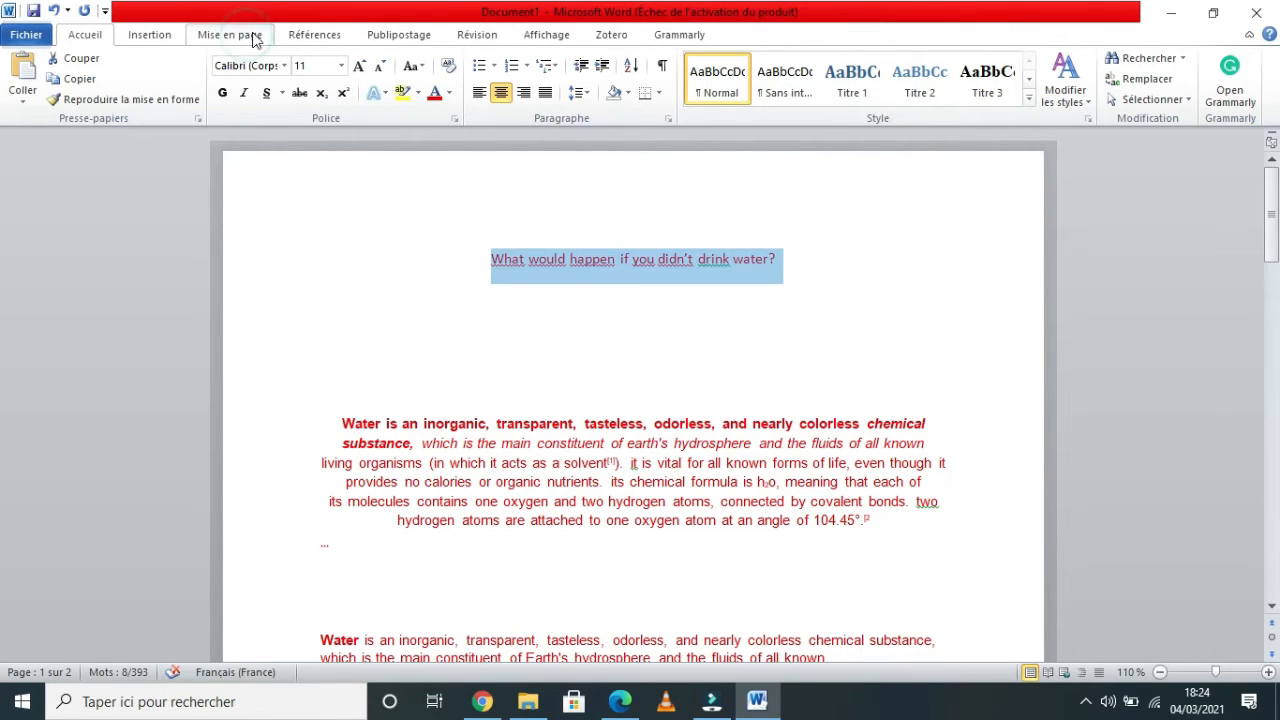
{"action": "left_click", "coordinate": [232, 36]}
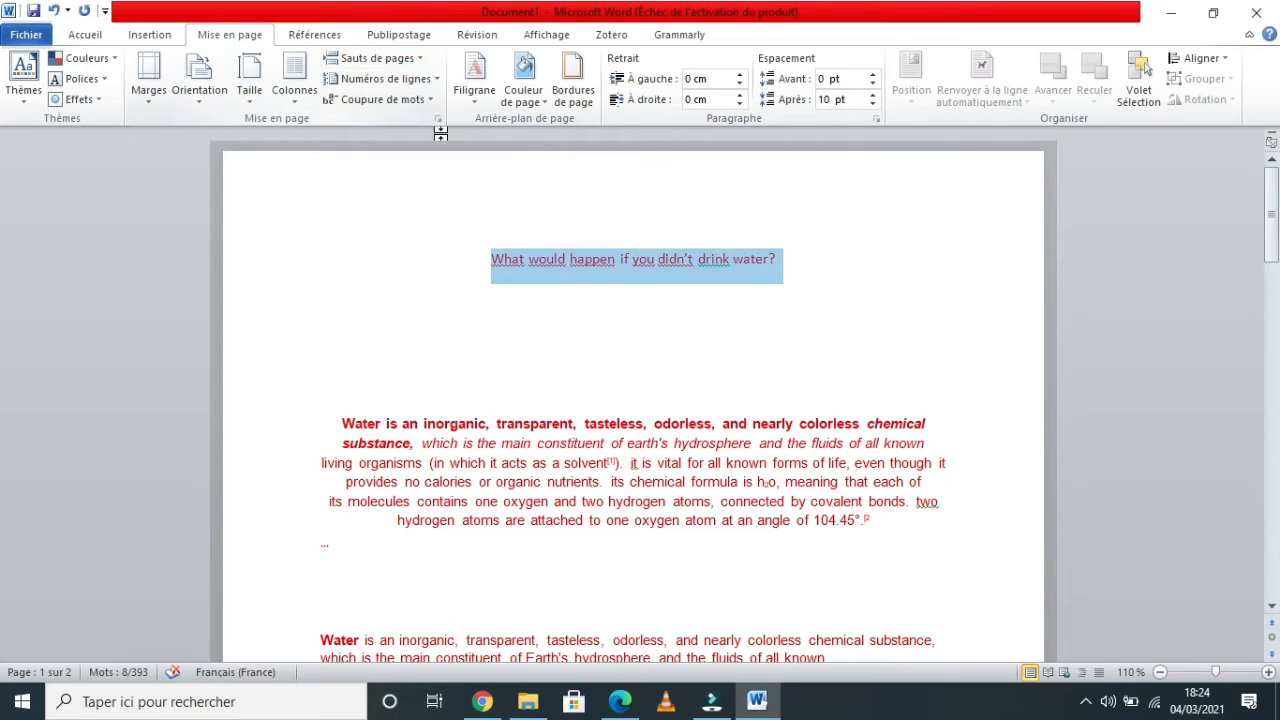
{"action": "left_click", "coordinate": [547, 104]}
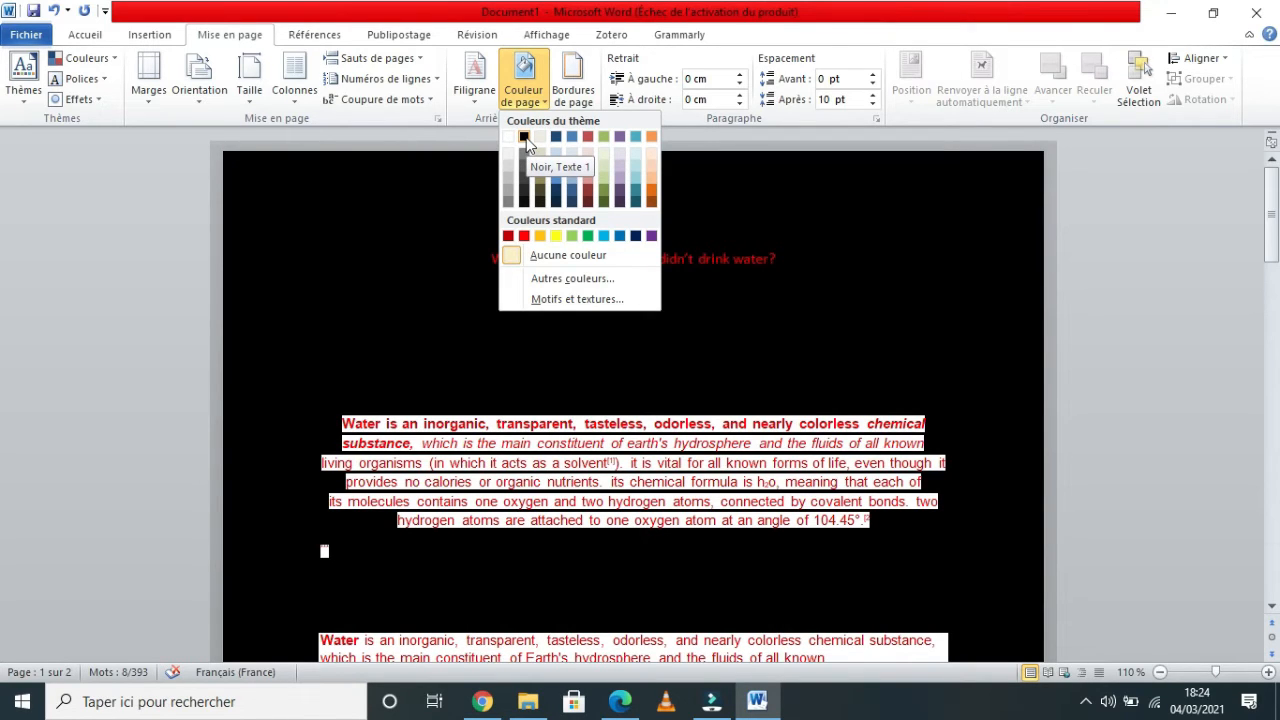
{"action": "left_click", "coordinate": [524, 139]}
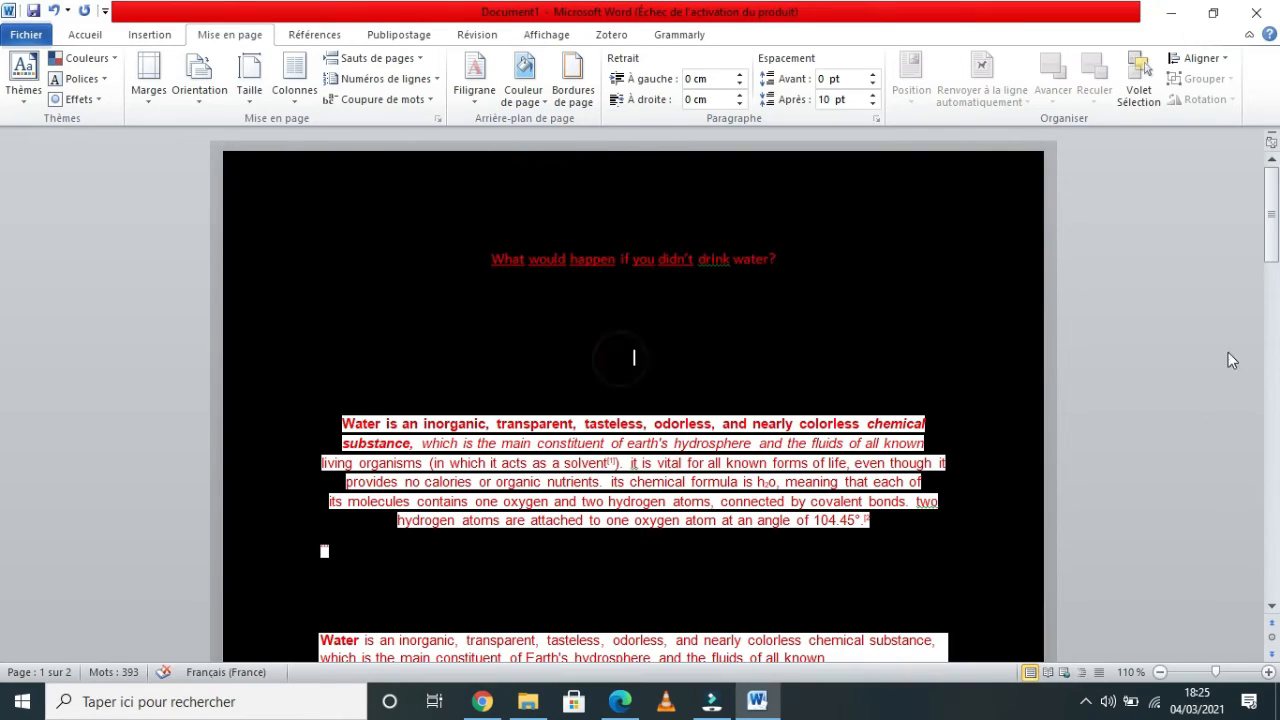
Set the page colour to white.
{"action": "mouse_move", "coordinate": [1275, 212]}
{"action": "left_mouse_down"}
{"action": "mouse_move", "coordinate": [1275, 452]}
{"action": "mouse_move", "coordinate": [1278, 195]}
{"action": "left_mouse_up"}
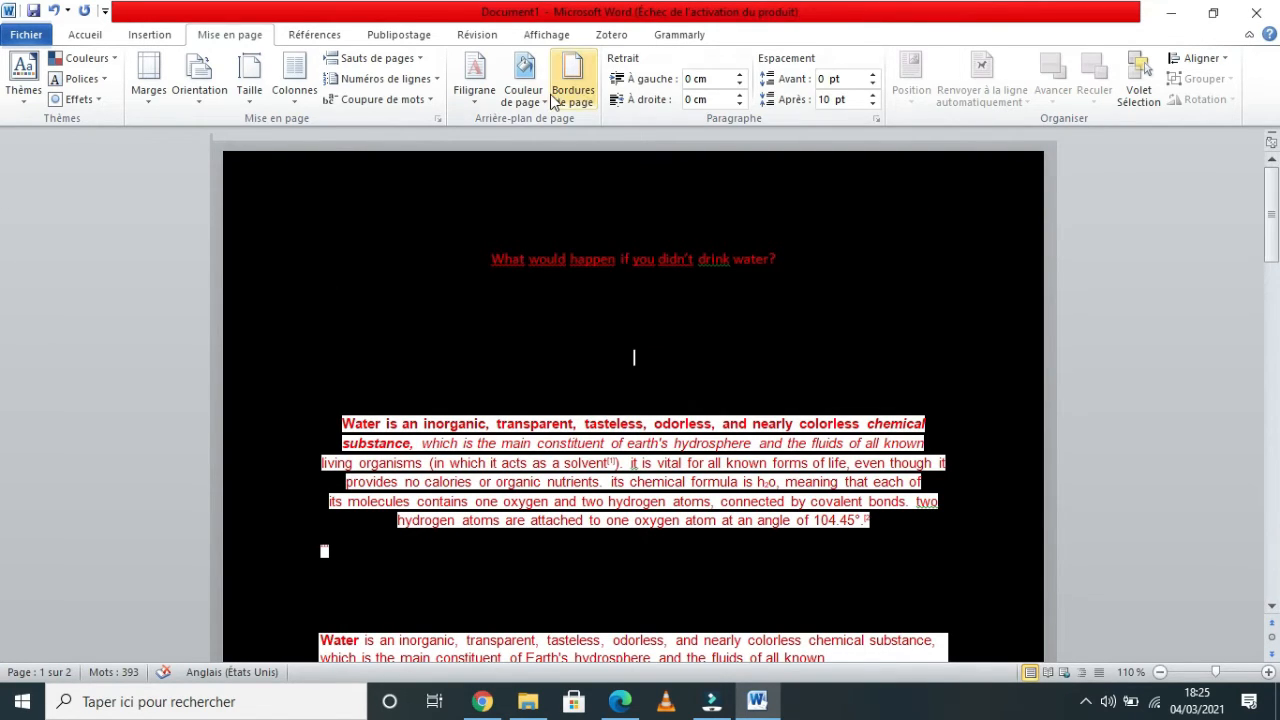
{"action": "left_click", "coordinate": [523, 92]}
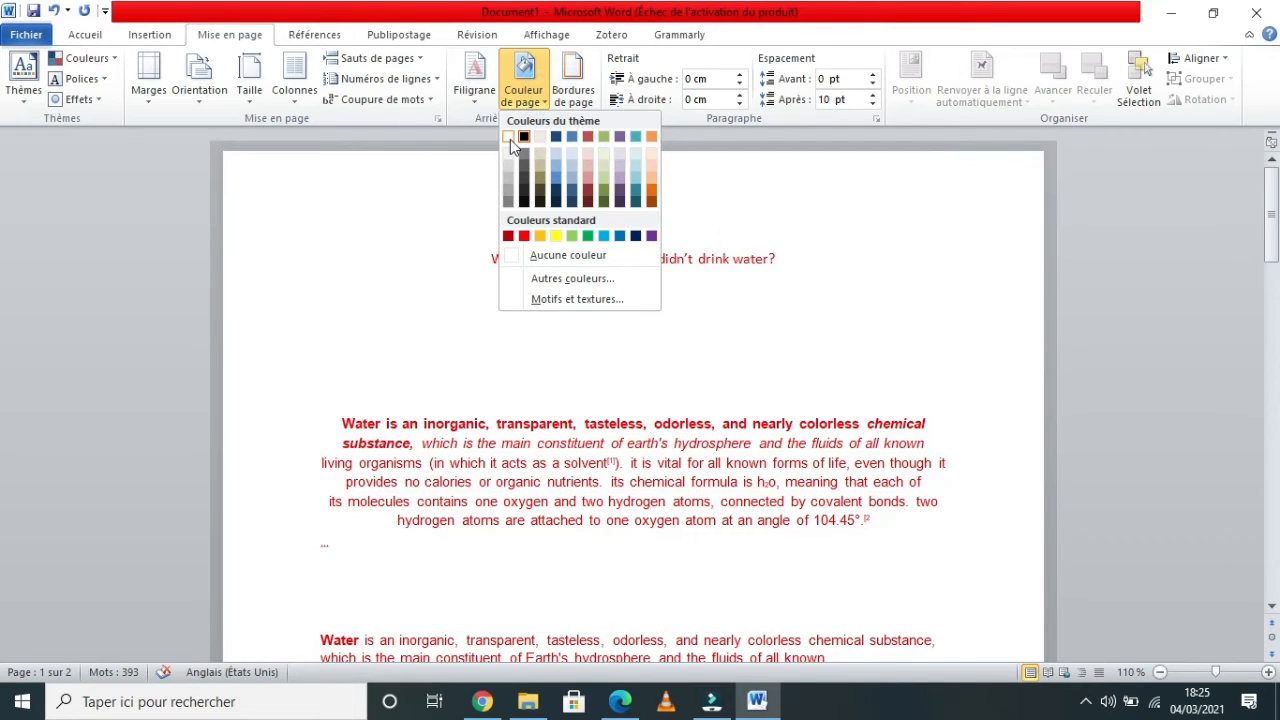
{"action": "left_click", "coordinate": [510, 139]}
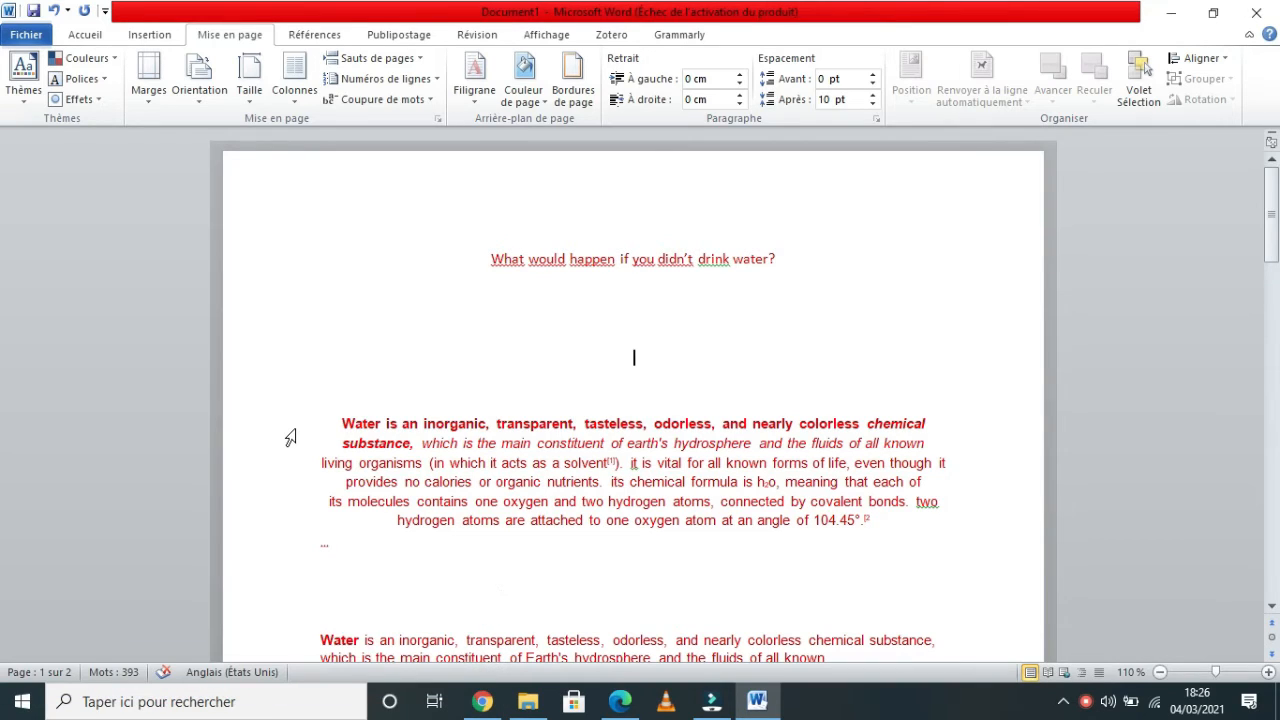
Look up the word "Water" in the Research pane across all reference books and expand the English thesaurus.
{"action": "left_click_drag", "start_coordinate": [343, 418], "coordinate": [384, 430]}
{"action": "right_click", "coordinate": [359, 432]}
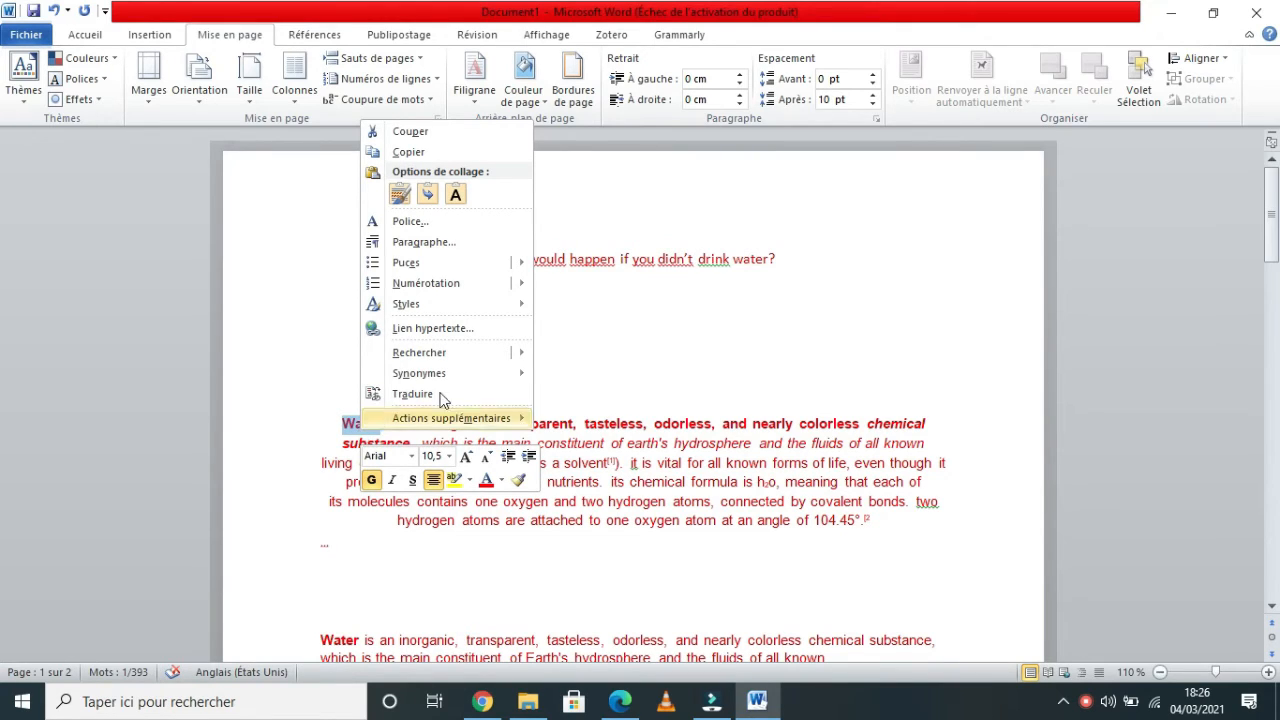
{"action": "mouse_move", "coordinate": [519, 362]}
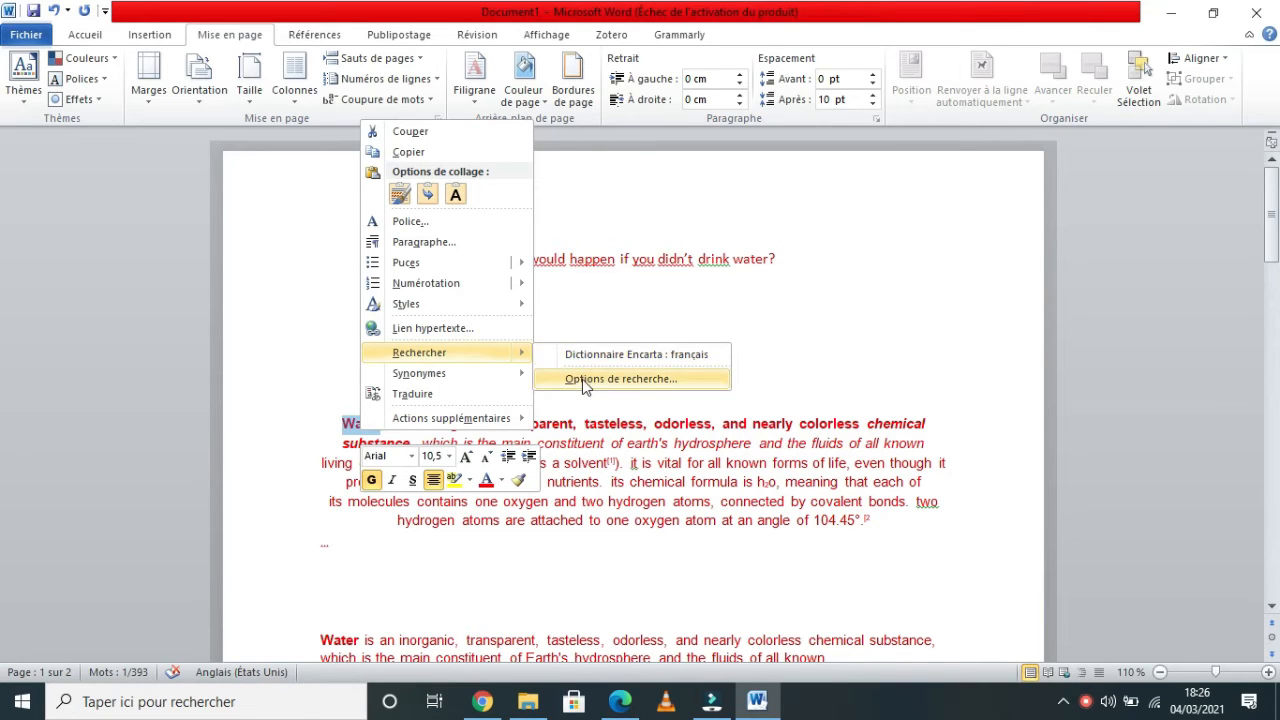
{"action": "left_click", "coordinate": [595, 356]}
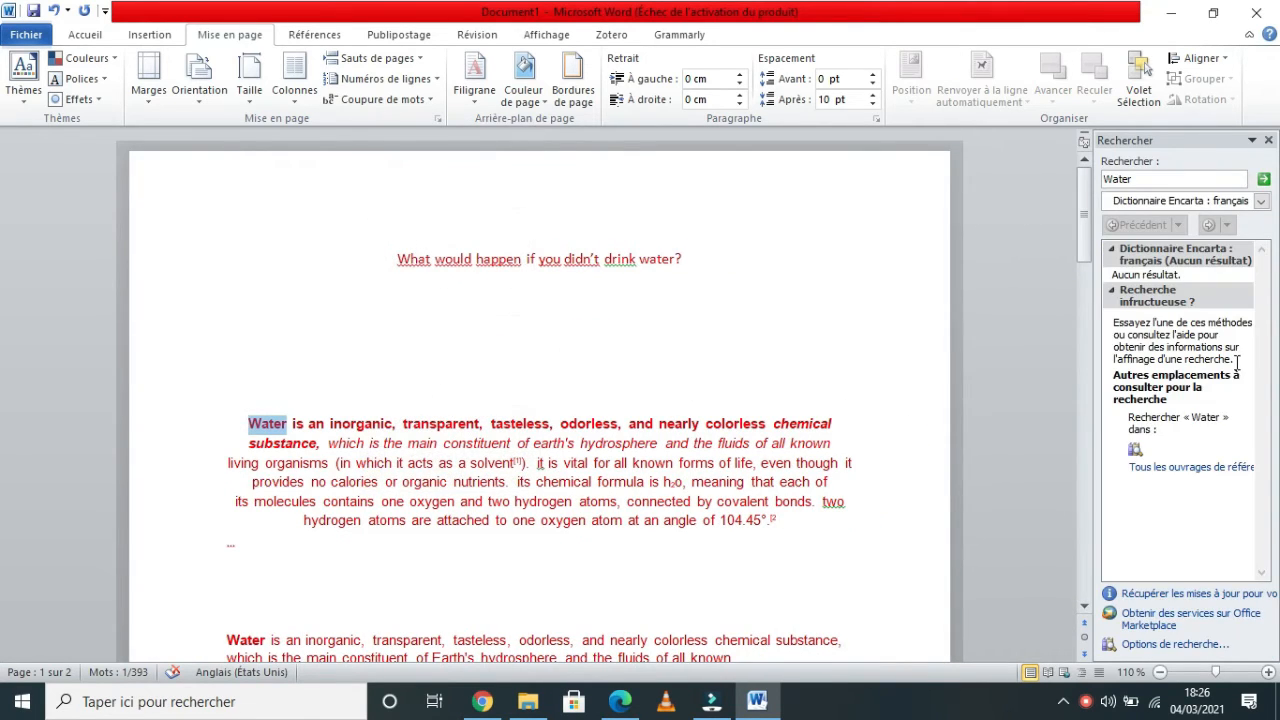
{"action": "left_click", "coordinate": [1177, 468]}
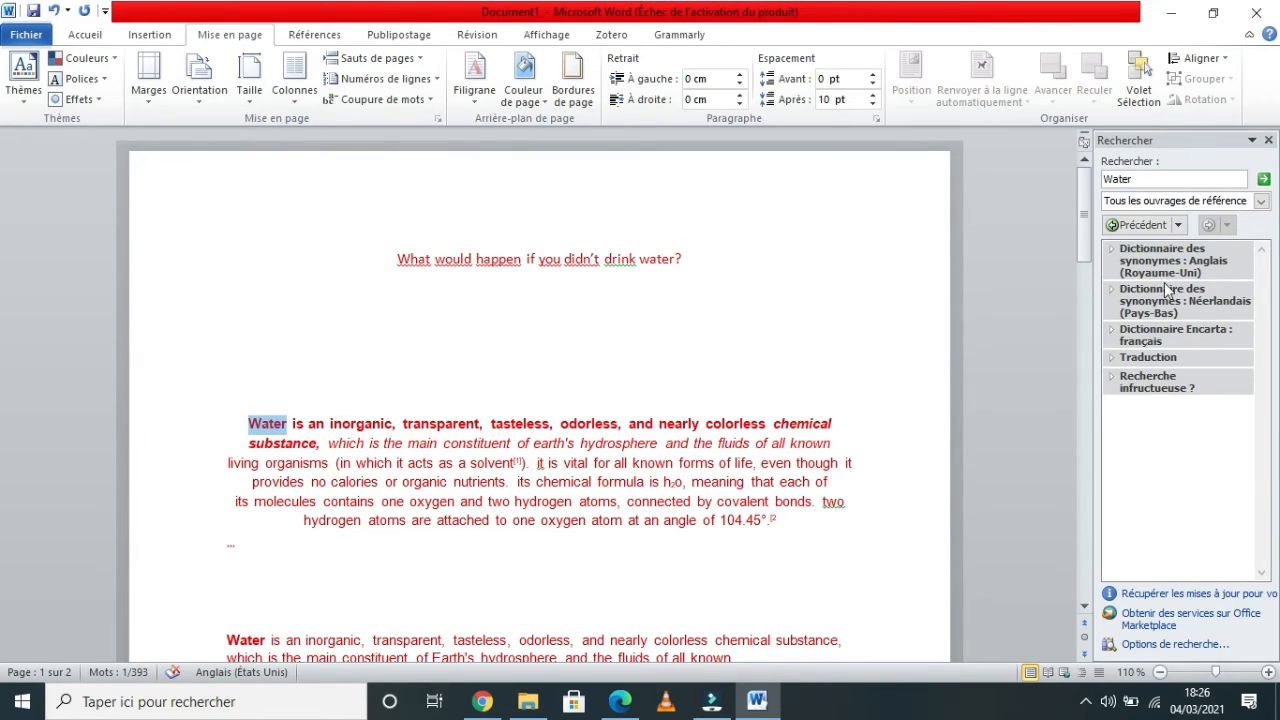
{"action": "left_click", "coordinate": [1135, 256]}
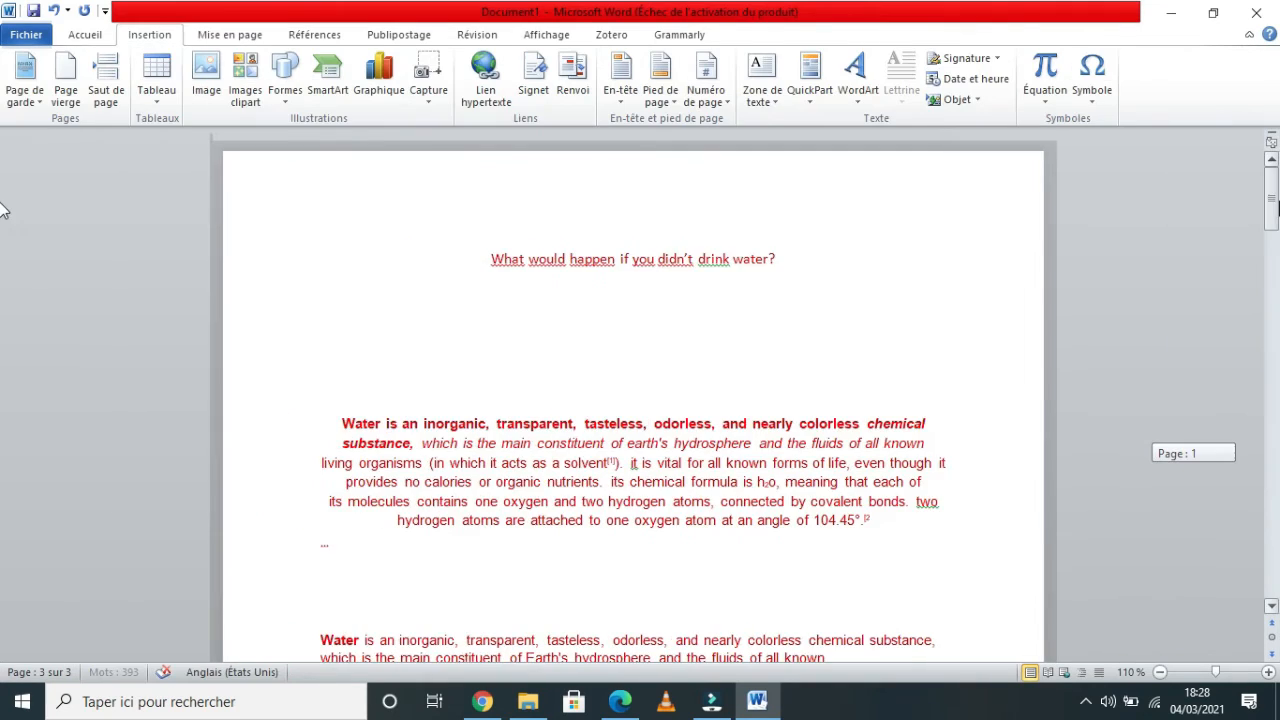
{"action": "left_click_drag", "start_coordinate": [1276, 215], "coordinate": [1277, 507]}
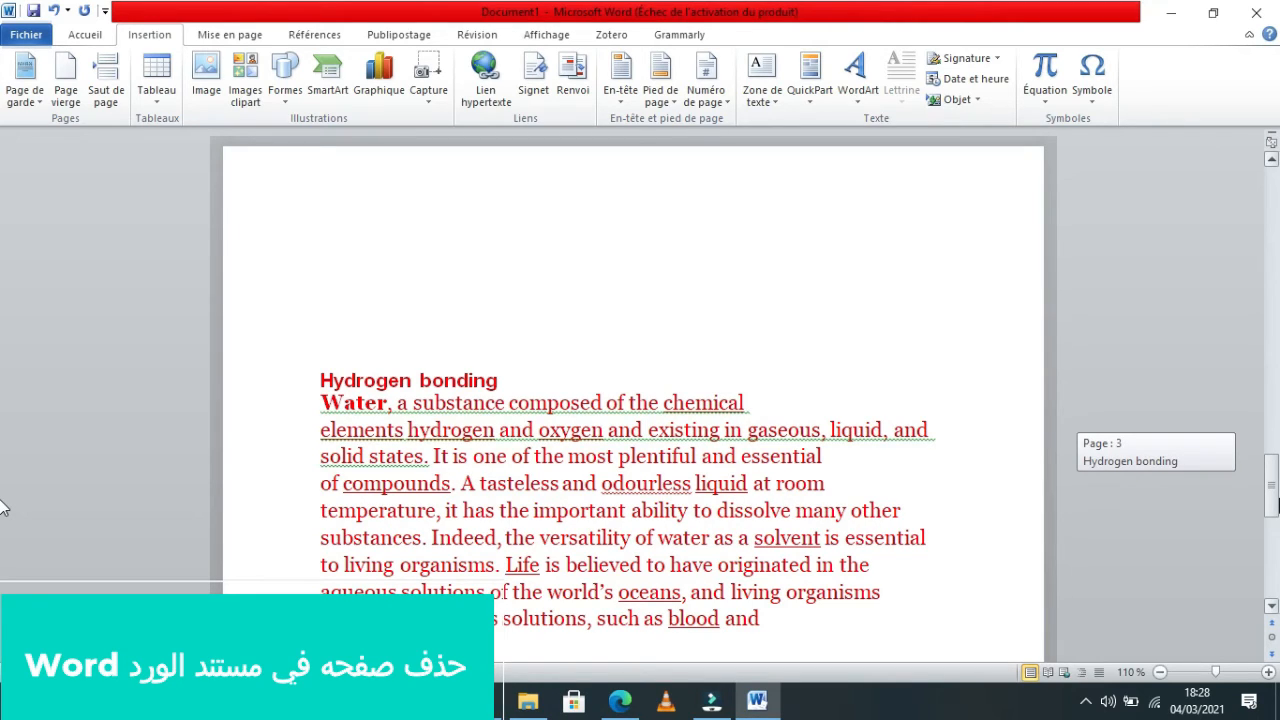
Go to the blank second page and show the formatting marks.
{"action": "left_click_drag", "start_coordinate": [3, 508], "coordinate": [1272, 345]}
{"action": "left_click", "coordinate": [474, 234]}
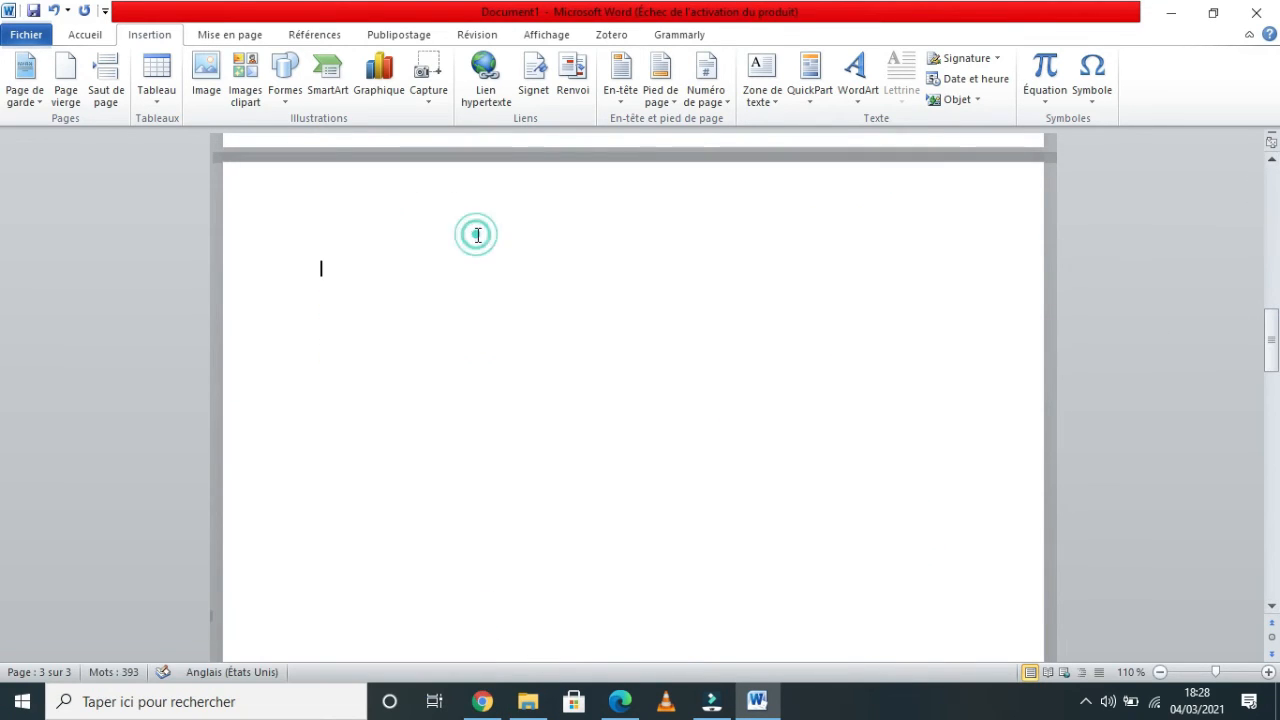
{"action": "left_click", "coordinate": [92, 35]}
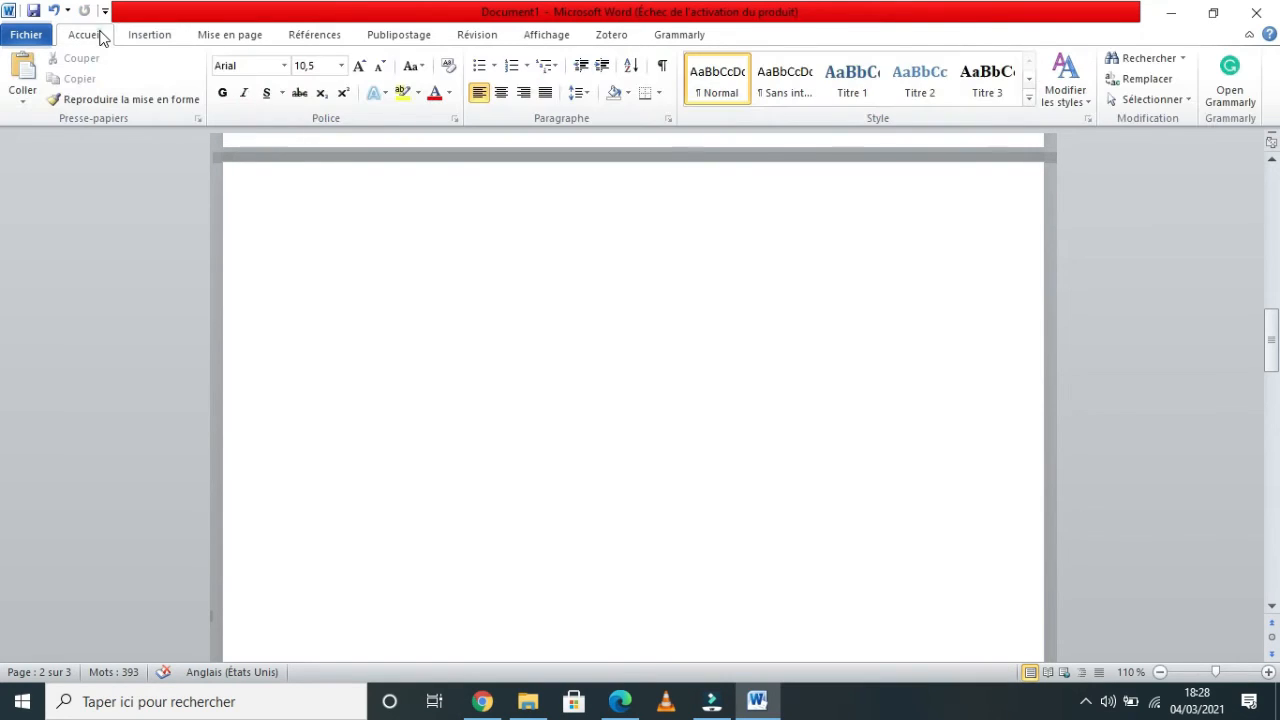
{"action": "left_click", "coordinate": [663, 67]}
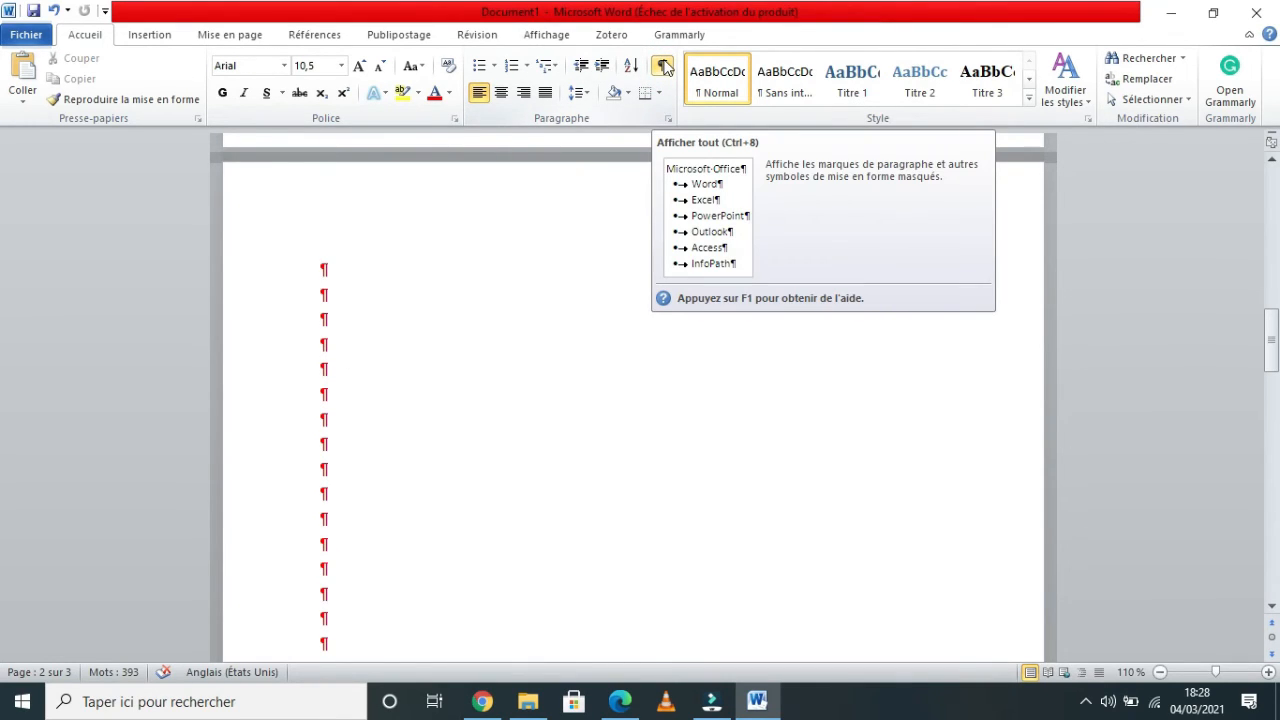
Select the empty paragraph marks on the blank page and delete them to remove the blank page.
{"action": "left_click_drag", "start_coordinate": [302, 268], "coordinate": [328, 369]}
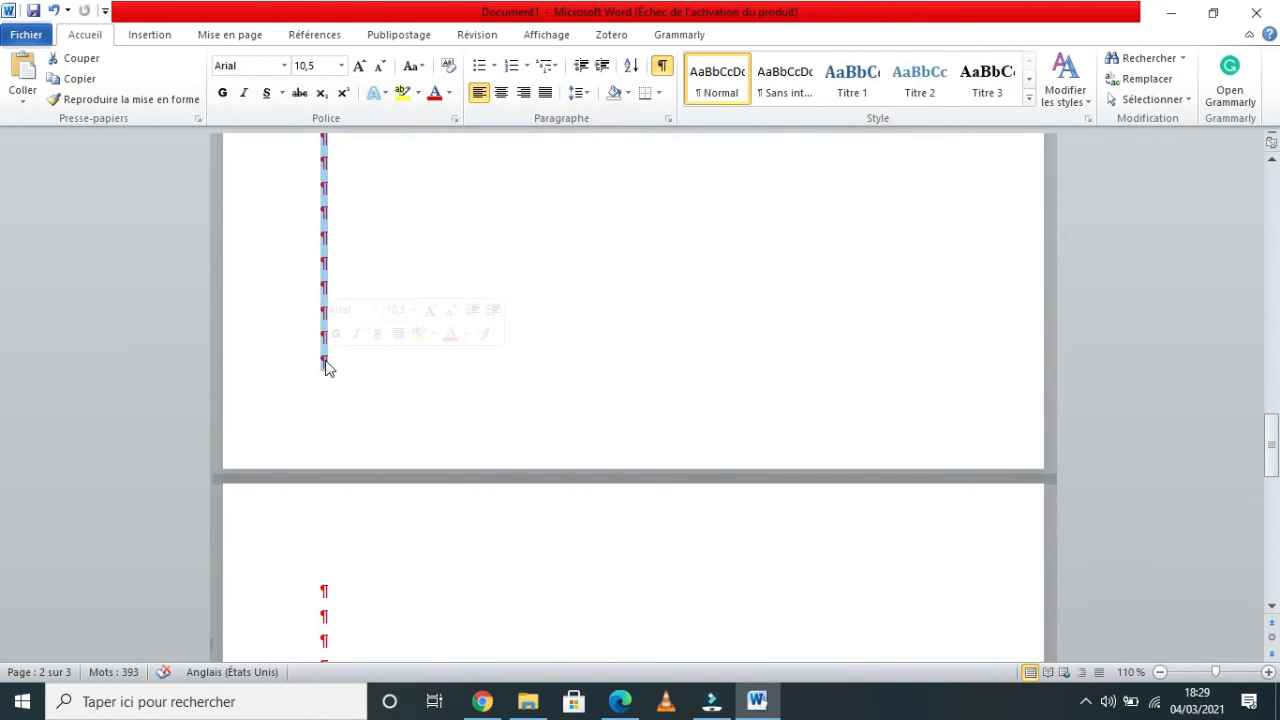
{"action": "key", "text": "Delete"}
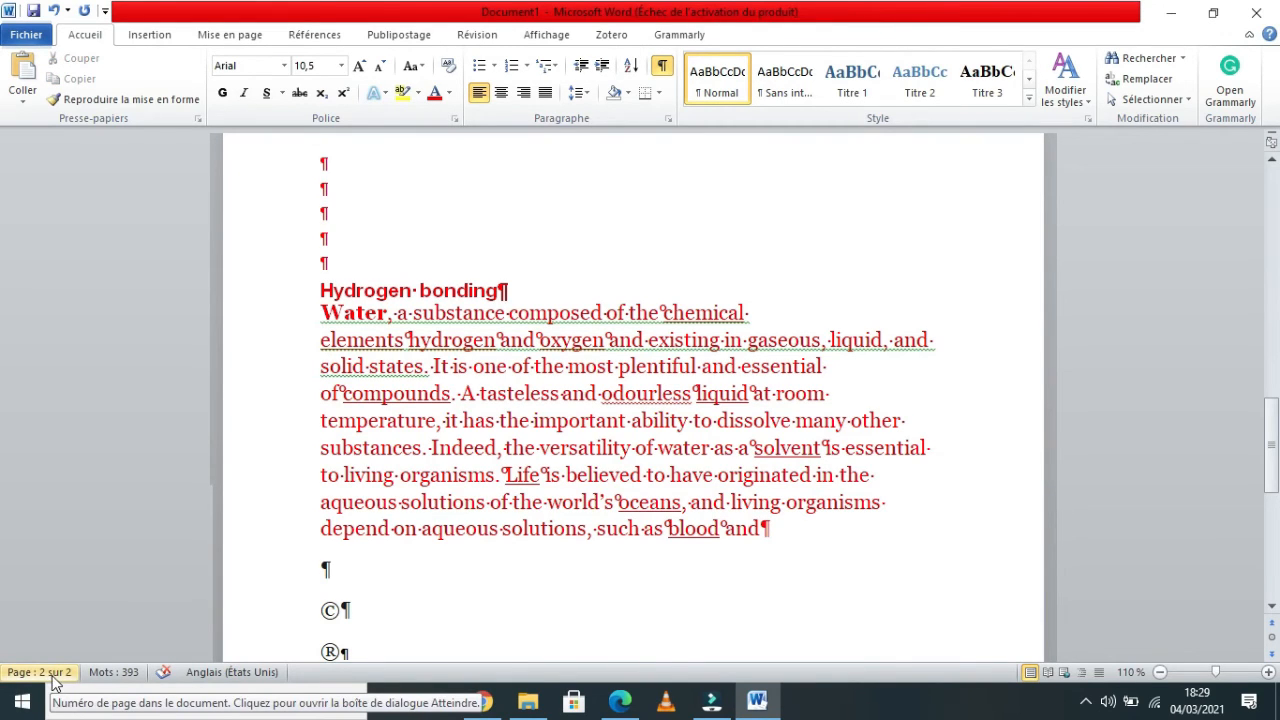
{"action": "left_click_drag", "start_coordinate": [1277, 448], "coordinate": [1278, 388]}
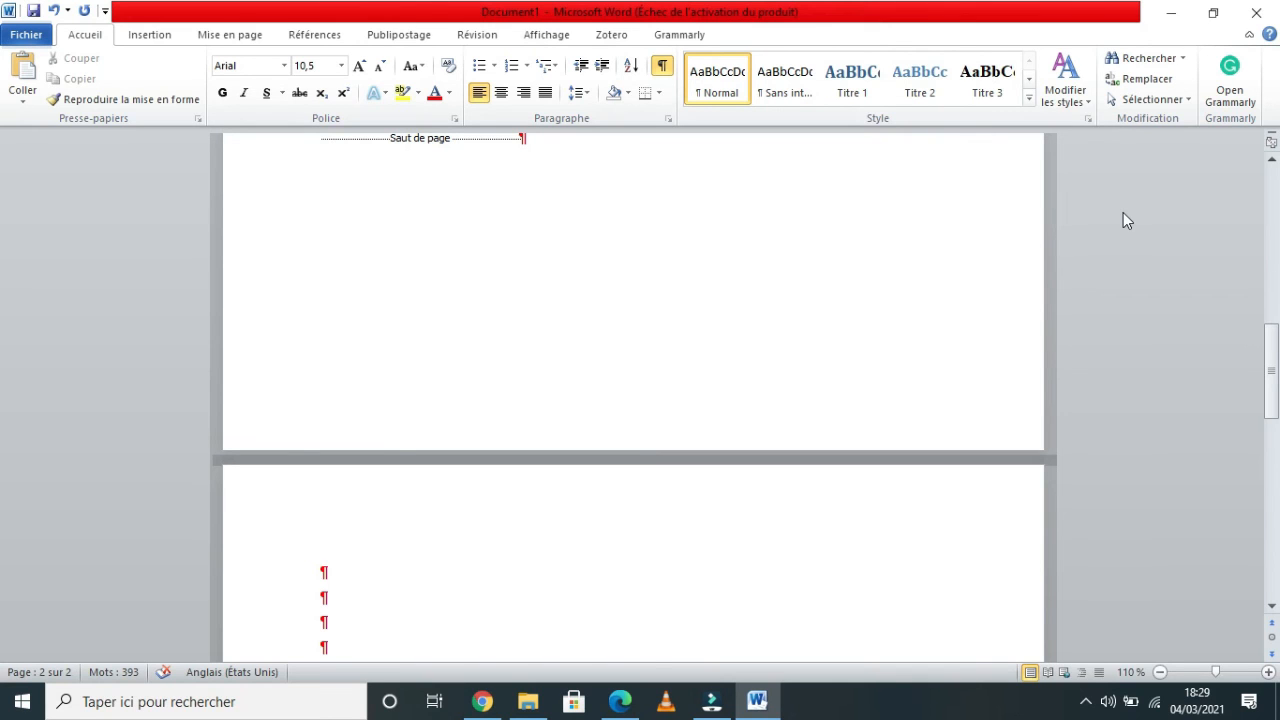
Save the document under its suggested file name in Documents, choosing PDF as the file type.
{"action": "left_click", "coordinate": [26, 34]}
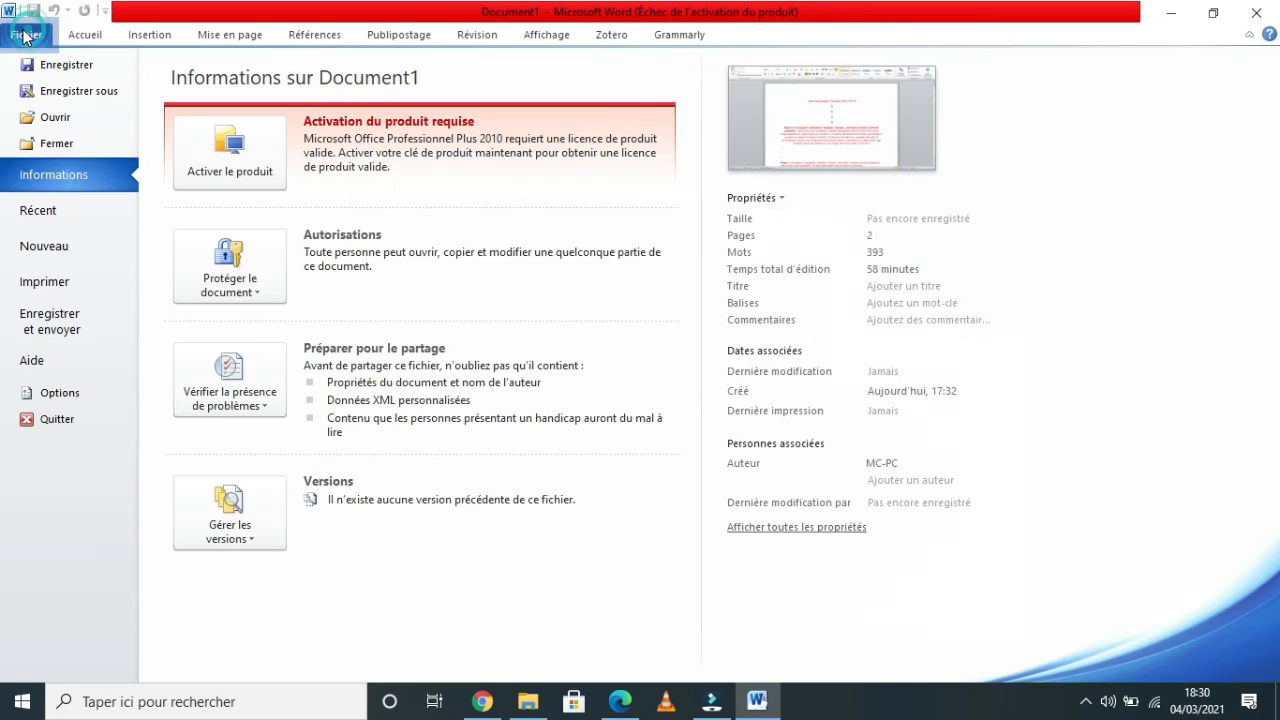
{"action": "left_click", "coordinate": [98, 100]}
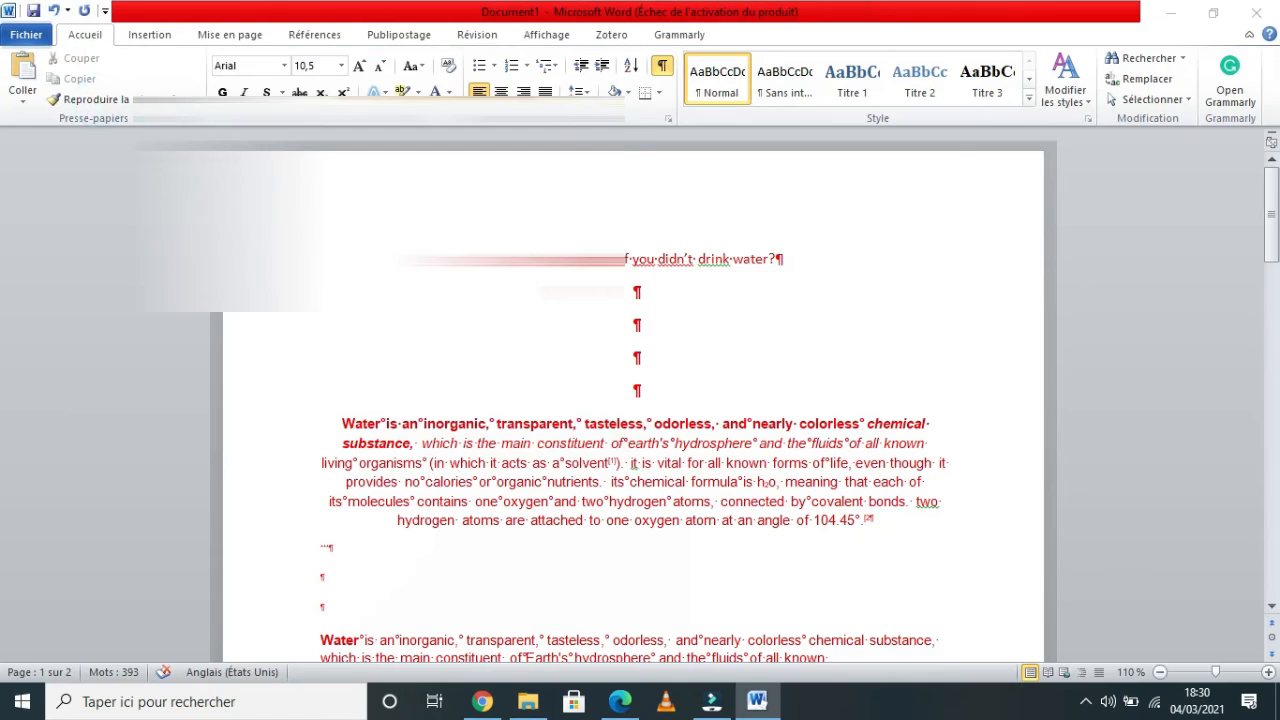
{"action": "left_click", "coordinate": [283, 344]}
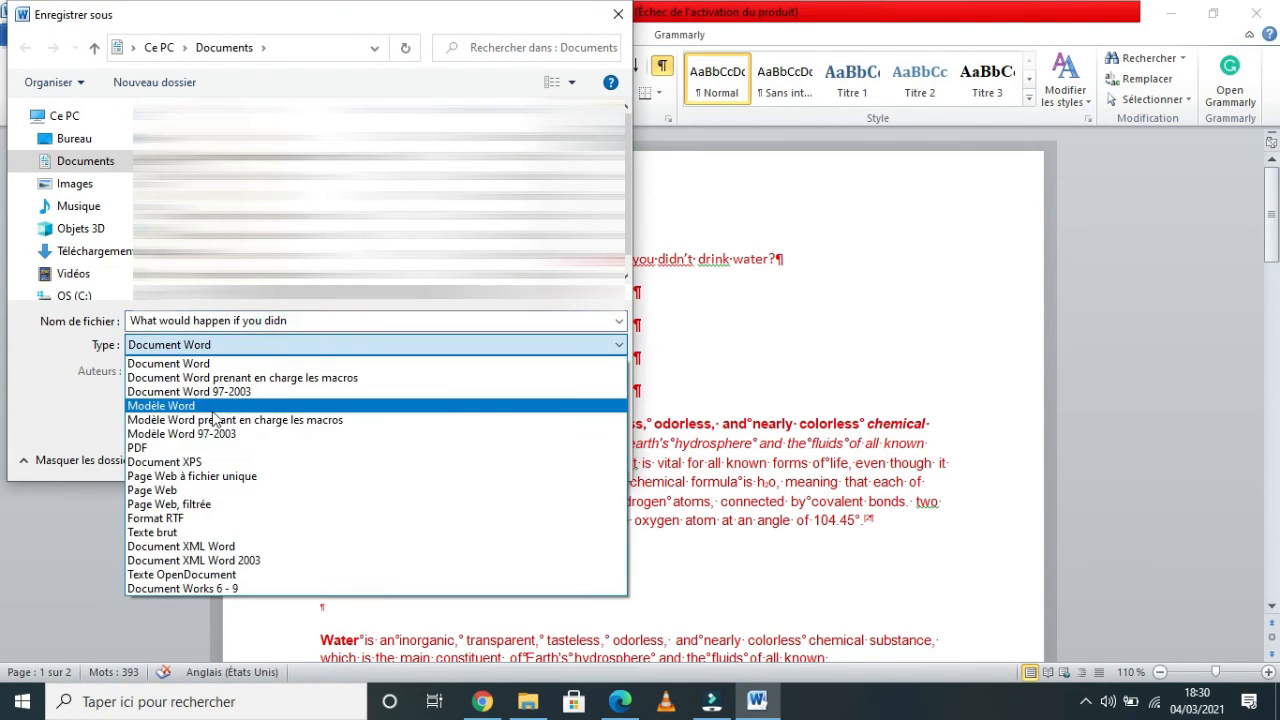
{"action": "left_click", "coordinate": [180, 451]}
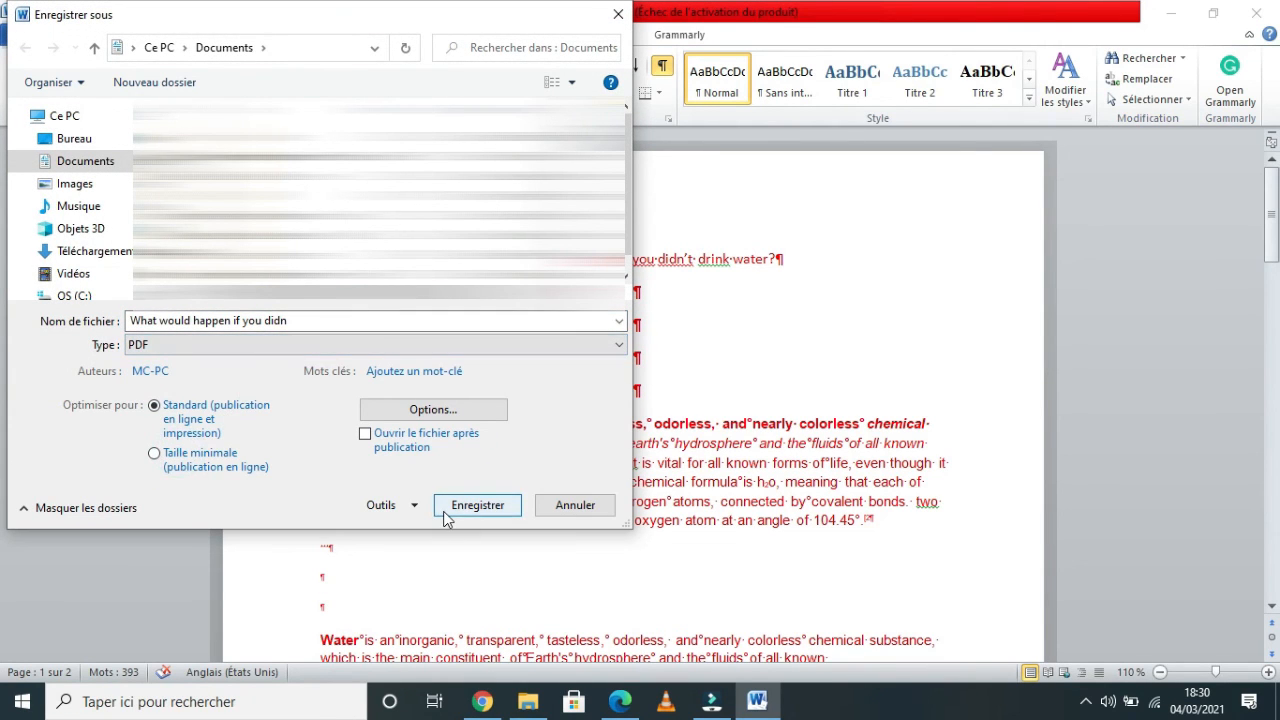